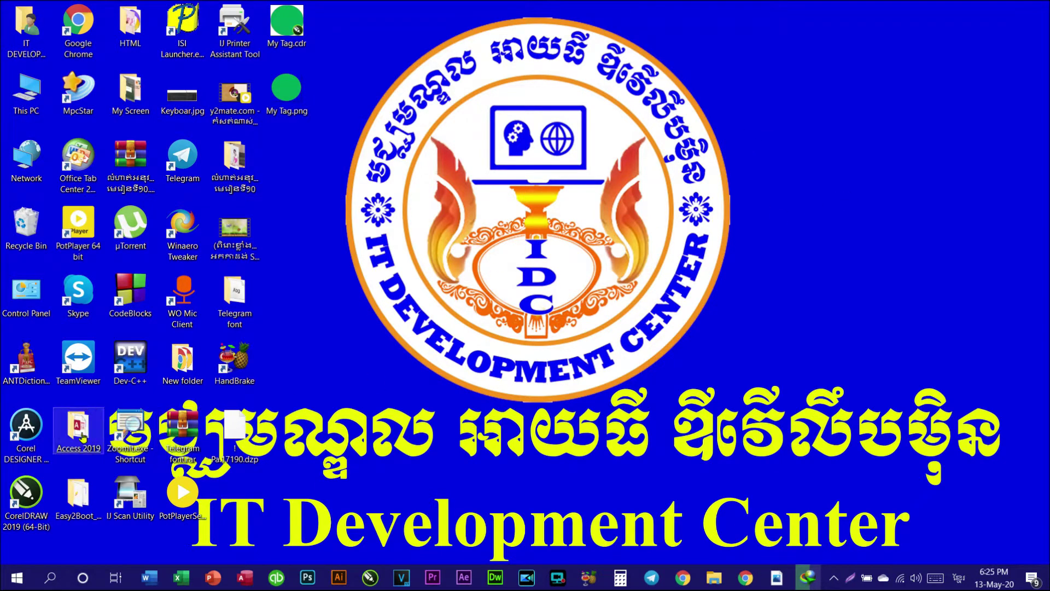
Drag the Access 2019 folder to the desktop's upper right and open it.
{"action": "left_click_drag", "start_coordinate": [79, 432], "coordinate": [860, 90]}
{"action": "double_click", "coordinate": [858, 88]}
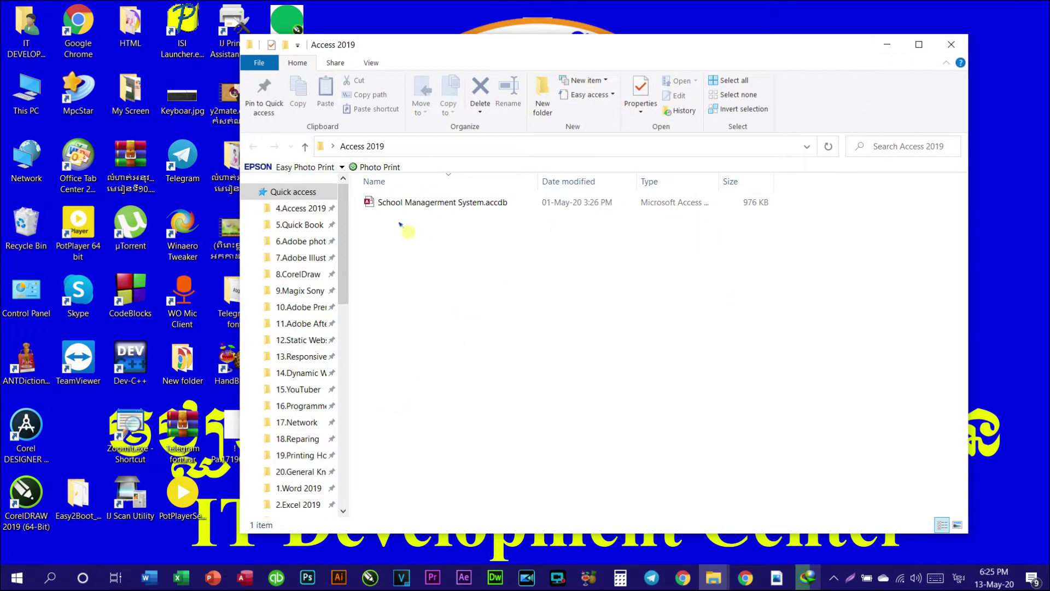
Open School Management System.accdb from the Access 2019 folder.
{"action": "left_click", "coordinate": [413, 209]}
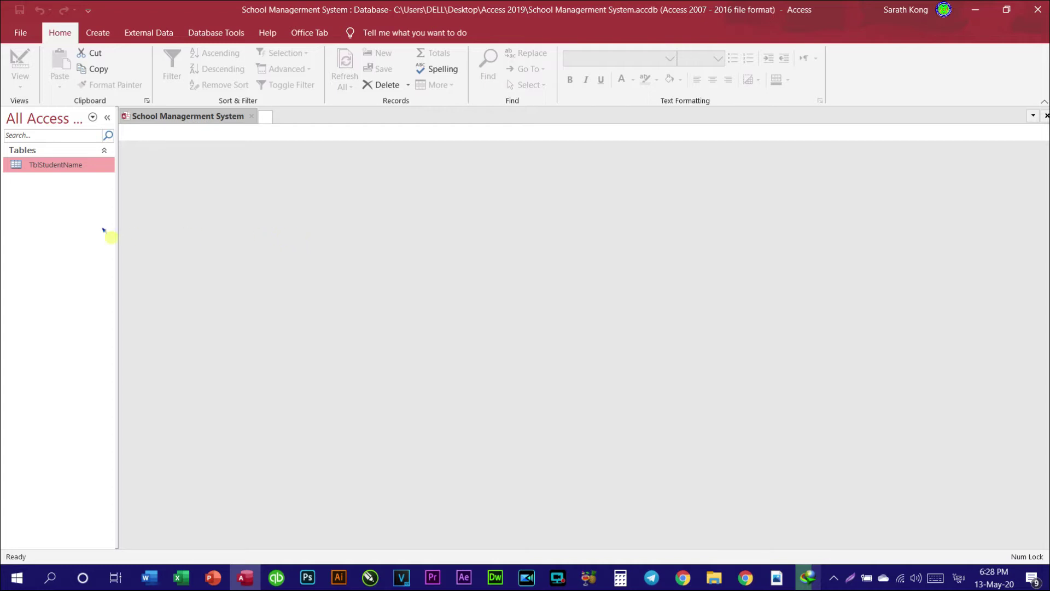
Open TblStudentName and autofit the PhoneNumberOrEmail column to its full heading.
{"action": "double_click", "coordinate": [54, 167]}
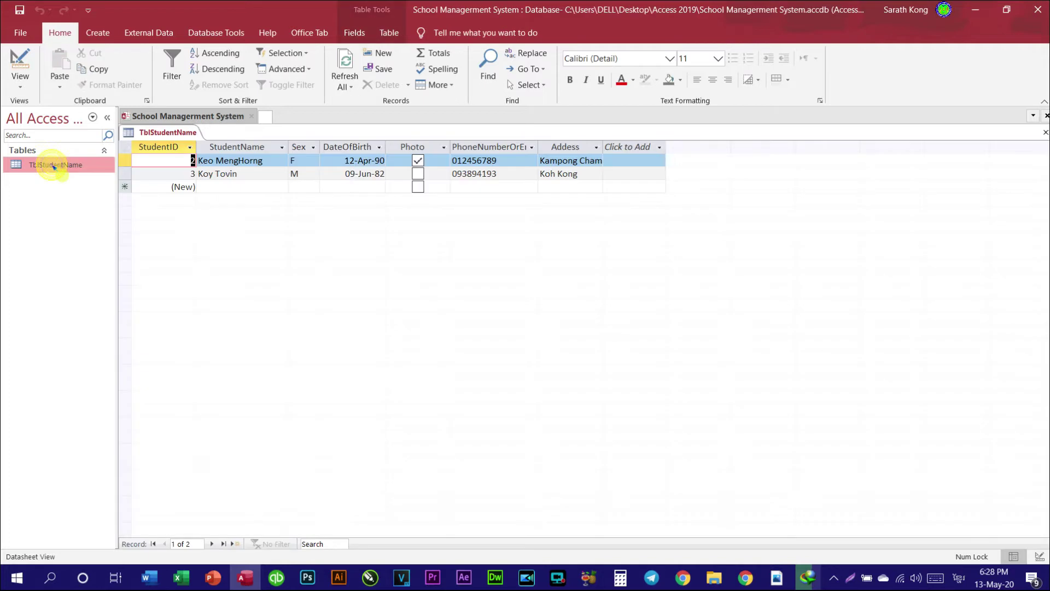
{"action": "left_click", "coordinate": [168, 147]}
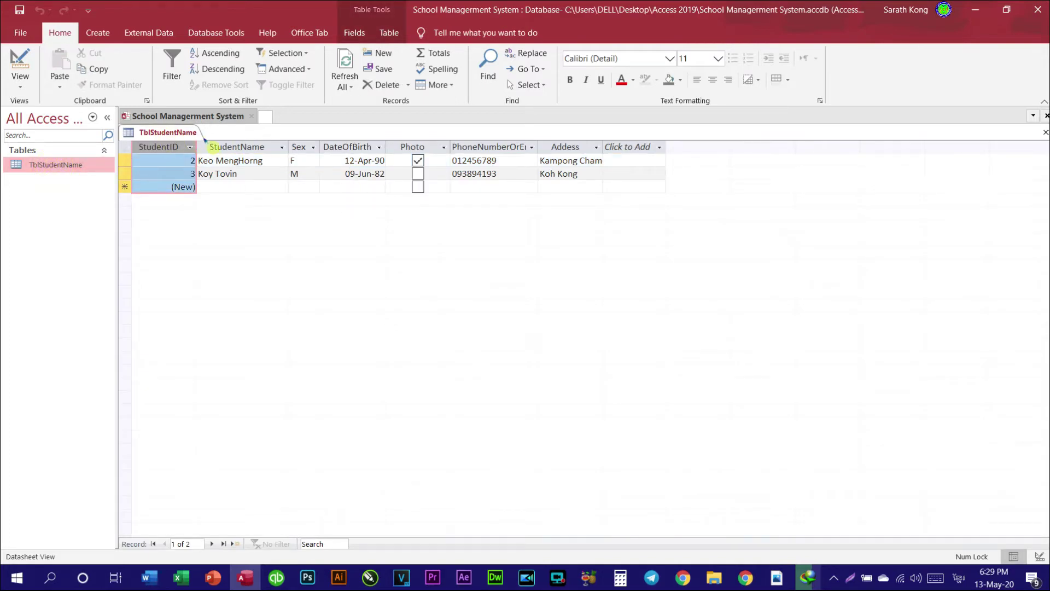
{"action": "left_click", "coordinate": [121, 160]}
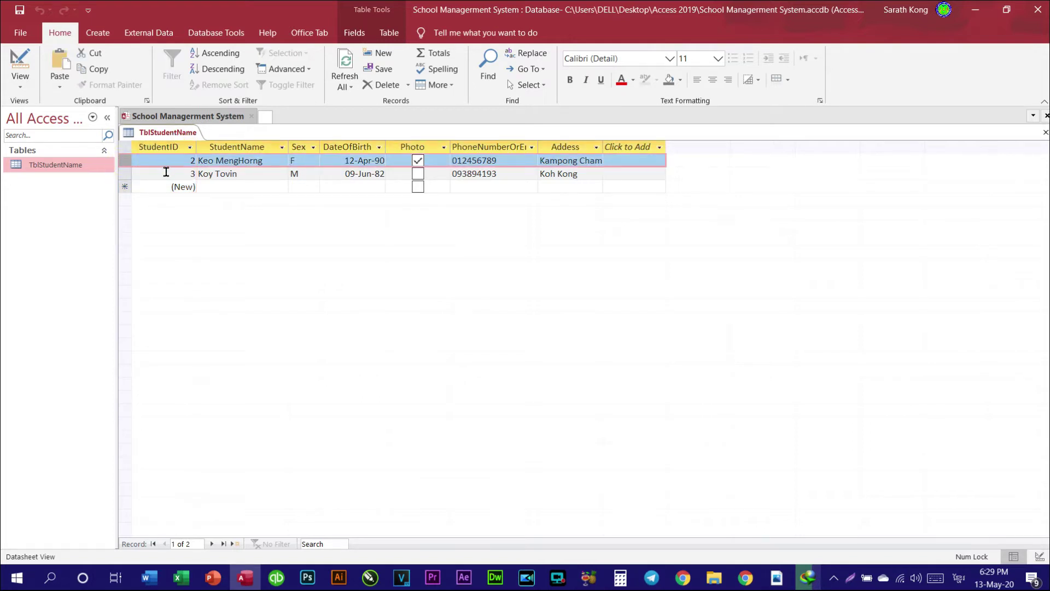
{"action": "left_click", "coordinate": [172, 149]}
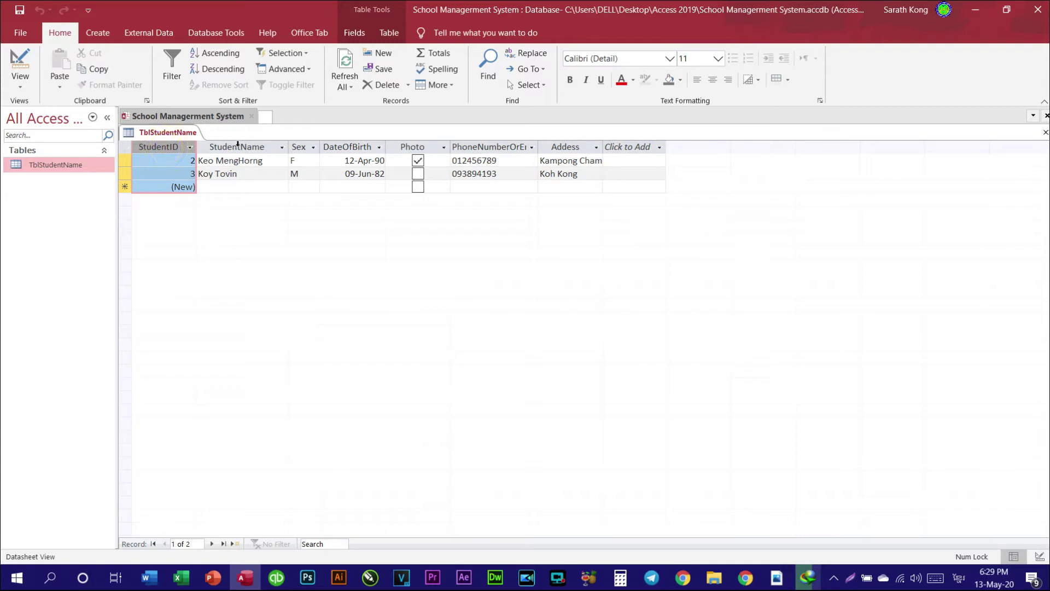
{"action": "left_click", "coordinate": [254, 144]}
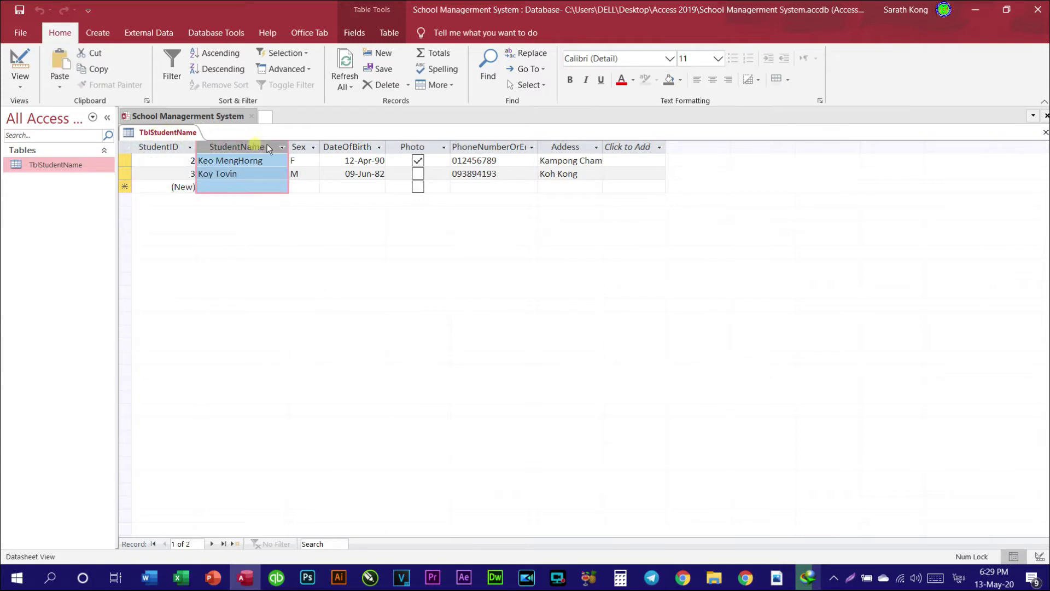
{"action": "left_click", "coordinate": [304, 147]}
{"action": "left_click", "coordinate": [354, 147]}
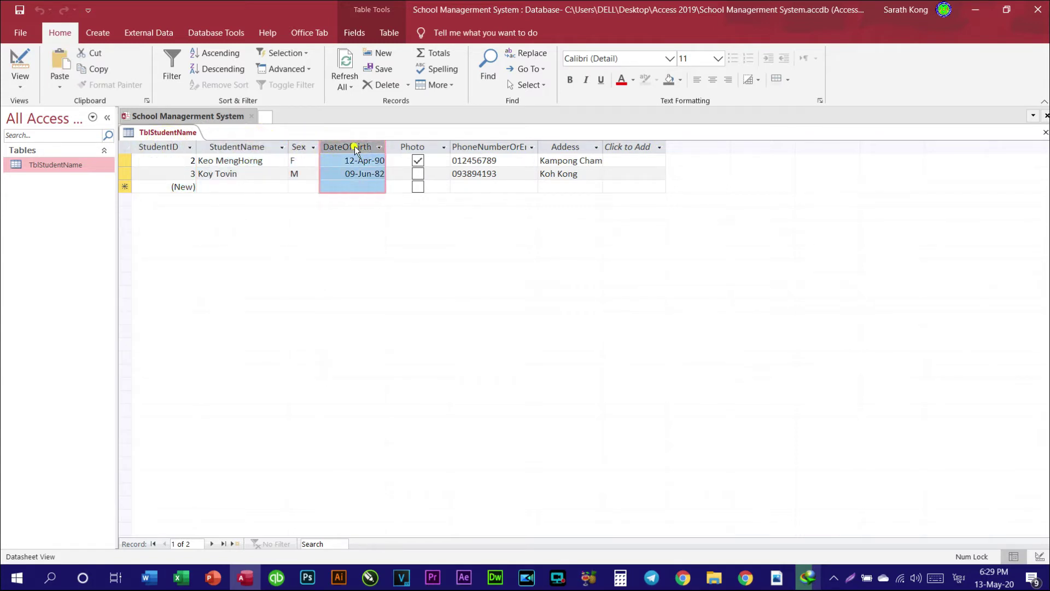
{"action": "left_click", "coordinate": [414, 148]}
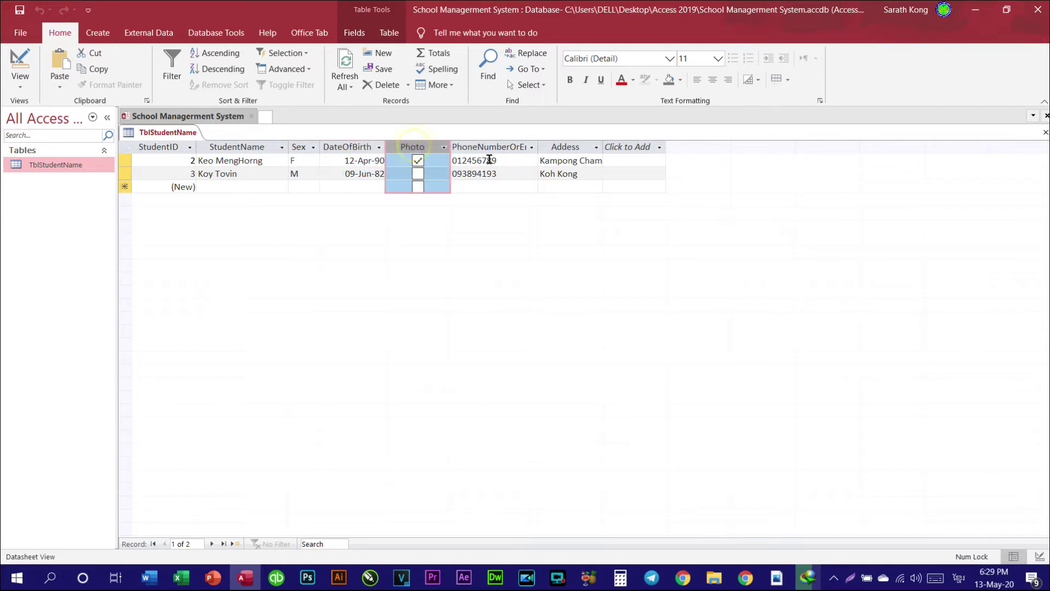
{"action": "left_click", "coordinate": [512, 146]}
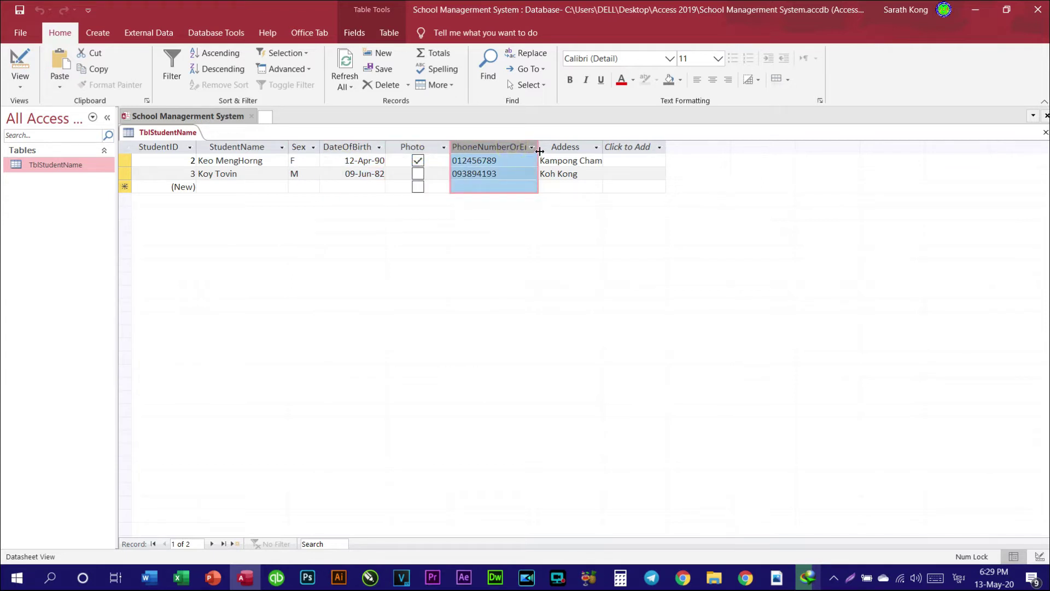
{"action": "double_click", "coordinate": [538, 147]}
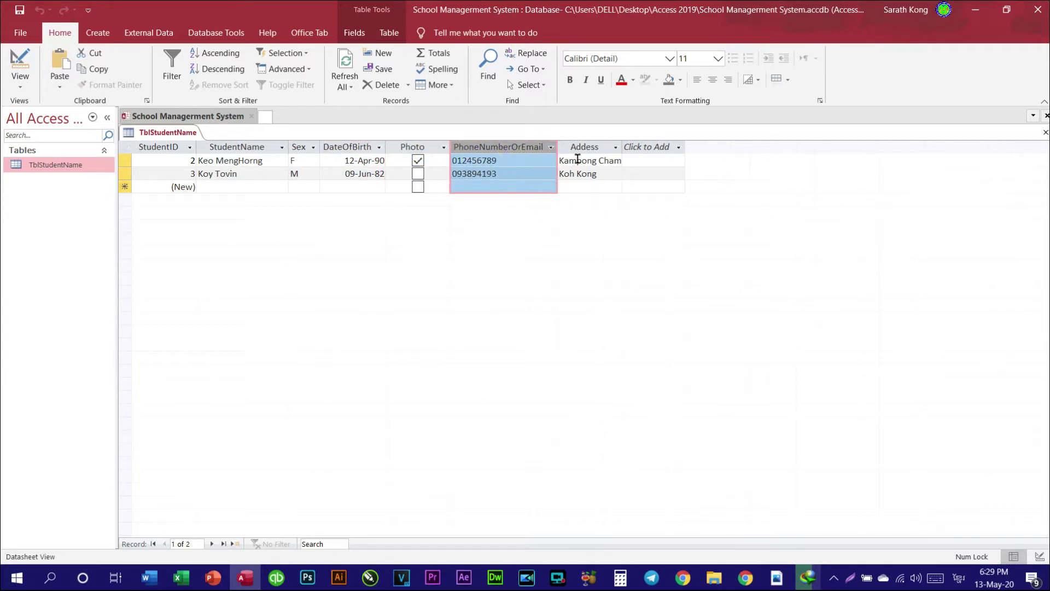
Preview the data-type choices for a new column, then dismiss them without adding a field.
{"action": "left_click", "coordinate": [591, 146]}
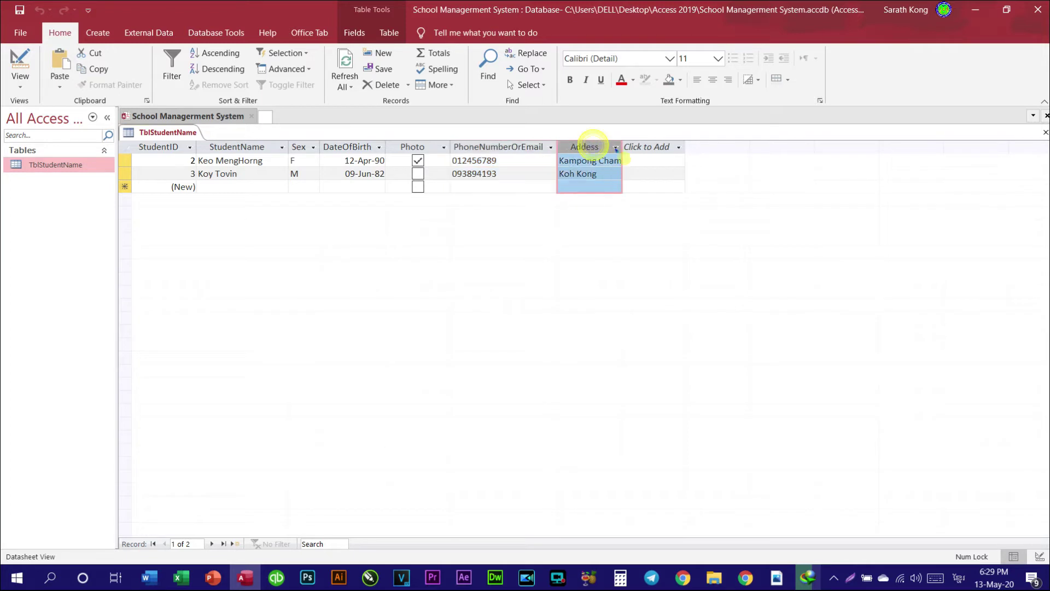
{"action": "left_click", "coordinate": [648, 146]}
{"action": "left_click", "coordinate": [648, 145]}
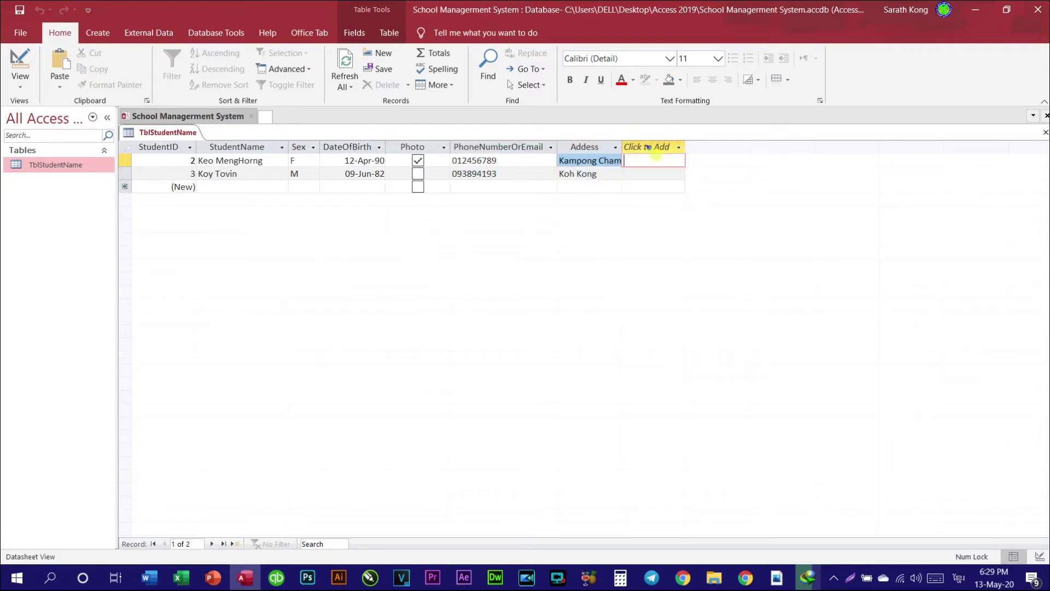
{"action": "left_click", "coordinate": [656, 146]}
{"action": "left_click", "coordinate": [656, 147]}
{"action": "left_click", "coordinate": [657, 146]}
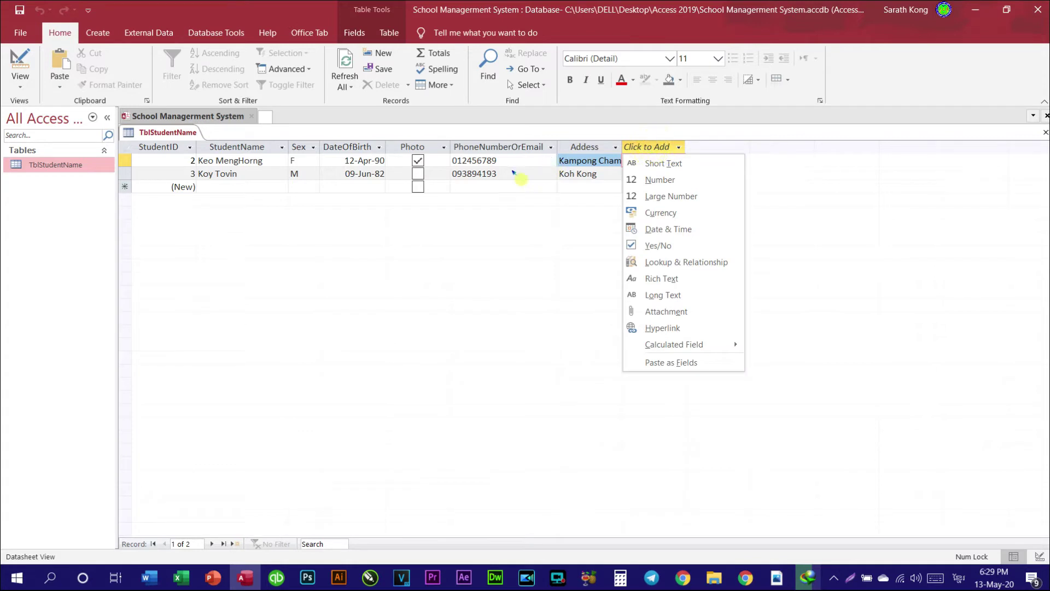
{"action": "key", "text": "Escape"}
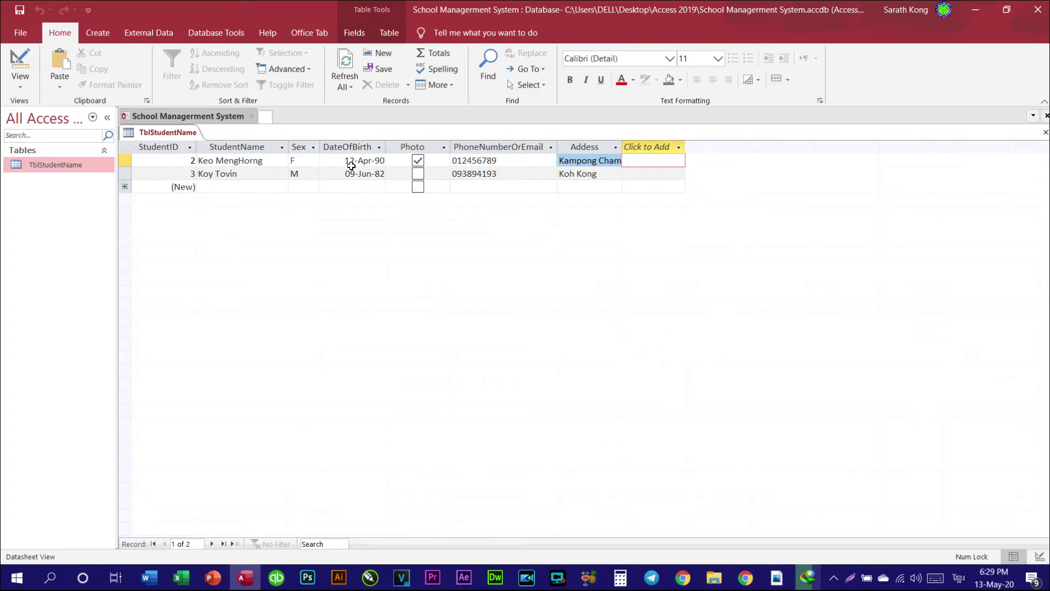
{"action": "left_click", "coordinate": [98, 34]}
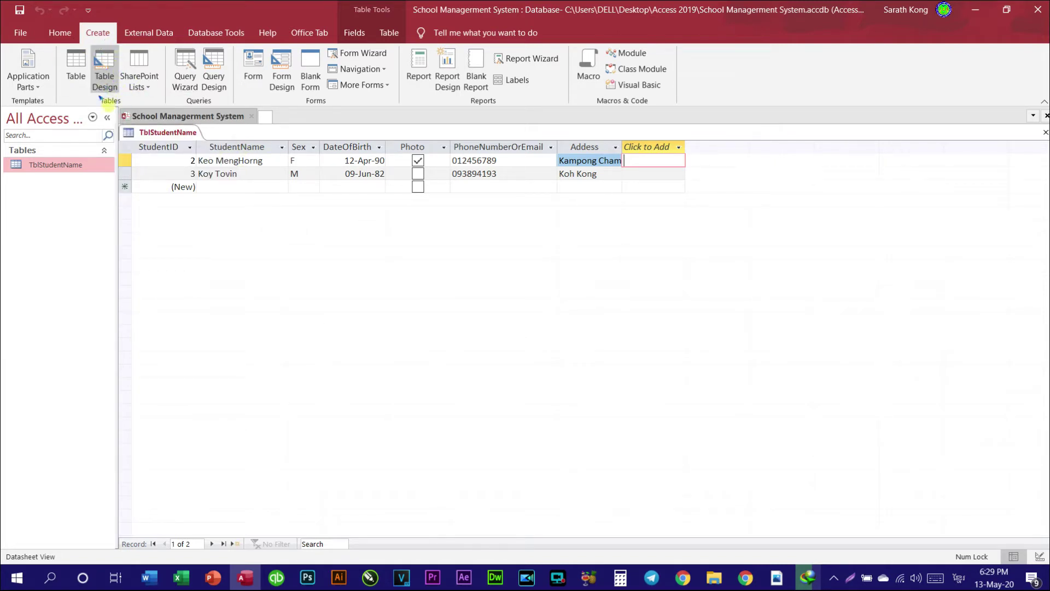
Start a new table design with a first field named StudentID.
{"action": "left_click", "coordinate": [102, 58]}
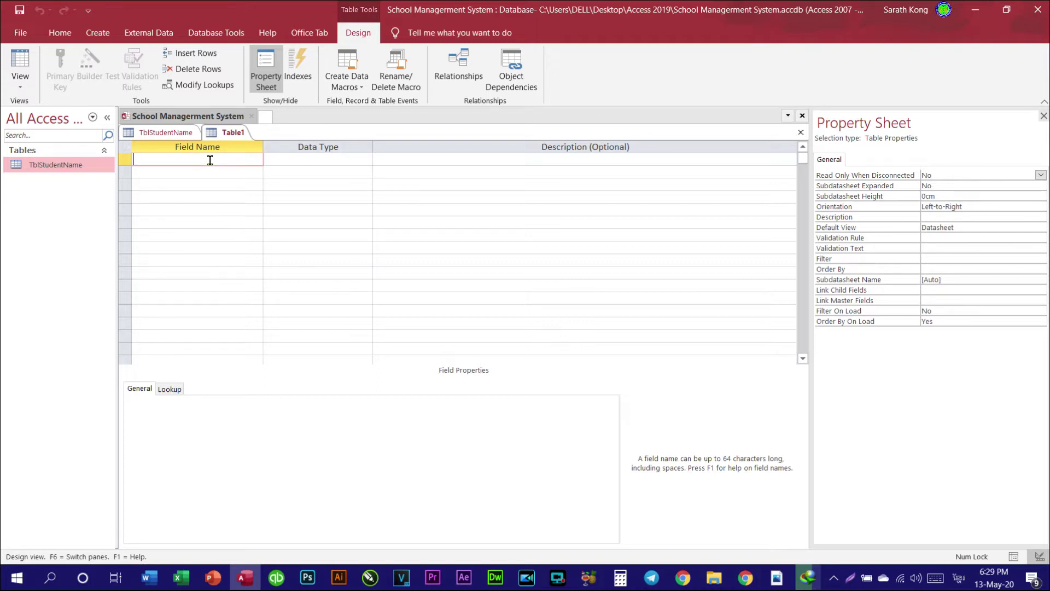
{"action": "type", "text": "ID"}
{"action": "key", "text": "BackSpace"}
{"action": "key", "text": "BackSpace"}
{"action": "key", "text": "alt+shift"}
{"action": "type", "text": "Student"}
{"action": "type", "text": "I"}
{"action": "type", "text": "D"}
{"action": "key", "text": "Tab"}
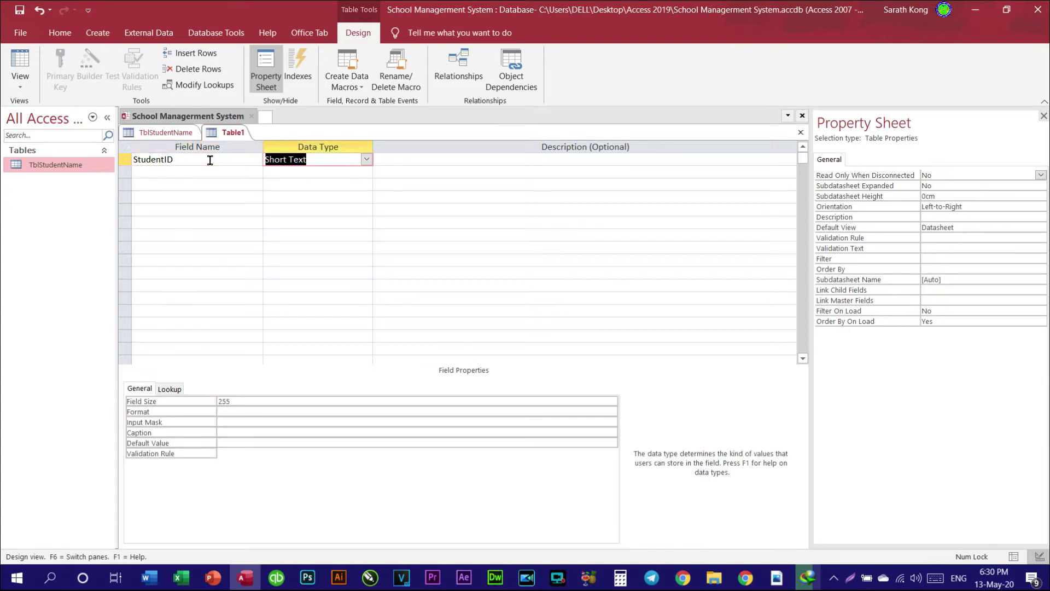
Set StudentID's data type to Long Text.
{"action": "left_click", "coordinate": [215, 158]}
{"action": "key", "text": "Tab"}
{"action": "type", "text": "n"}
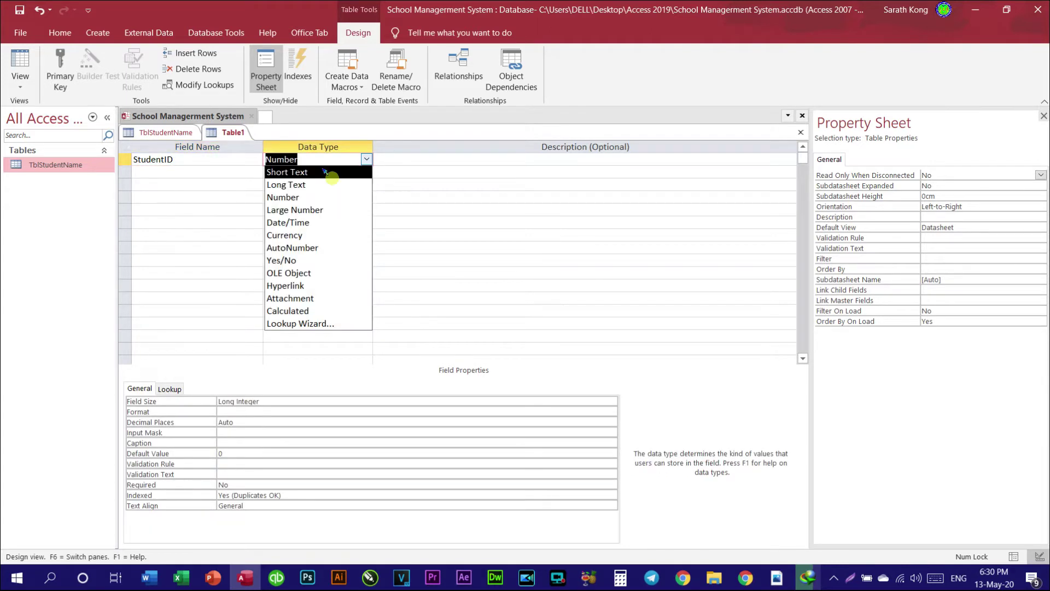
{"action": "left_click", "coordinate": [325, 172]}
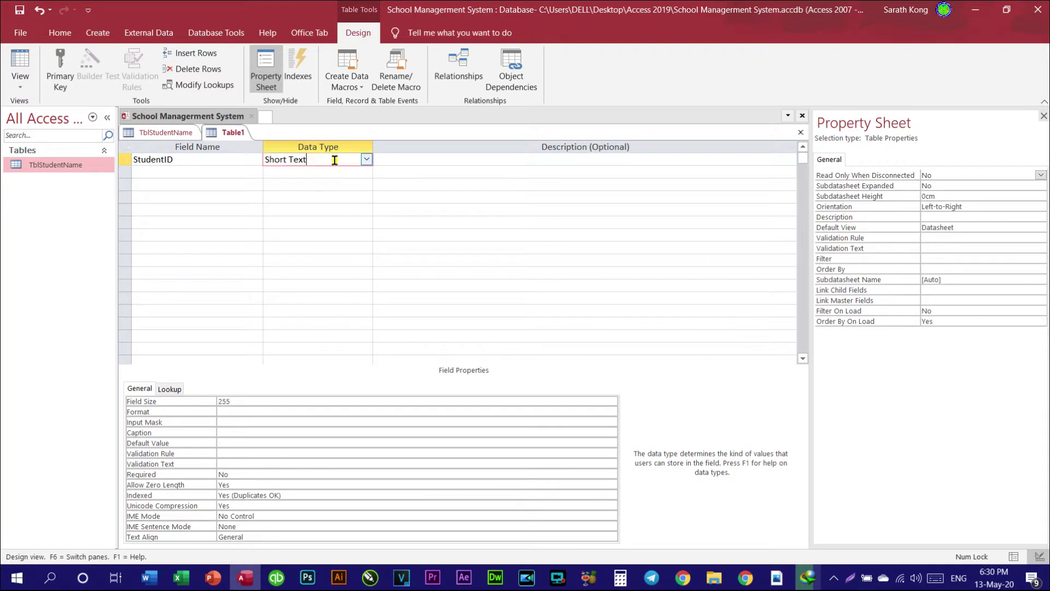
{"action": "left_click_drag", "start_coordinate": [333, 159], "coordinate": [254, 159]}
{"action": "left_click", "coordinate": [331, 159]}
{"action": "left_click_drag", "start_coordinate": [331, 159], "coordinate": [263, 159]}
{"action": "left_click", "coordinate": [333, 159]}
{"action": "left_click_drag", "start_coordinate": [350, 158], "coordinate": [263, 159]}
{"action": "left_click", "coordinate": [366, 159]}
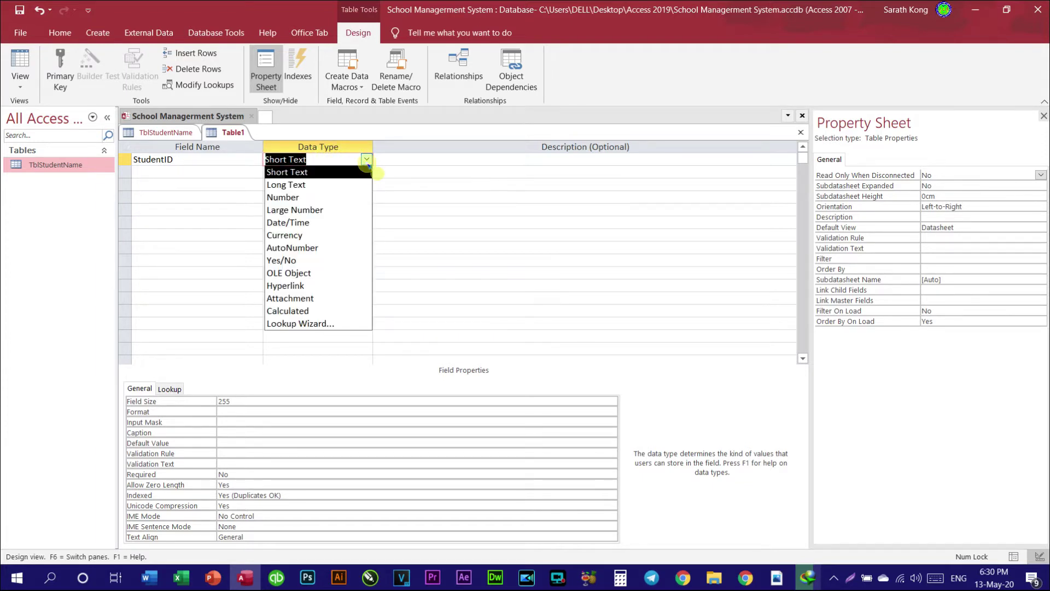
{"action": "left_click", "coordinate": [319, 186]}
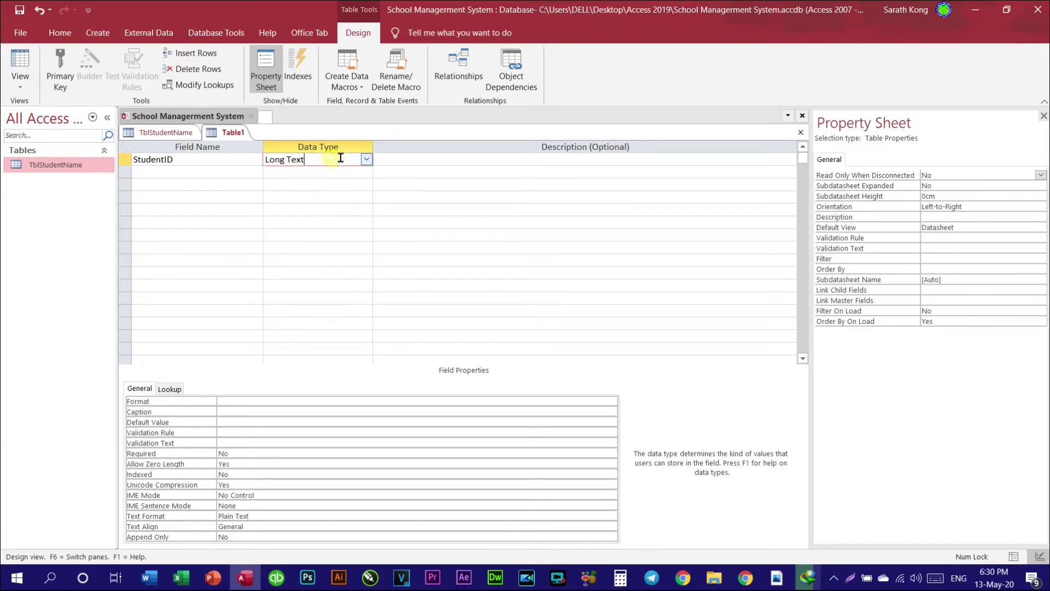
Show the Data Type list for the StudentID field.
{"action": "left_click", "coordinate": [367, 159]}
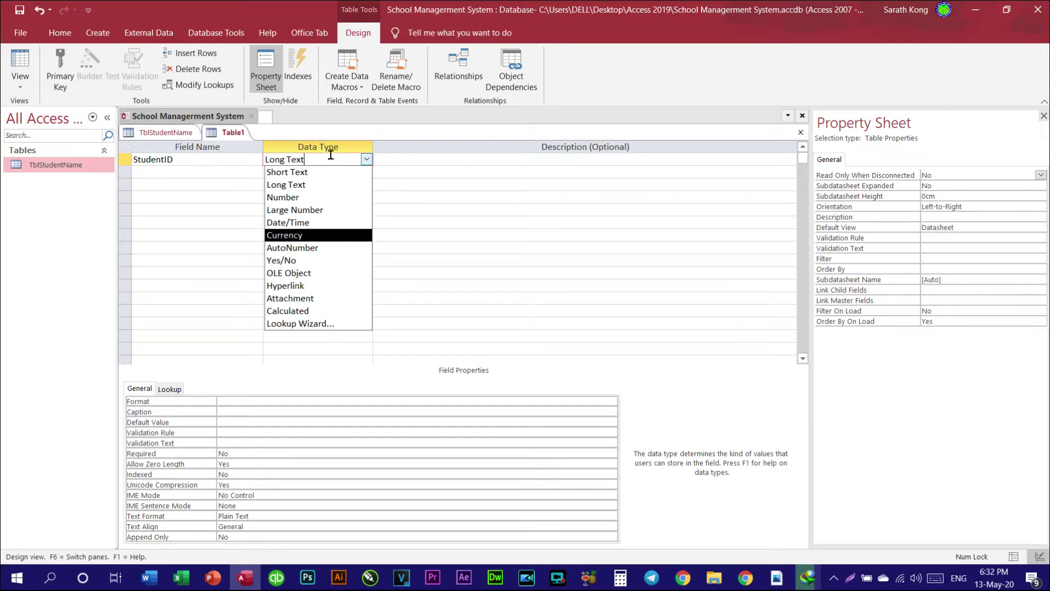
Make StudentID an AutoNumber field with the display format "IDC"0000.
{"action": "left_click", "coordinate": [312, 247]}
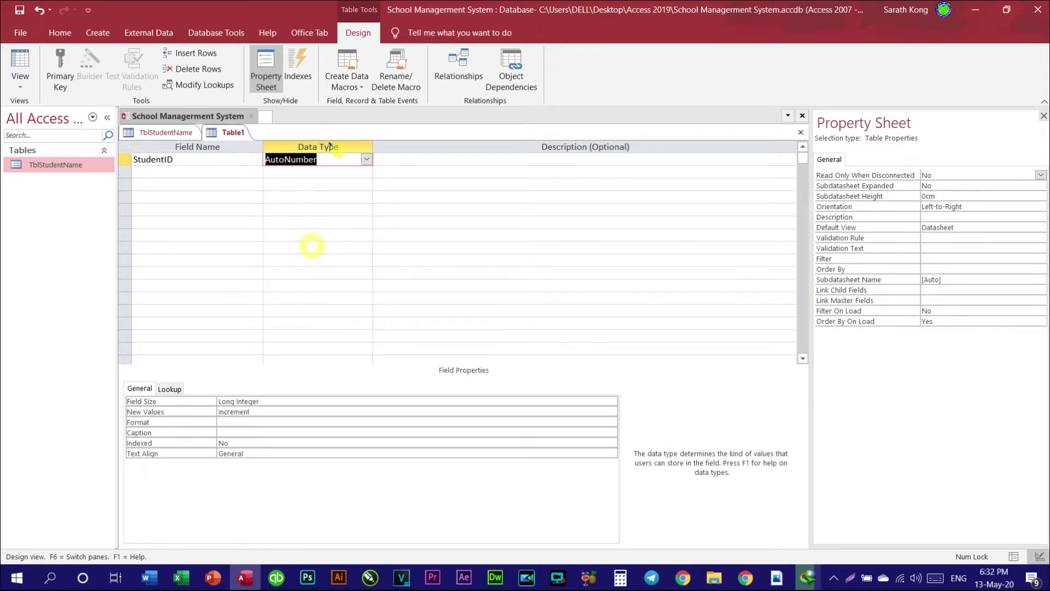
{"action": "left_click", "coordinate": [226, 157]}
{"action": "left_click", "coordinate": [325, 160]}
{"action": "left_click", "coordinate": [270, 413]}
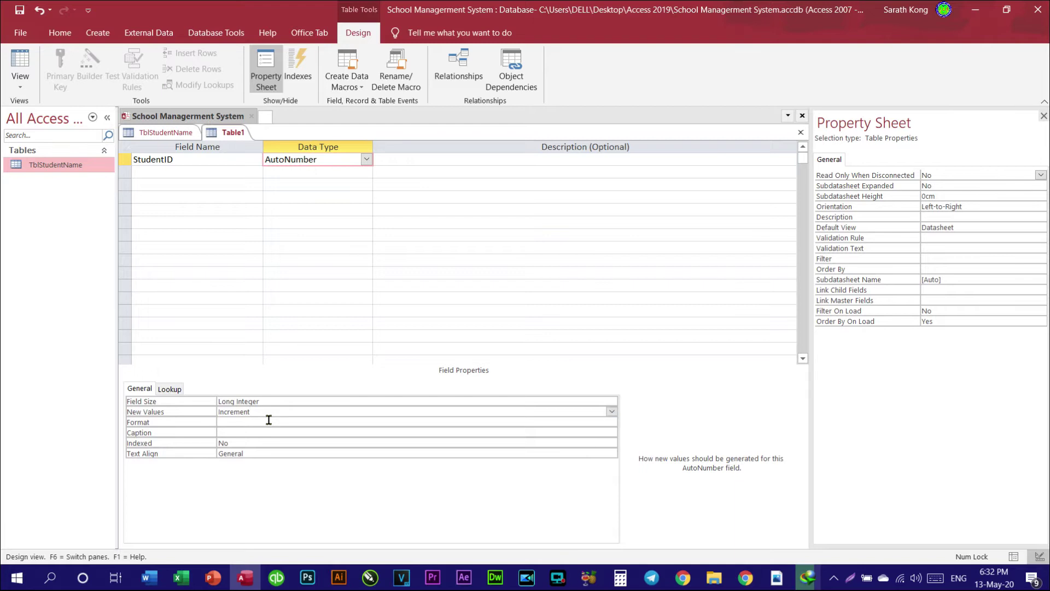
{"action": "left_click", "coordinate": [273, 422]}
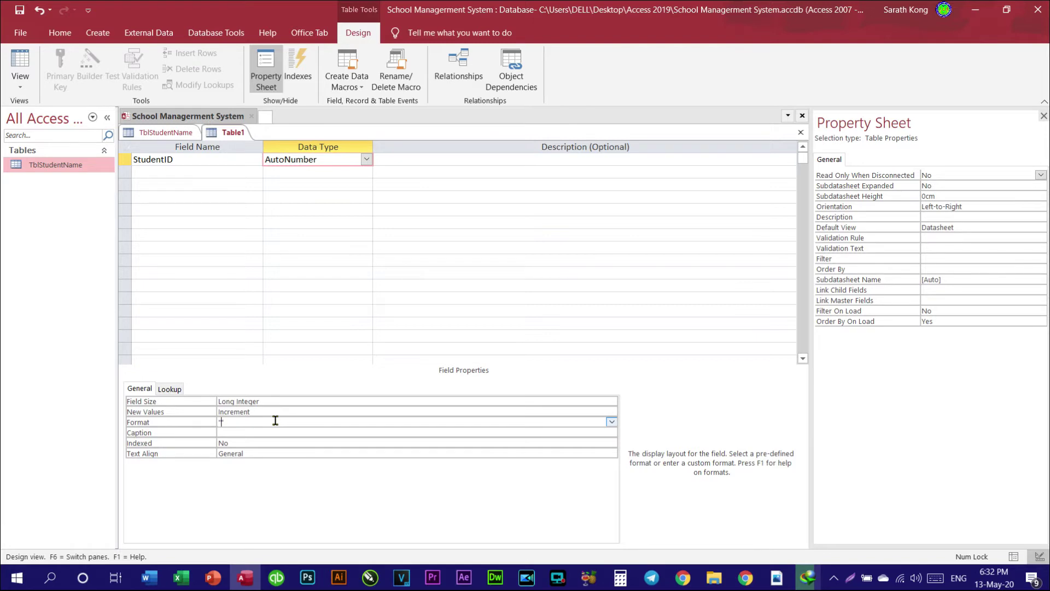
{"action": "type", "text": "IDC\""}
{"action": "type", "text": "0000"}
Add a StudentName field as Short Text in the second row.
{"action": "left_click", "coordinate": [220, 168]}
{"action": "type", "text": "S"}
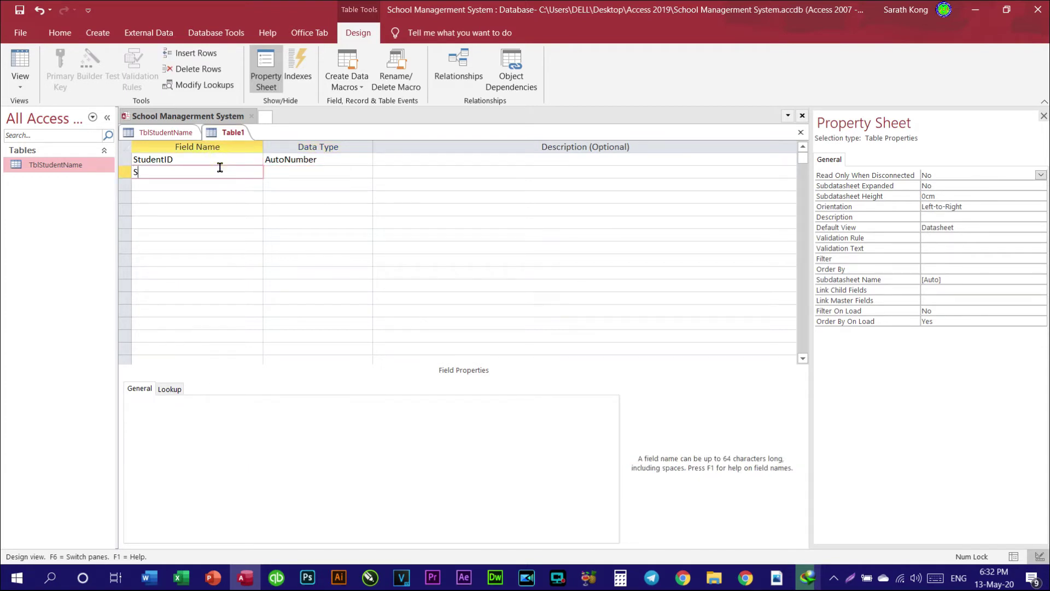
{"action": "type", "text": "tudentName"}
{"action": "left_click", "coordinate": [322, 172]}
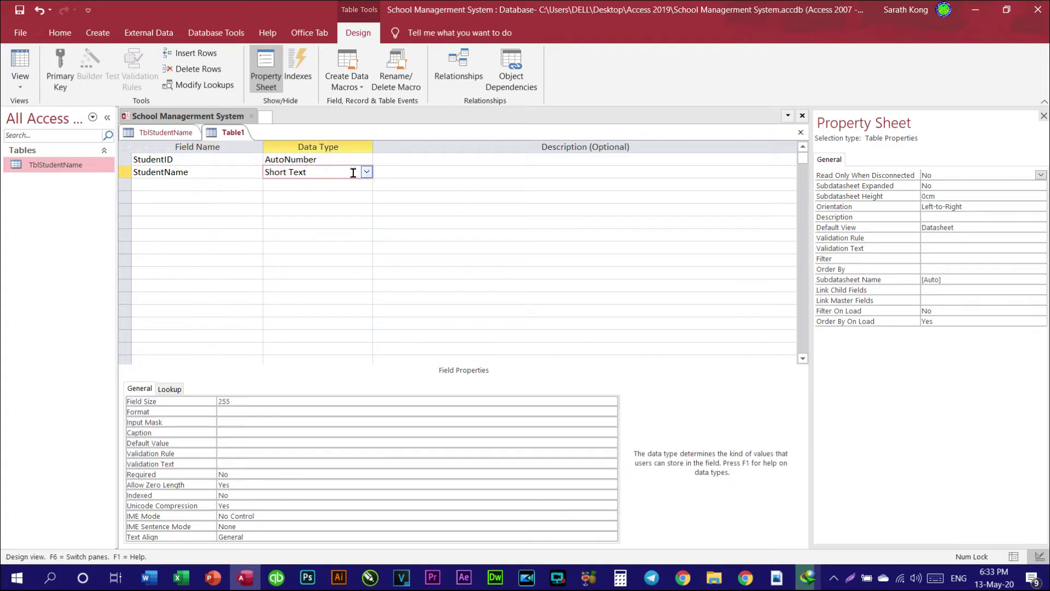
{"action": "left_click", "coordinate": [223, 172]}
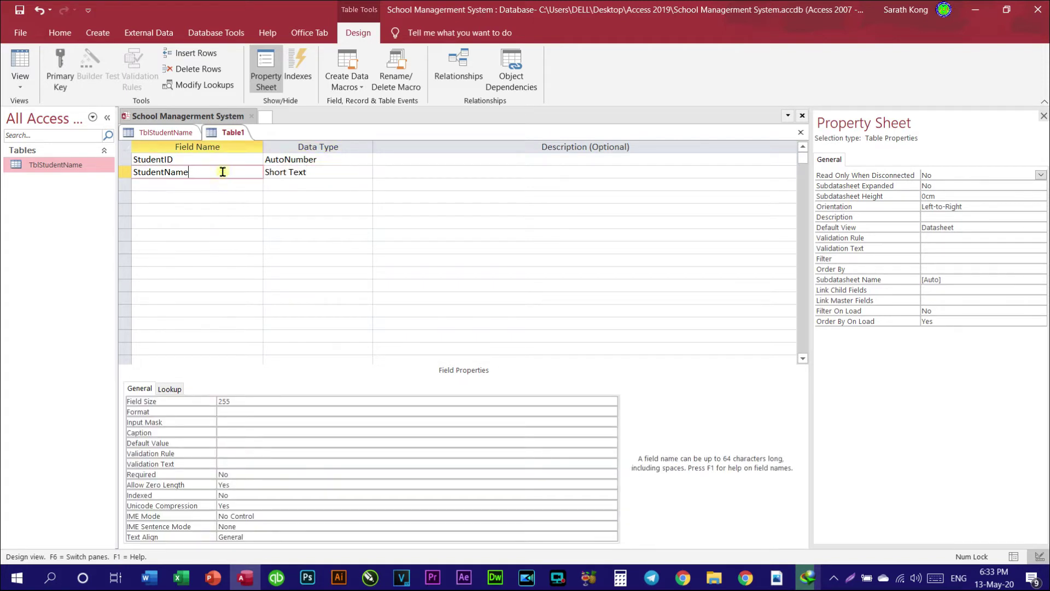
{"action": "left_click", "coordinate": [311, 173]}
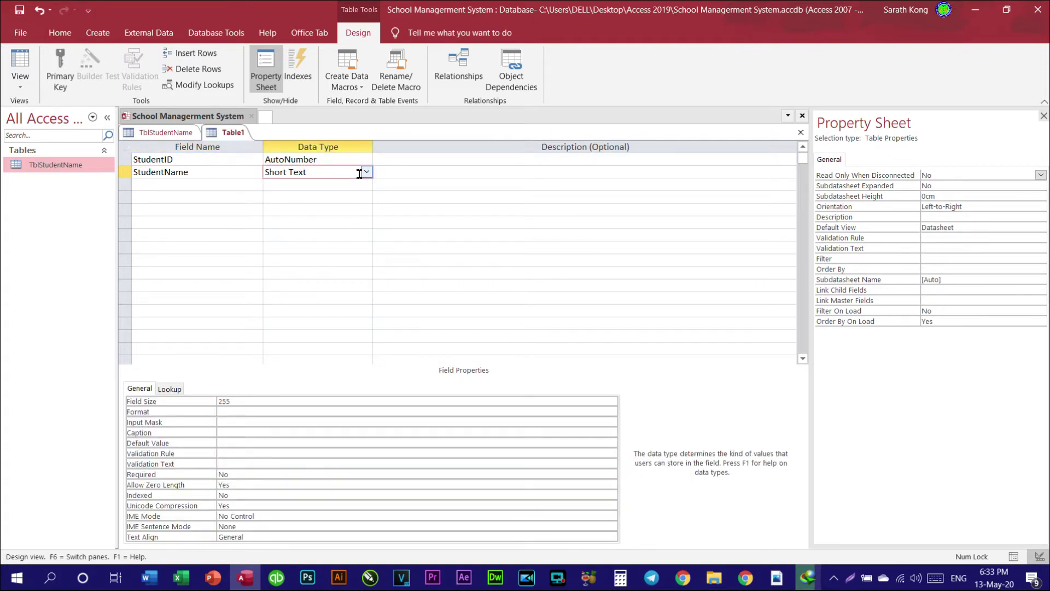
Add a Sex field in the third row and launch the Lookup Wizard for it.
{"action": "left_click", "coordinate": [242, 180]}
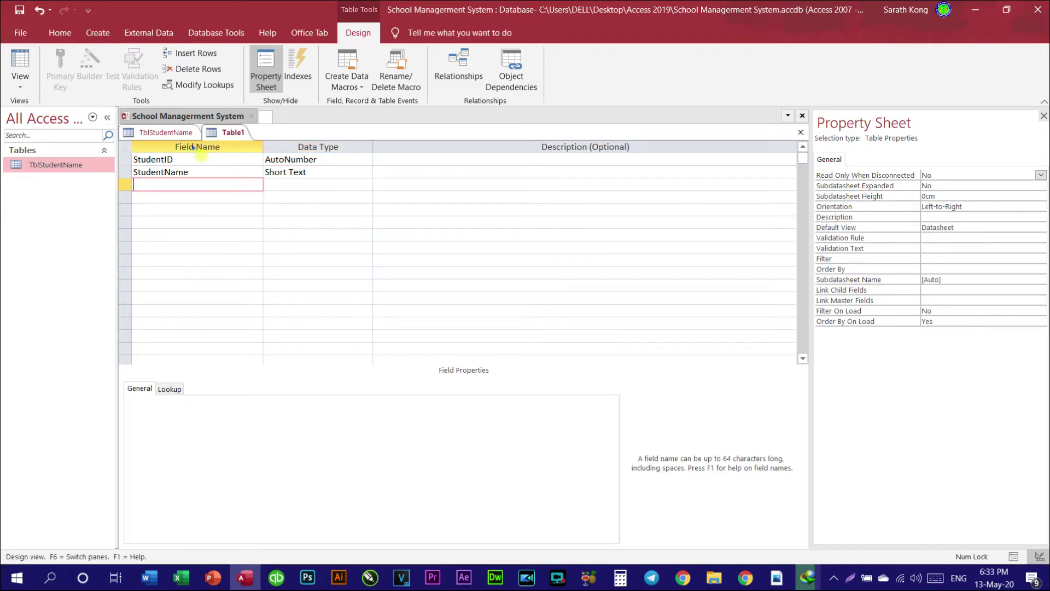
{"action": "left_click", "coordinate": [174, 132]}
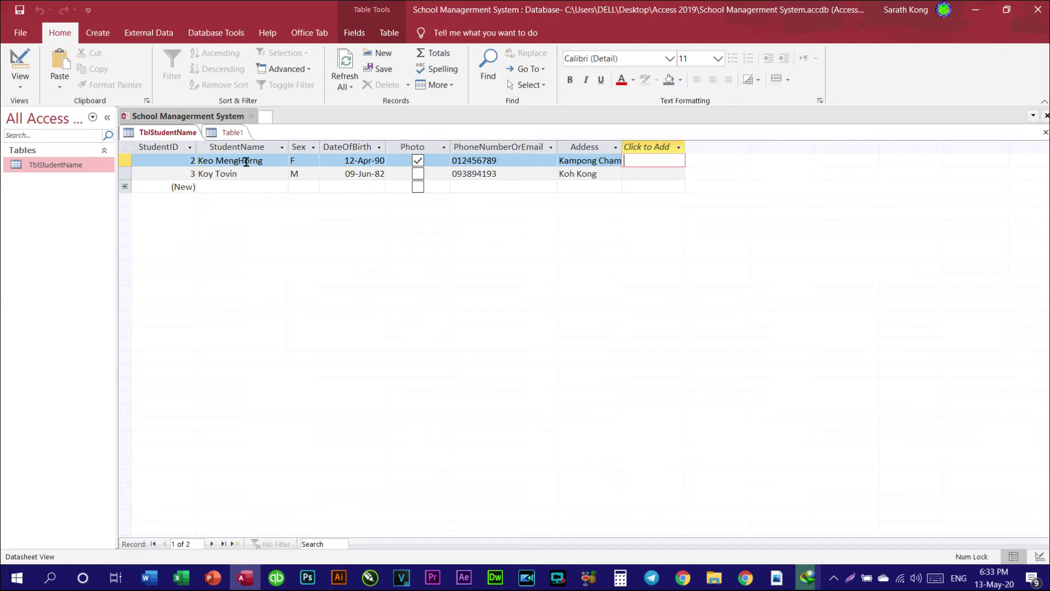
{"action": "left_click", "coordinate": [231, 133]}
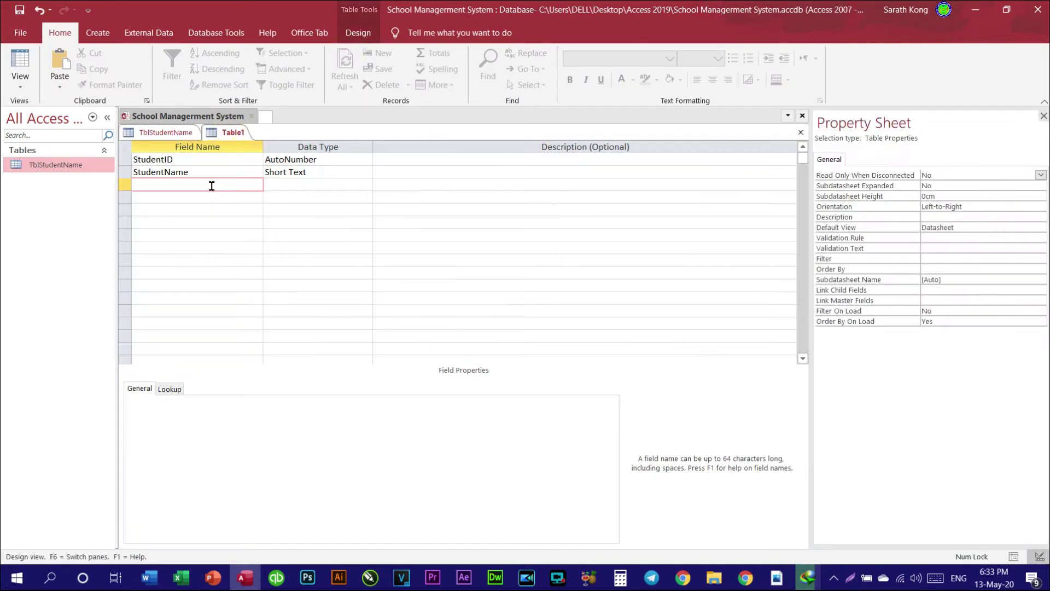
{"action": "type", "text": "Sex"}
{"action": "key", "text": "Tab"}
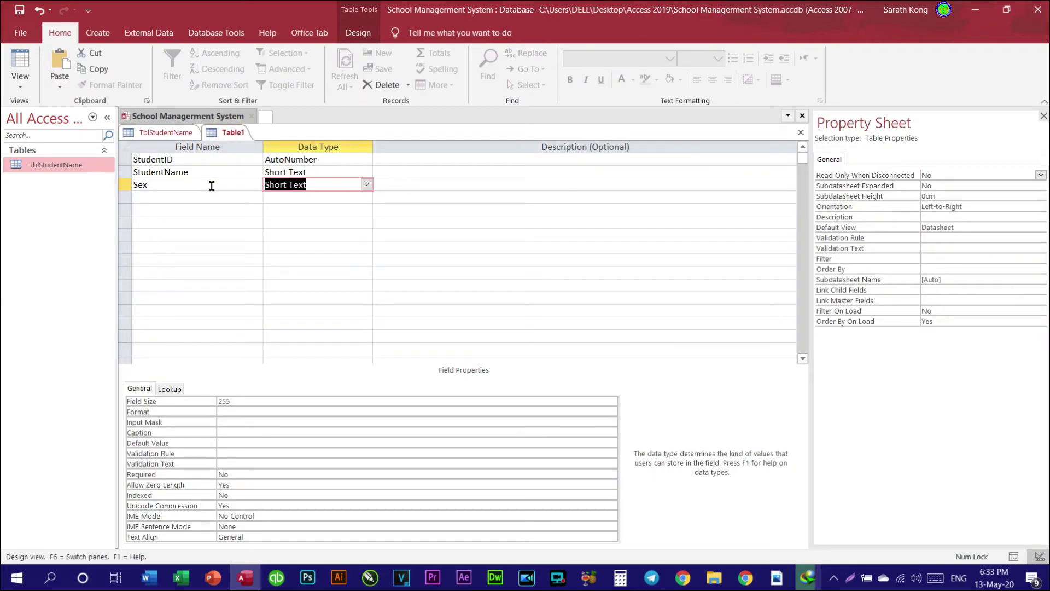
{"action": "left_click", "coordinate": [372, 189]}
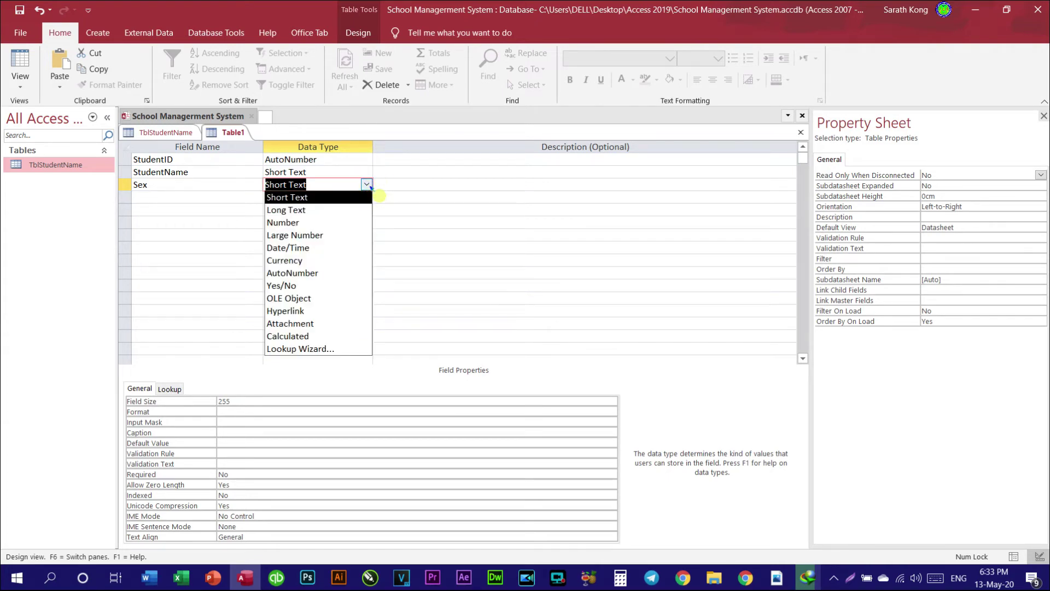
{"action": "left_click", "coordinate": [325, 350]}
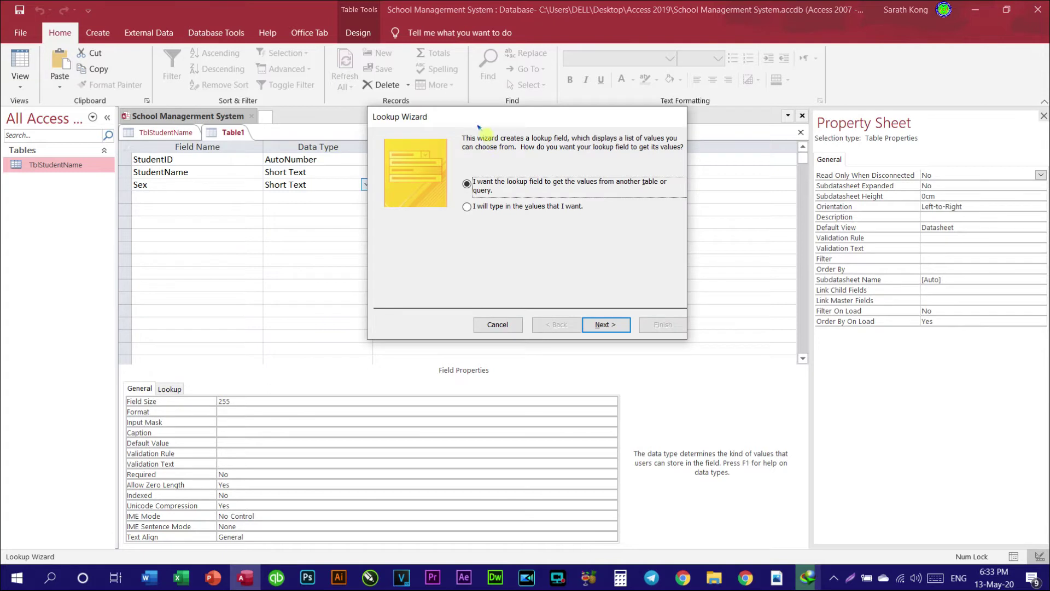
Make the Sex field a lookup with typed values Female and Male.
{"action": "left_click", "coordinate": [427, 204]}
{"action": "left_click", "coordinate": [563, 322]}
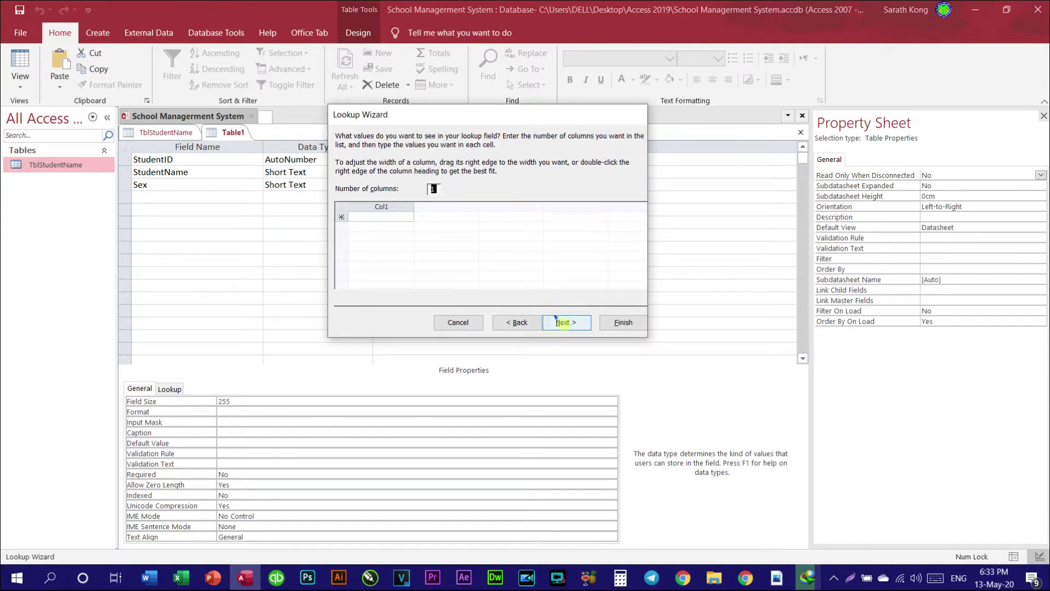
{"action": "left_click", "coordinate": [377, 216]}
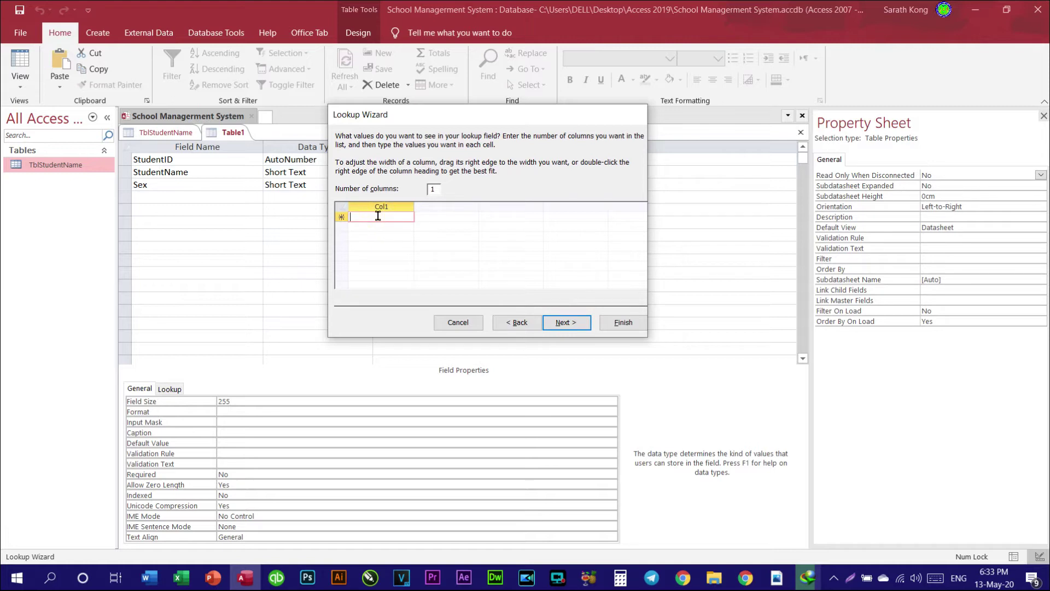
{"action": "type", "text": "Fem"}
{"action": "type", "text": "ale"}
{"action": "key", "text": "Down"}
{"action": "type", "text": "Mal"}
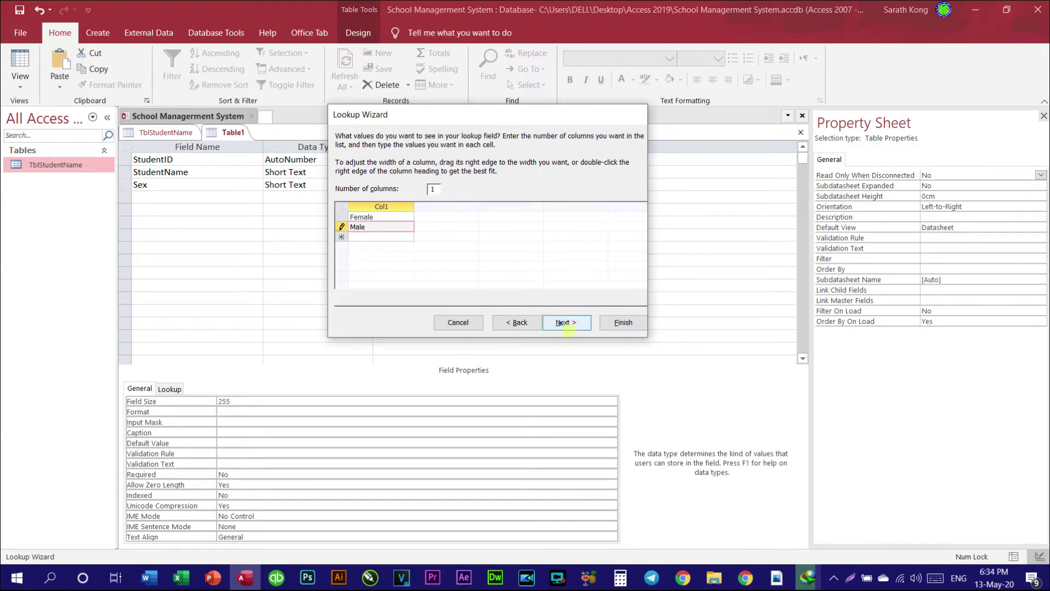
{"action": "left_click", "coordinate": [566, 322]}
{"action": "left_click", "coordinate": [643, 328]}
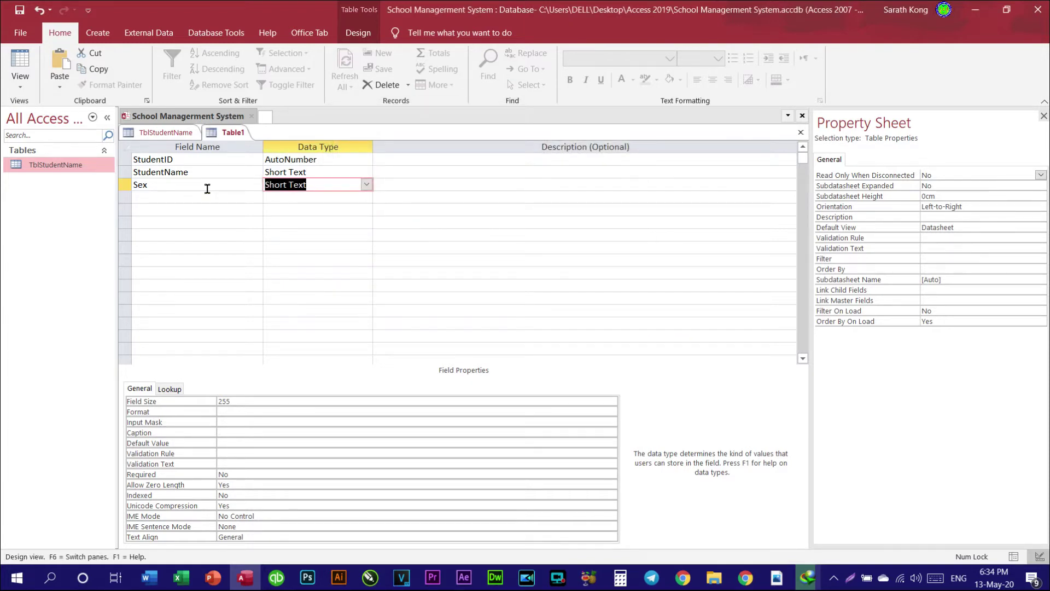
Compare Table1's design against the TblStudentName records.
{"action": "left_click", "coordinate": [167, 132]}
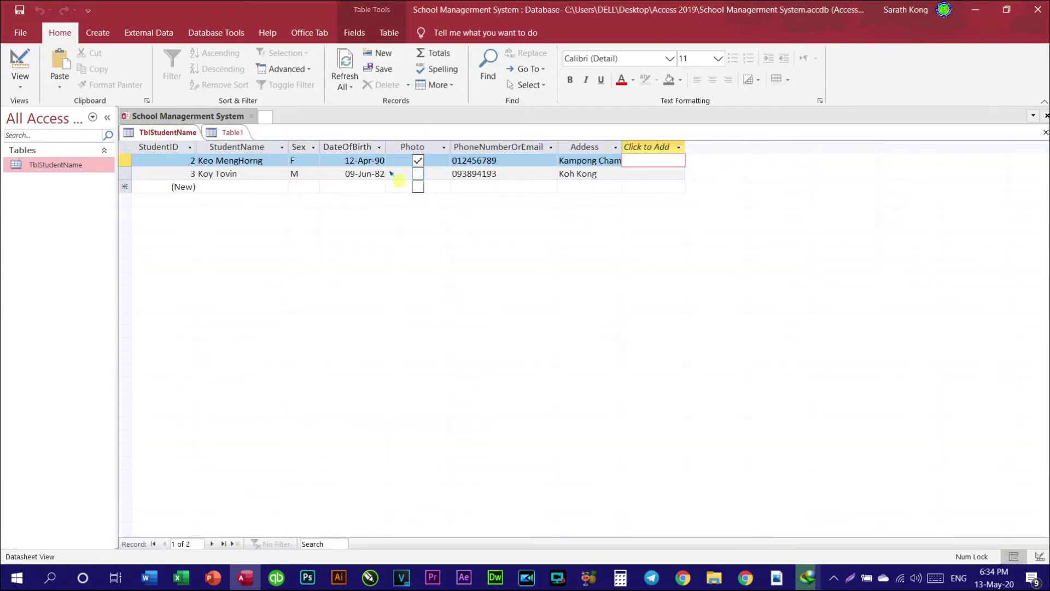
{"action": "left_click", "coordinate": [295, 147]}
{"action": "left_click", "coordinate": [230, 132]}
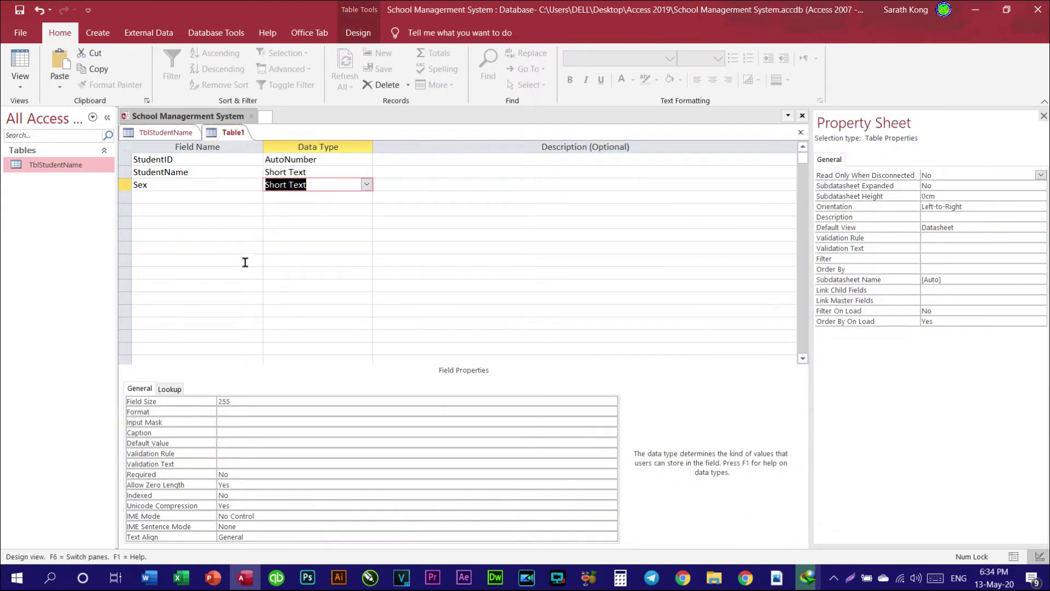
{"action": "left_click", "coordinate": [200, 186]}
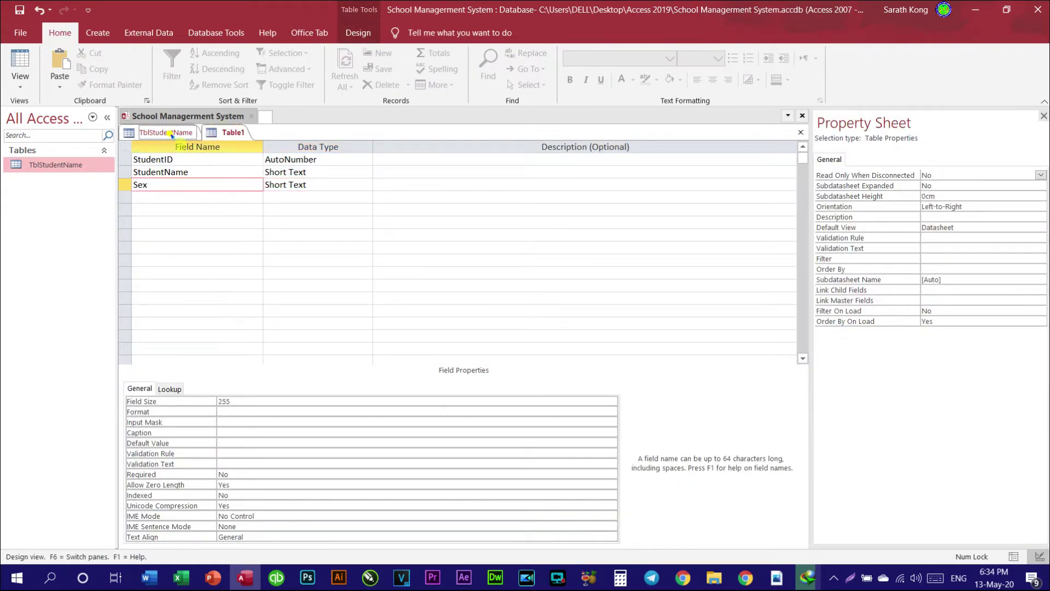
{"action": "left_click", "coordinate": [172, 134]}
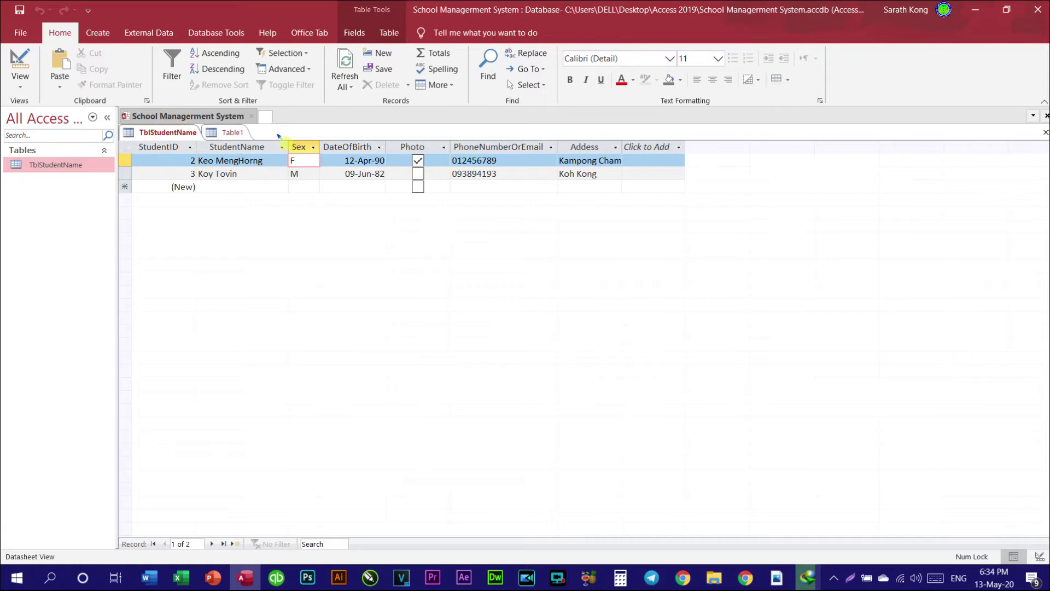
Add a DateOfBirth field with the Date/Time data type.
{"action": "left_click", "coordinate": [230, 133]}
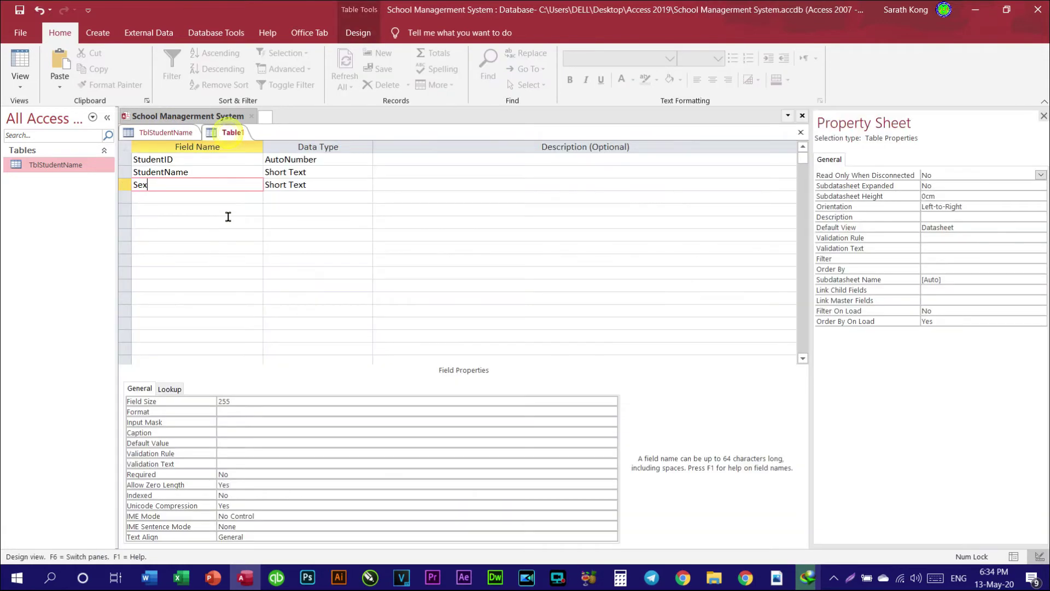
{"action": "left_click", "coordinate": [186, 198]}
{"action": "type", "text": "DateOfbir"}
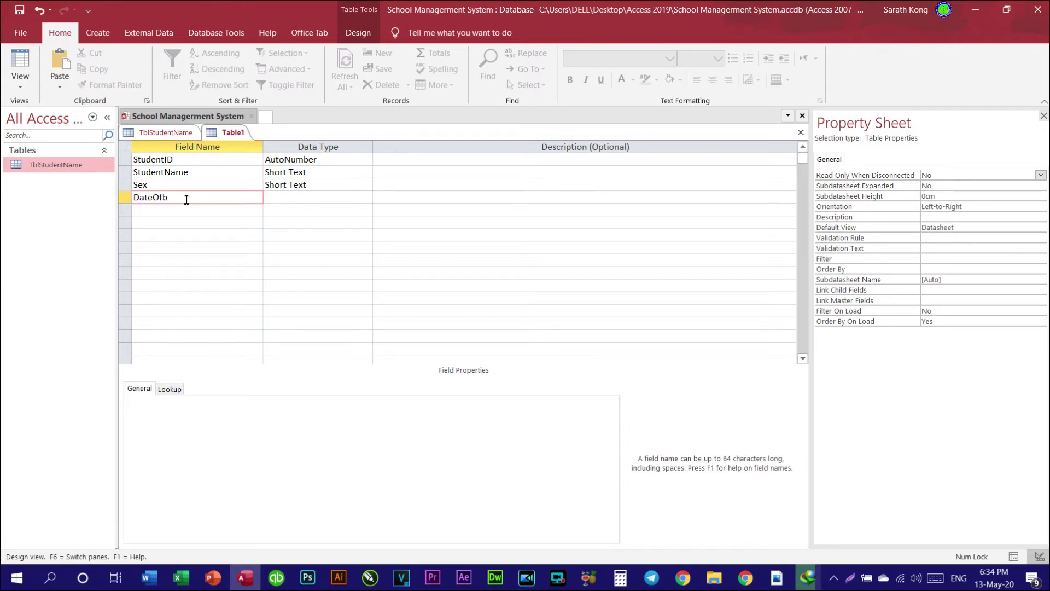
{"action": "type", "text": "th"}
{"action": "key", "text": "BackSpace"}
{"action": "type", "text": "B"}
{"action": "left_click", "coordinate": [304, 199]}
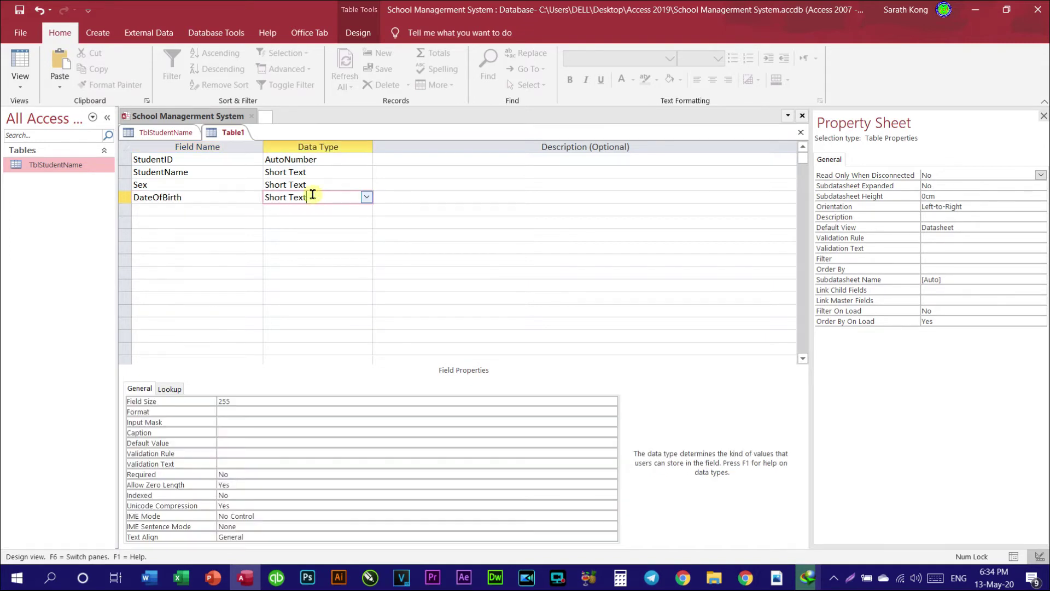
{"action": "left_click", "coordinate": [367, 198]}
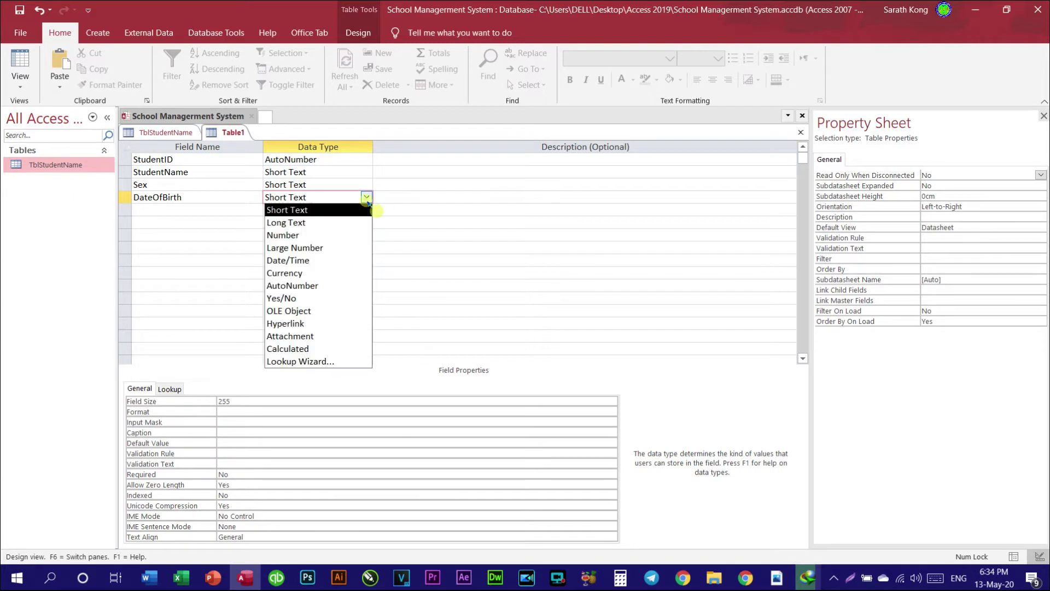
{"action": "left_click", "coordinate": [322, 261]}
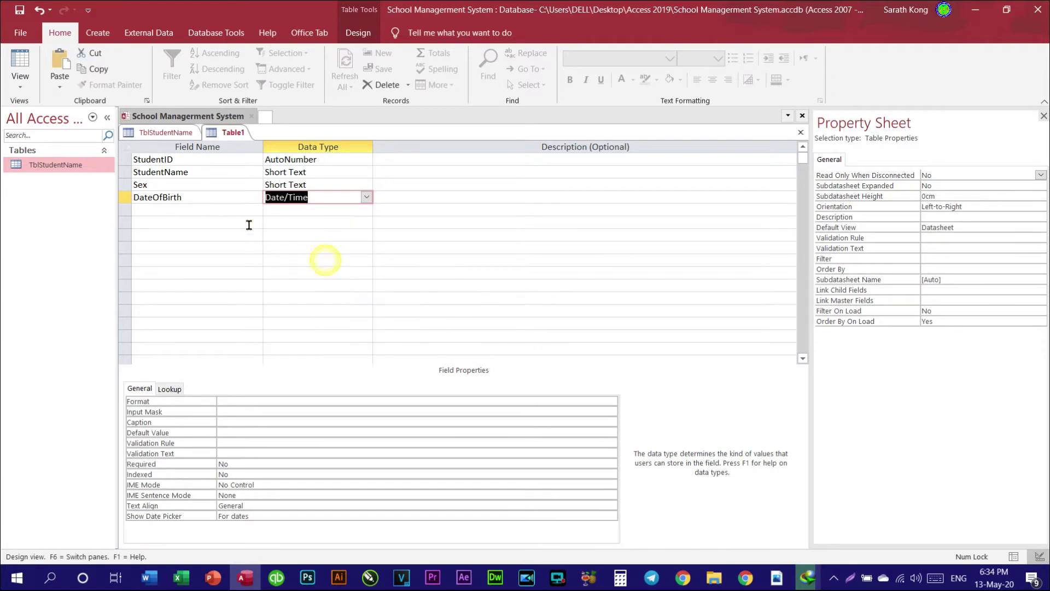
{"action": "left_click", "coordinate": [221, 210]}
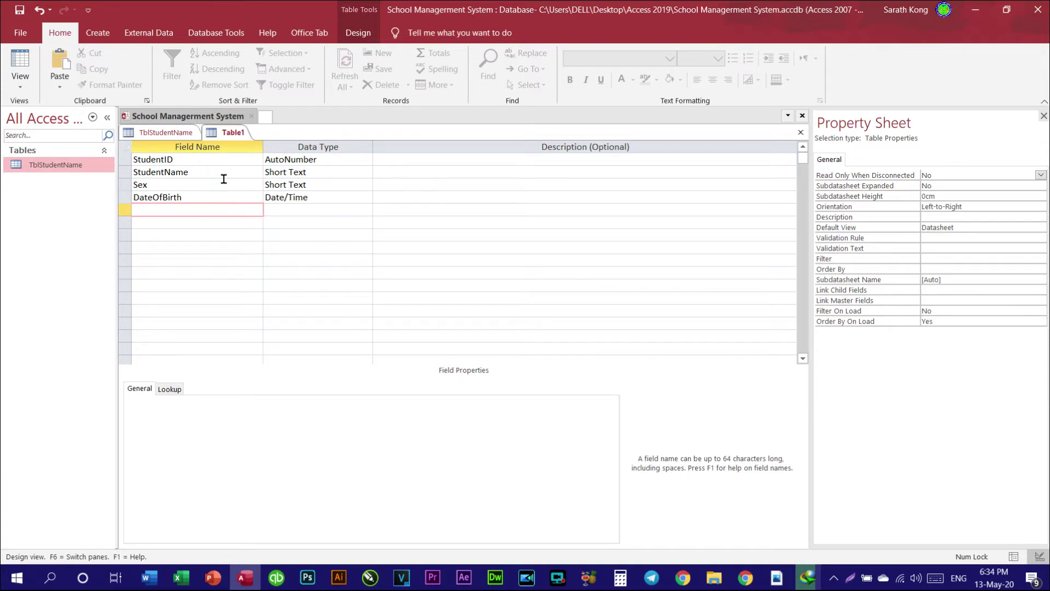
Add a Photo field with the OLE Object data type.
{"action": "left_click", "coordinate": [185, 133]}
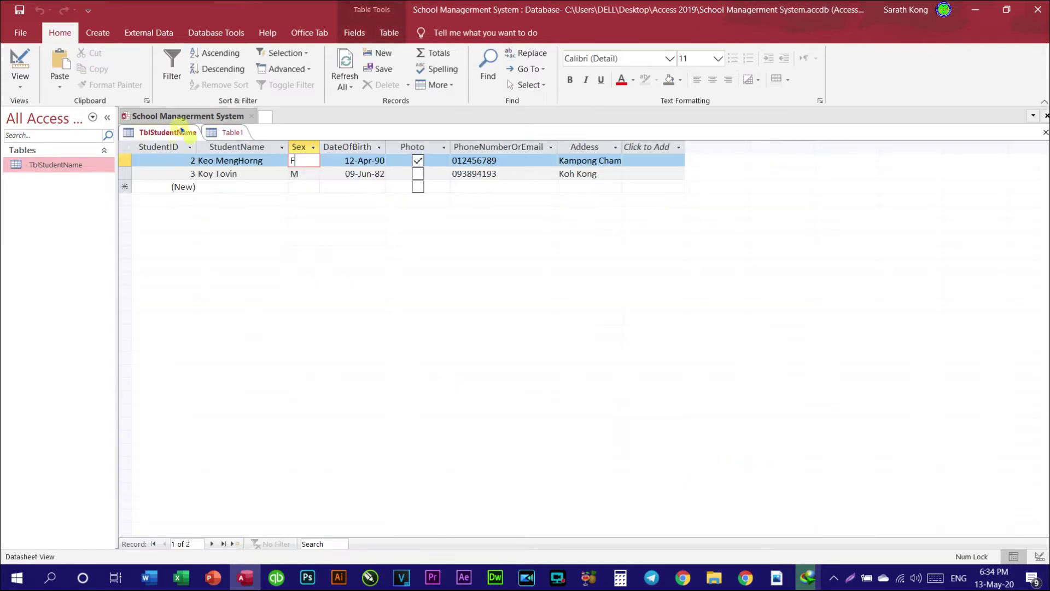
{"action": "left_click", "coordinate": [235, 133]}
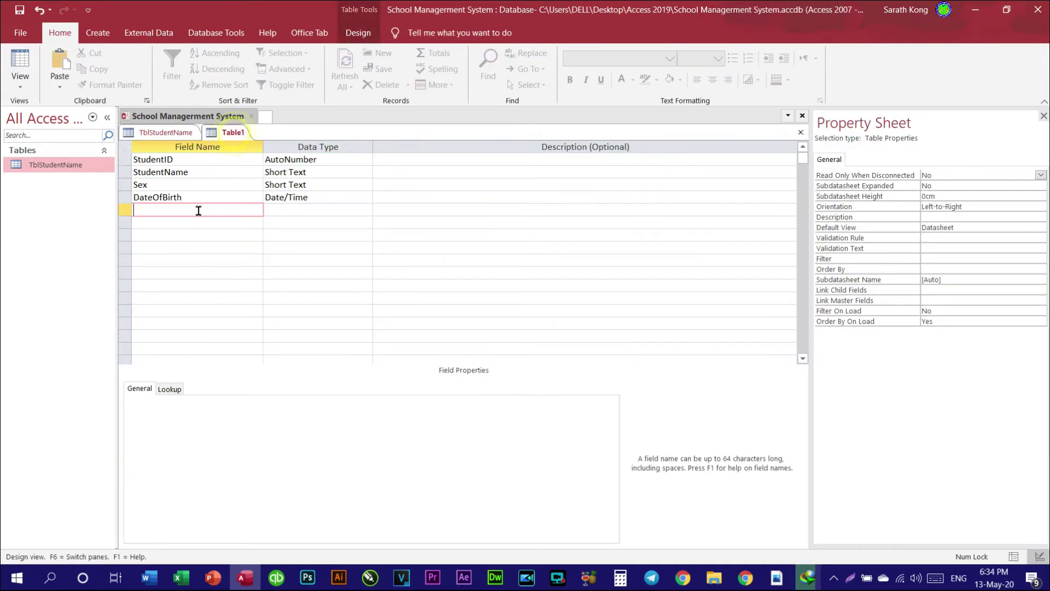
{"action": "type", "text": "Photo"}
{"action": "left_click", "coordinate": [285, 213]}
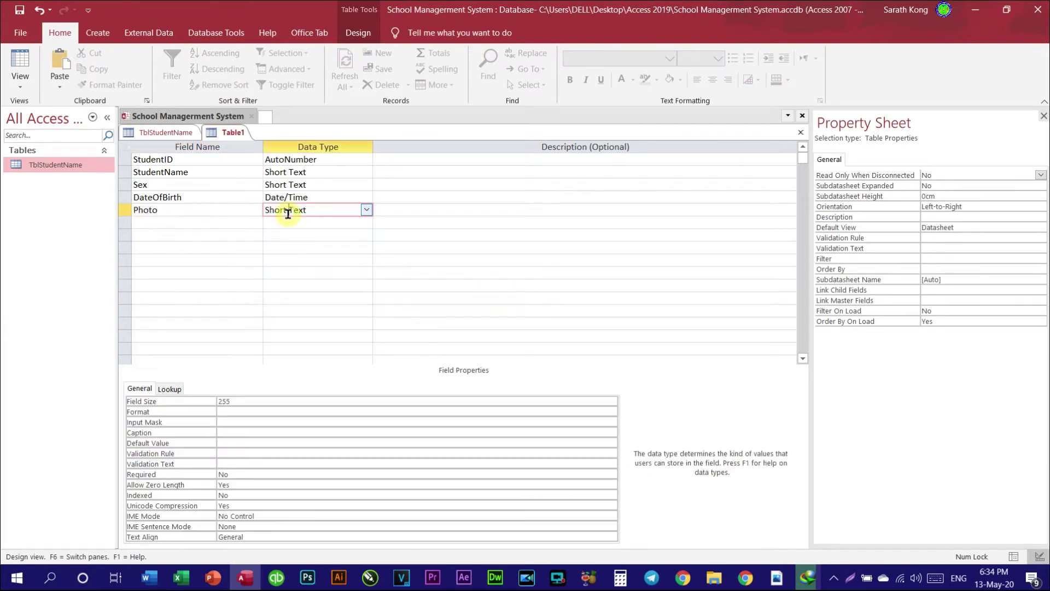
{"action": "left_click", "coordinate": [366, 210]}
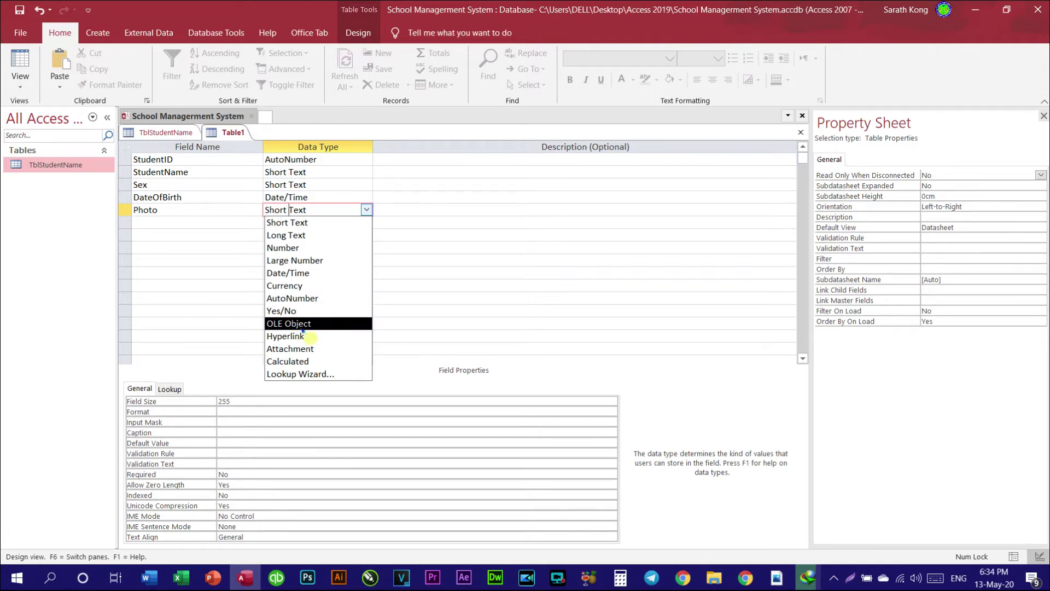
{"action": "left_click", "coordinate": [320, 324]}
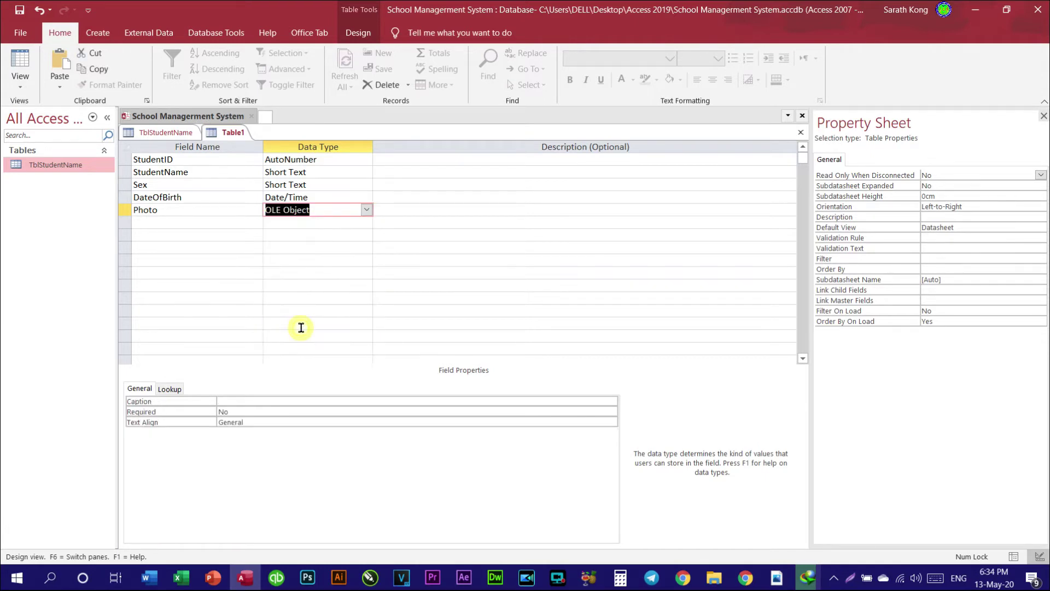
{"action": "left_click", "coordinate": [215, 220]}
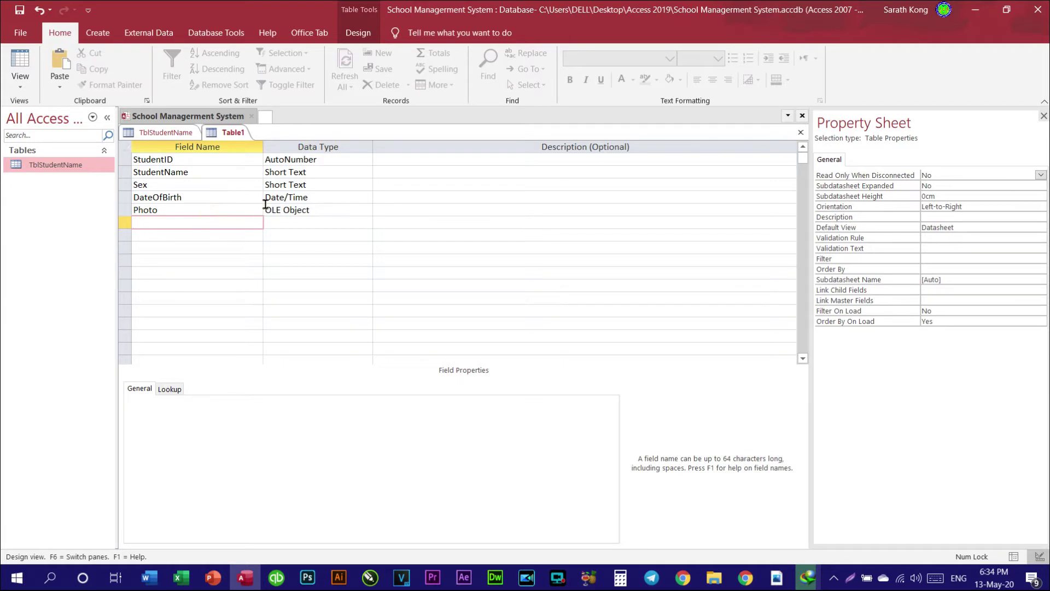
{"action": "left_click", "coordinate": [165, 132]}
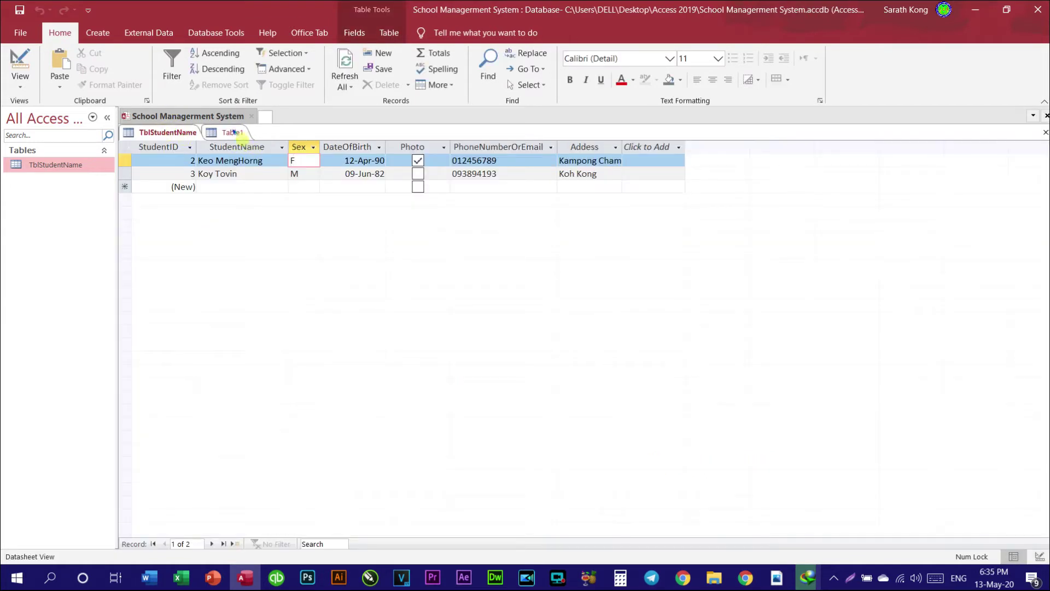
Add a PhoneNumber field, trying Number before settling on Short Text.
{"action": "left_click", "coordinate": [234, 132]}
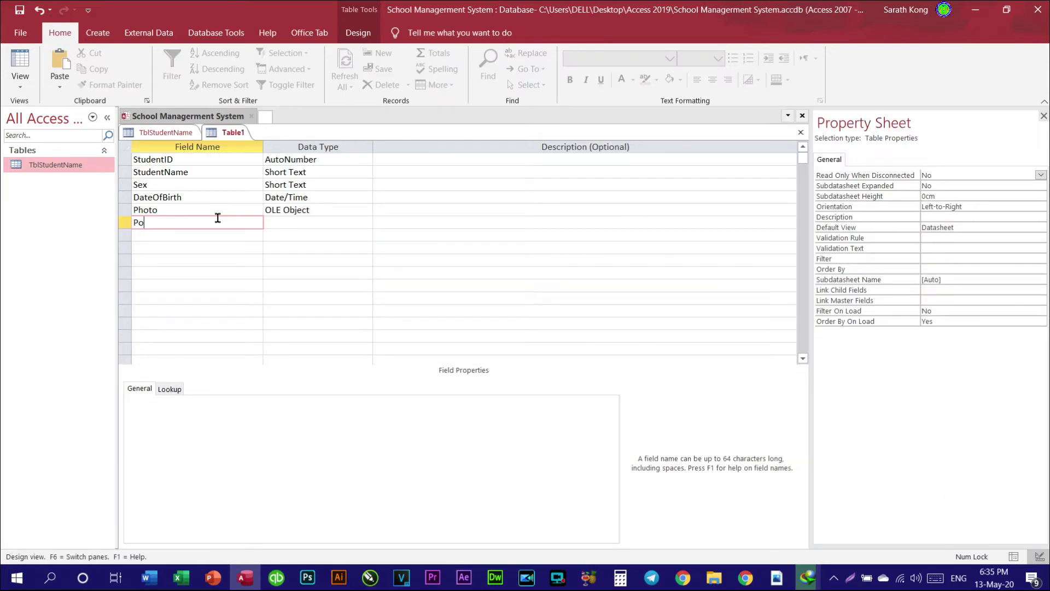
{"action": "type", "text": "honeNumber"}
{"action": "key", "text": "Tab"}
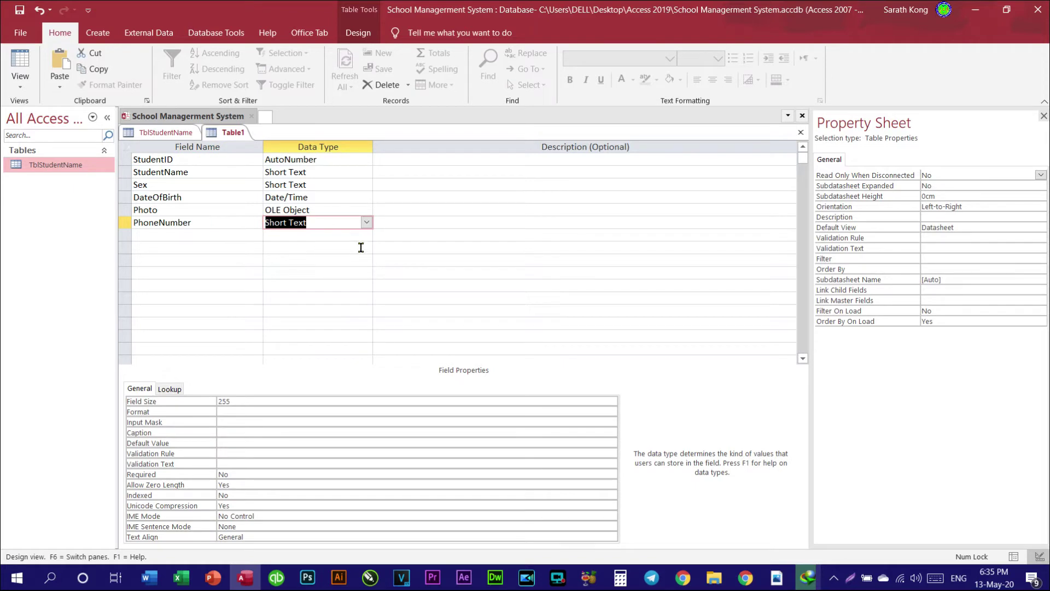
{"action": "left_click", "coordinate": [366, 222]}
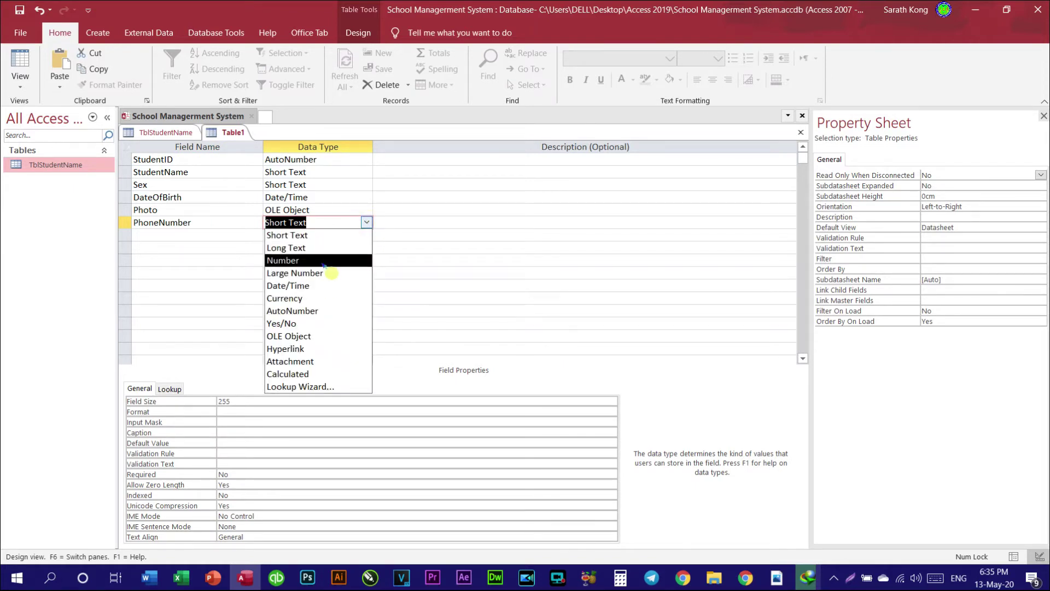
{"action": "left_click", "coordinate": [323, 262]}
{"action": "left_click", "coordinate": [366, 222]}
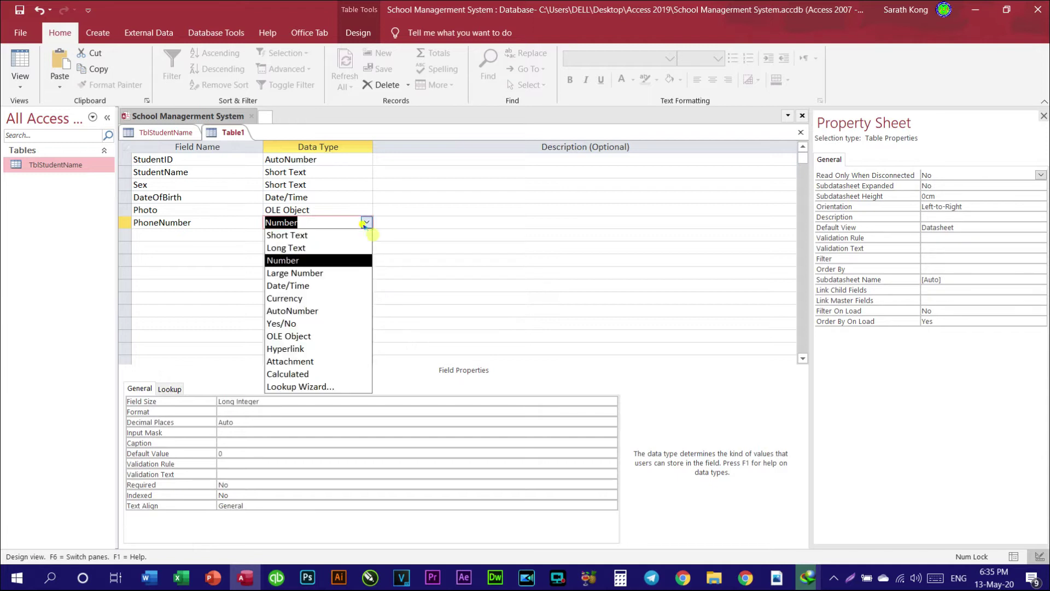
{"action": "left_click", "coordinate": [329, 235]}
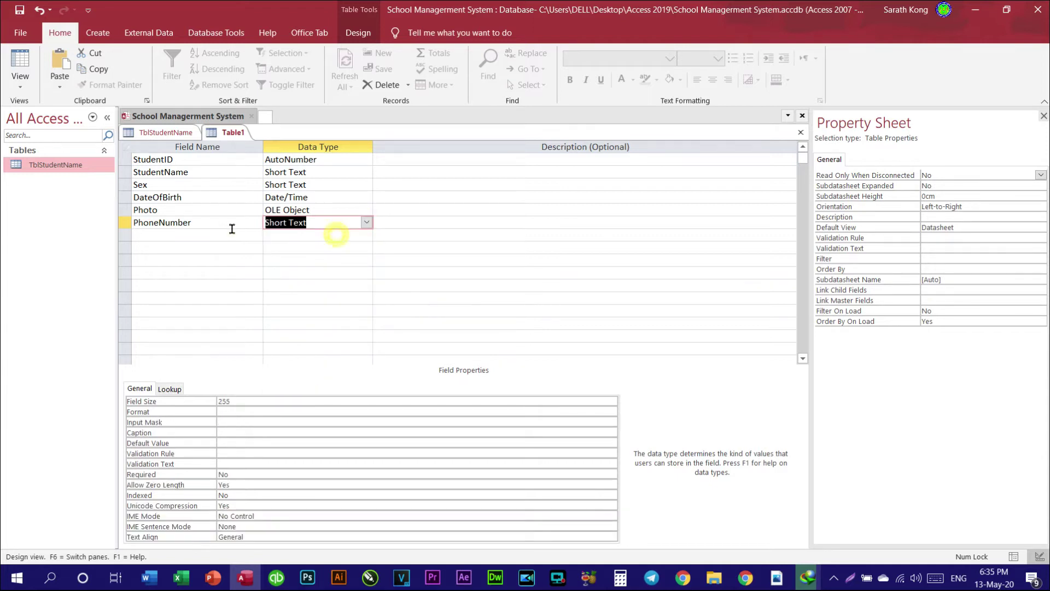
{"action": "left_click", "coordinate": [223, 235]}
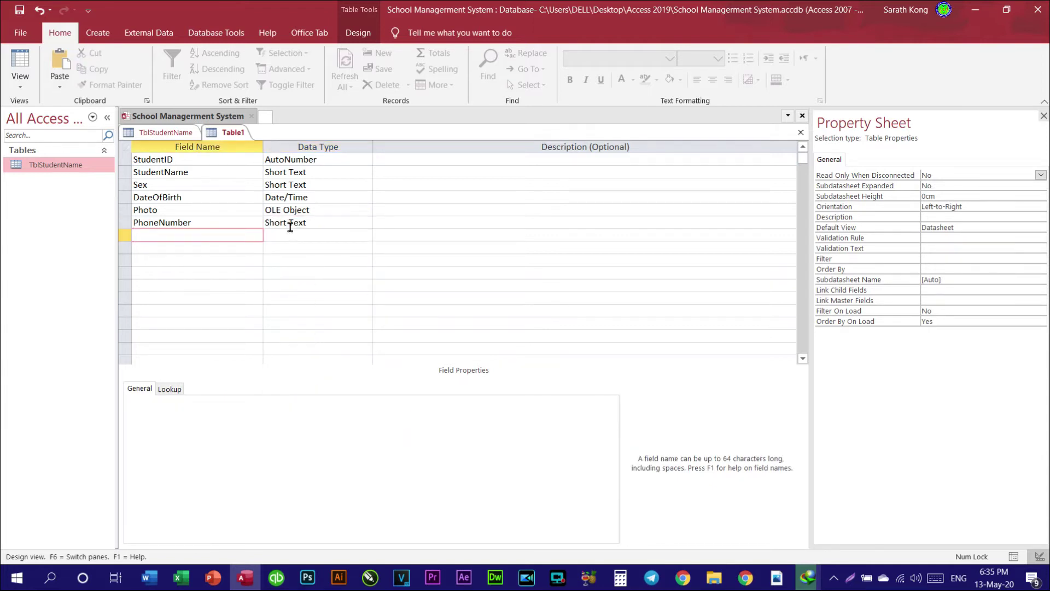
{"action": "left_click", "coordinate": [177, 132]}
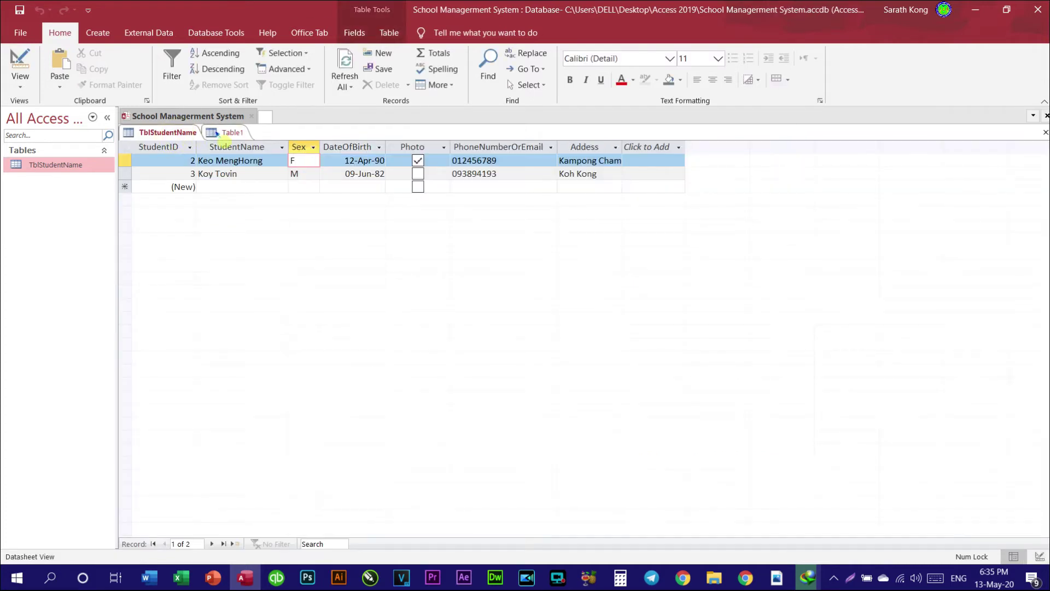
{"action": "left_click", "coordinate": [224, 133]}
Add an Address field, keeping its Short Text data type.
{"action": "type", "text": "A"}
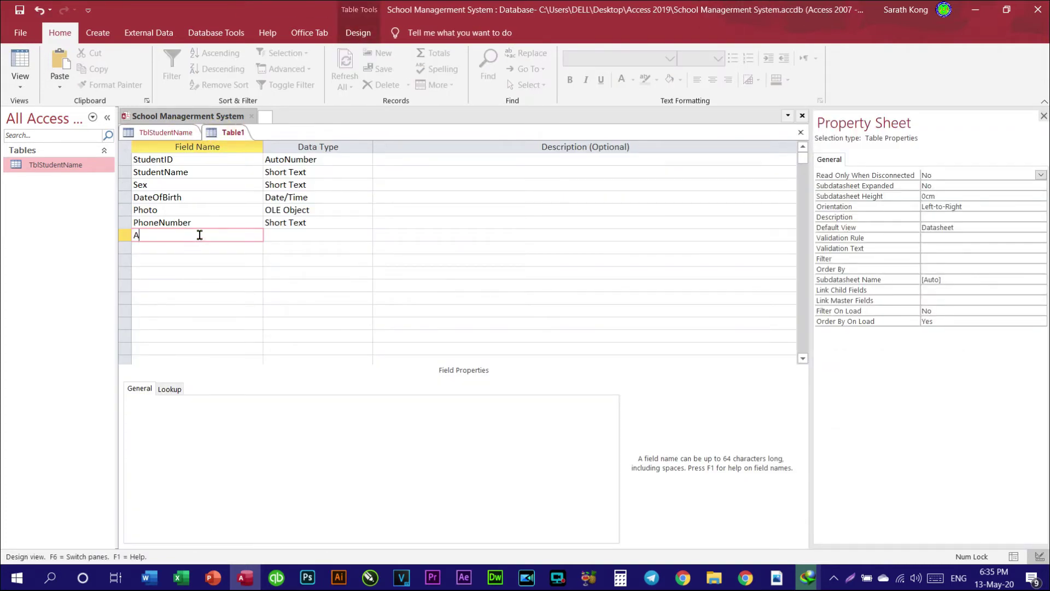
{"action": "type", "text": "ddre"}
{"action": "type", "text": "ss"}
{"action": "left_click", "coordinate": [271, 235]}
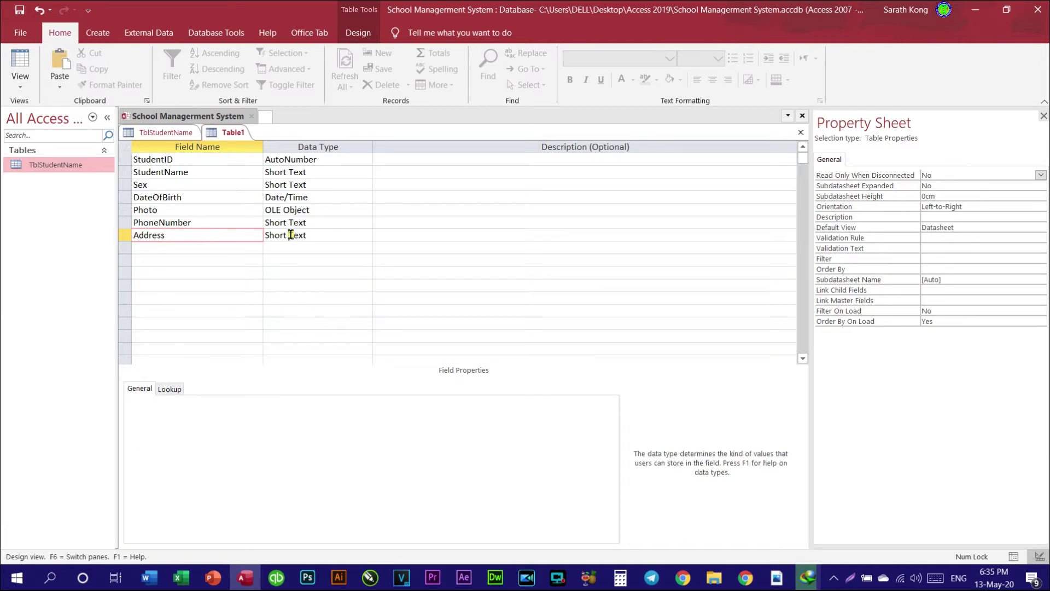
{"action": "left_click", "coordinate": [237, 233]}
{"action": "left_click", "coordinate": [295, 233]}
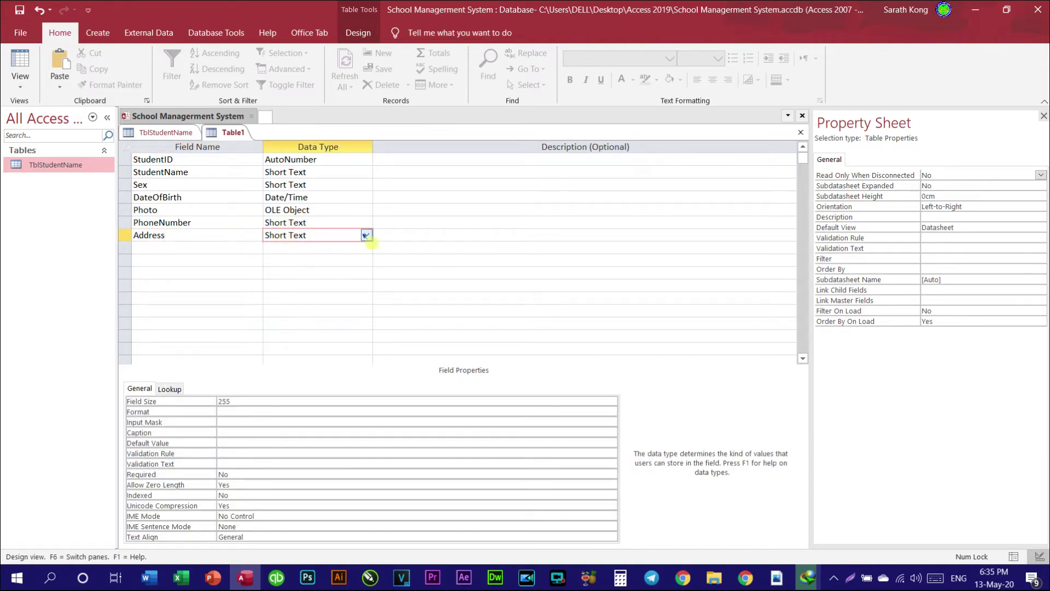
{"action": "left_click", "coordinate": [366, 234]}
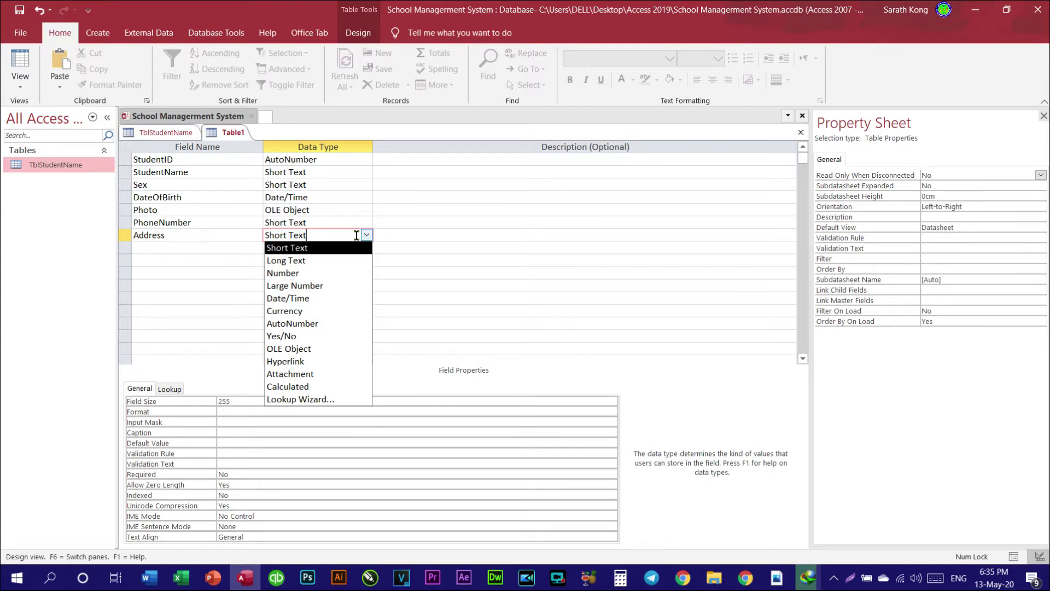
{"action": "left_click", "coordinate": [216, 234]}
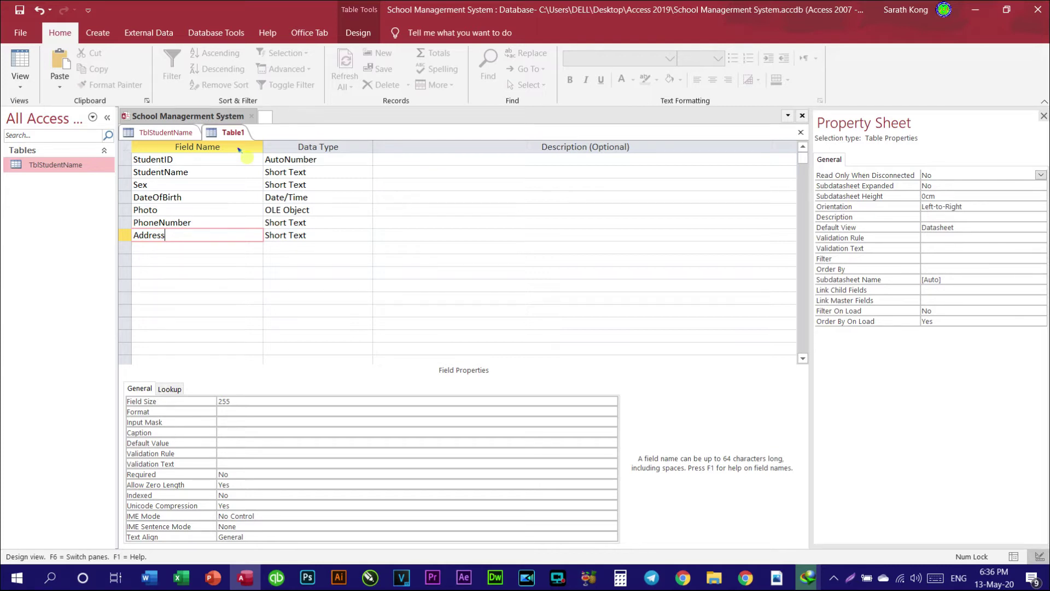
{"action": "left_click", "coordinate": [321, 173]}
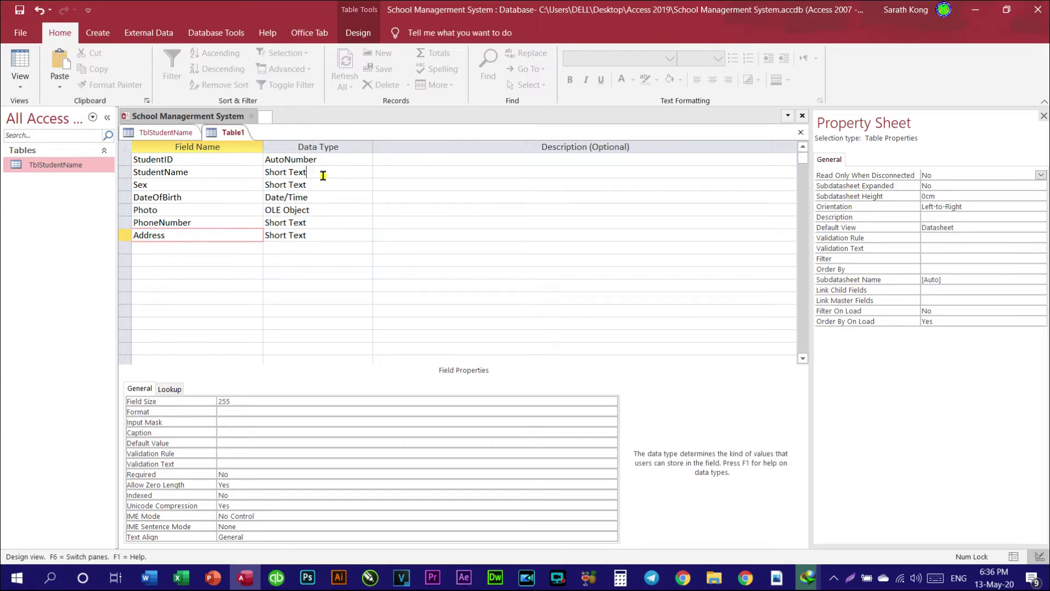
Save Table1 as TblStudentName1 after the name-in-use warning, declining a primary key.
{"action": "right_click", "coordinate": [229, 135]}
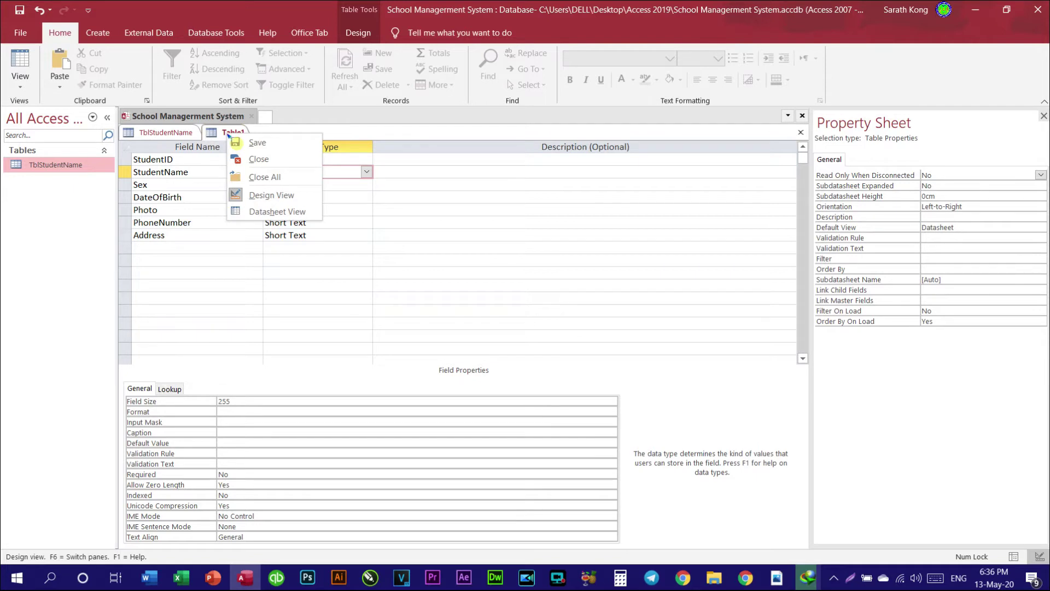
{"action": "left_click", "coordinate": [256, 142]}
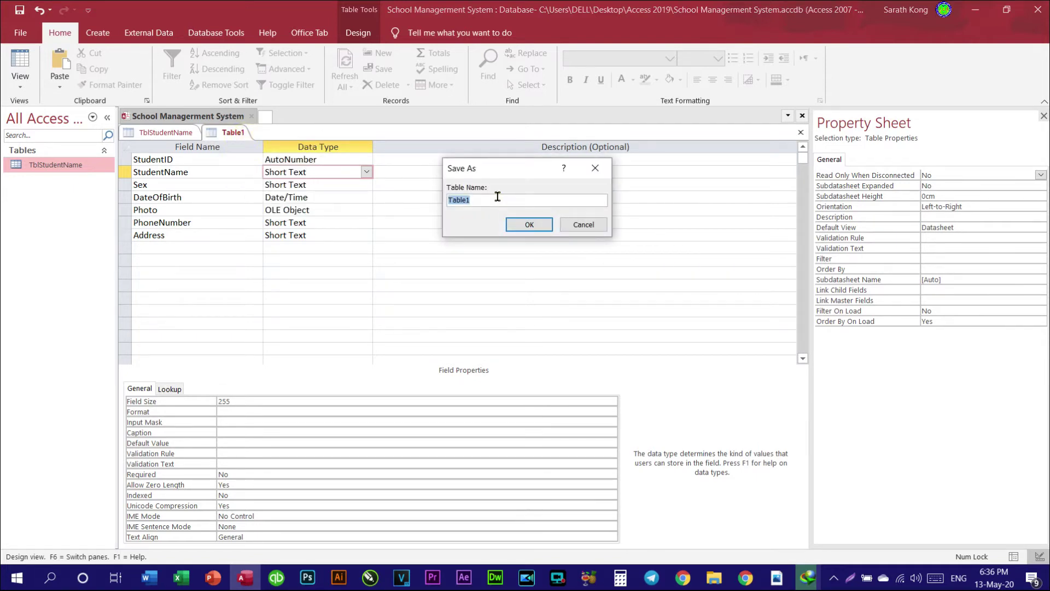
{"action": "type", "text": "TB"}
{"action": "key", "text": "BackSpace"}
{"action": "type", "text": "StudentName"}
{"action": "left_click", "coordinate": [529, 224]}
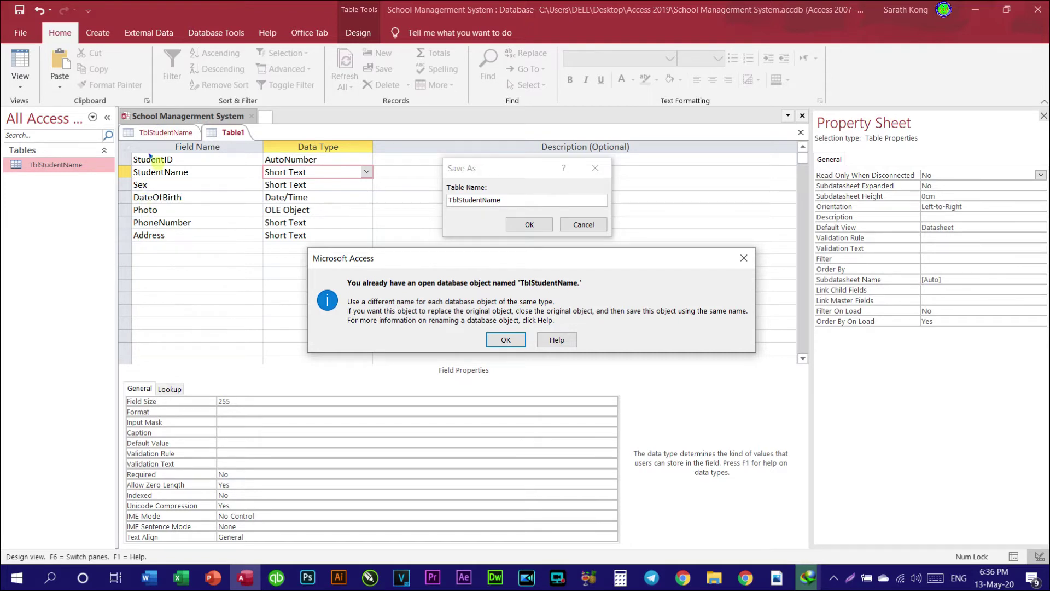
{"action": "left_click", "coordinate": [743, 258]}
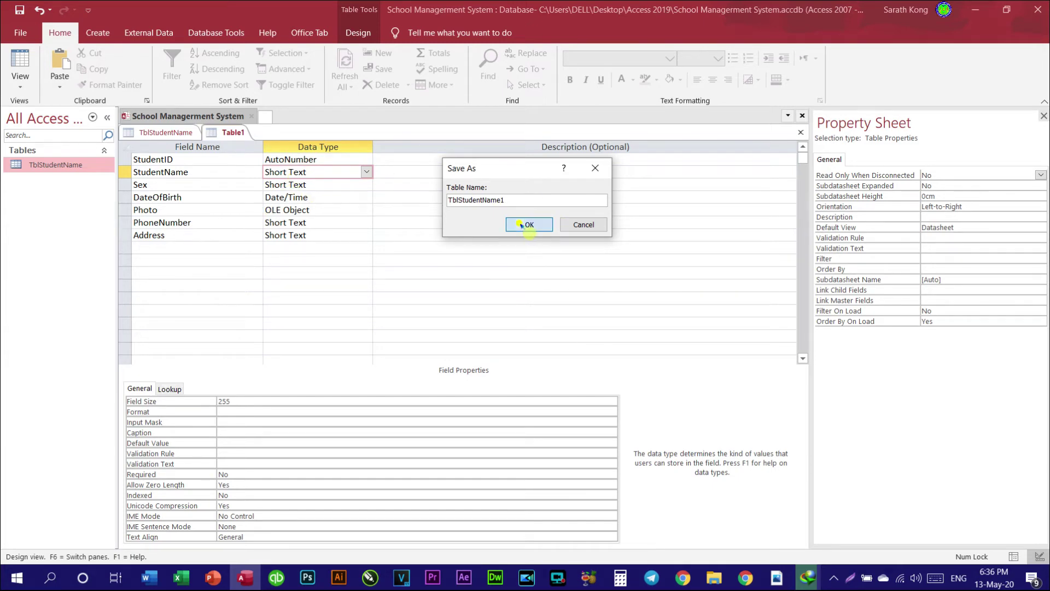
{"action": "left_click", "coordinate": [520, 224]}
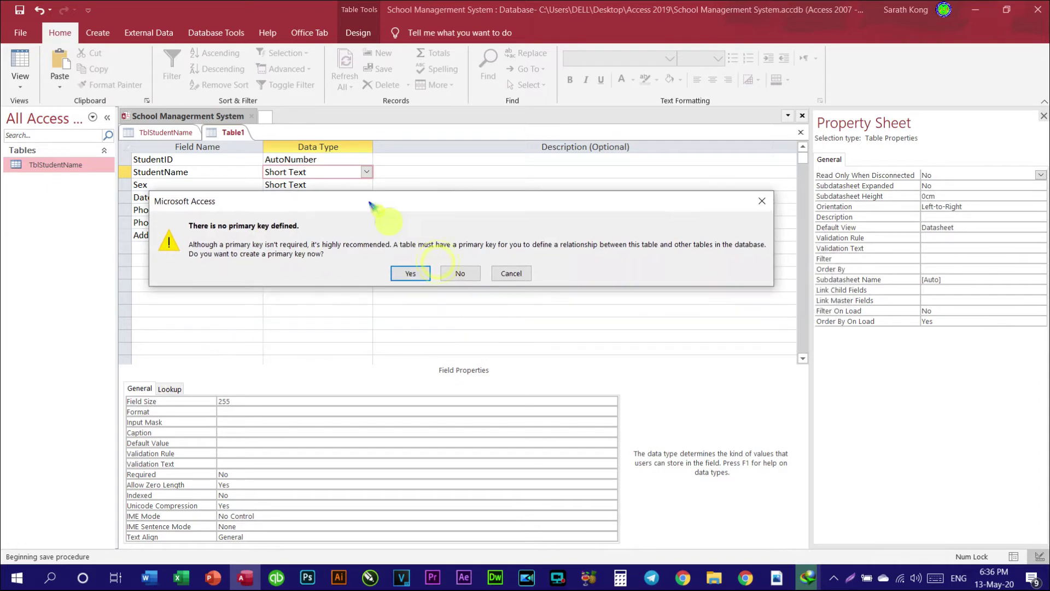
{"action": "left_click", "coordinate": [460, 271]}
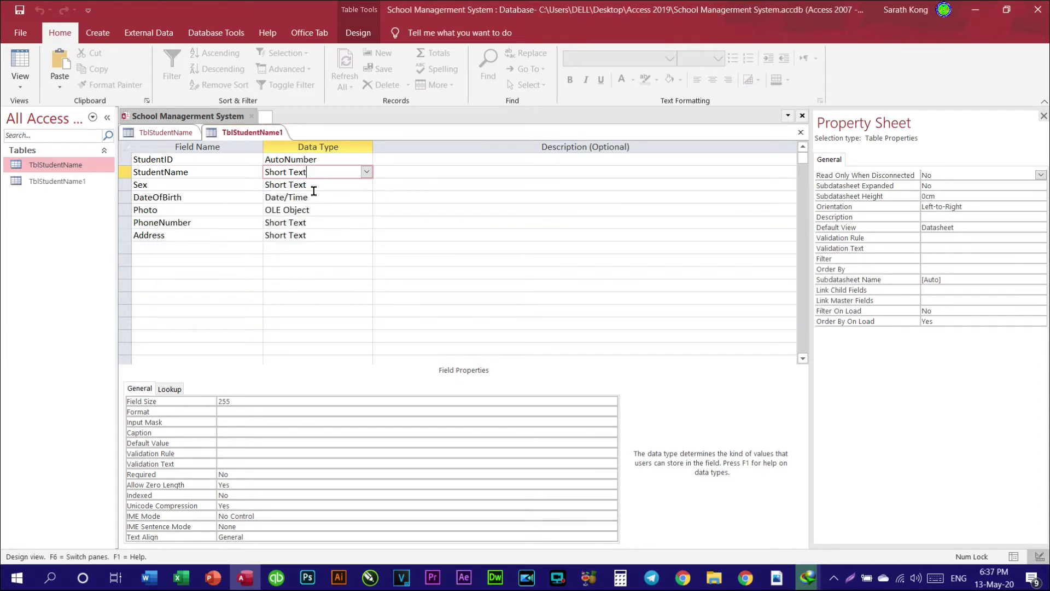
Compare the TblStudentName datasheet with the TblStudentName1 design by switching between their tabs.
{"action": "left_click", "coordinate": [328, 158]}
{"action": "left_click", "coordinate": [328, 172]}
{"action": "left_click", "coordinate": [70, 181]}
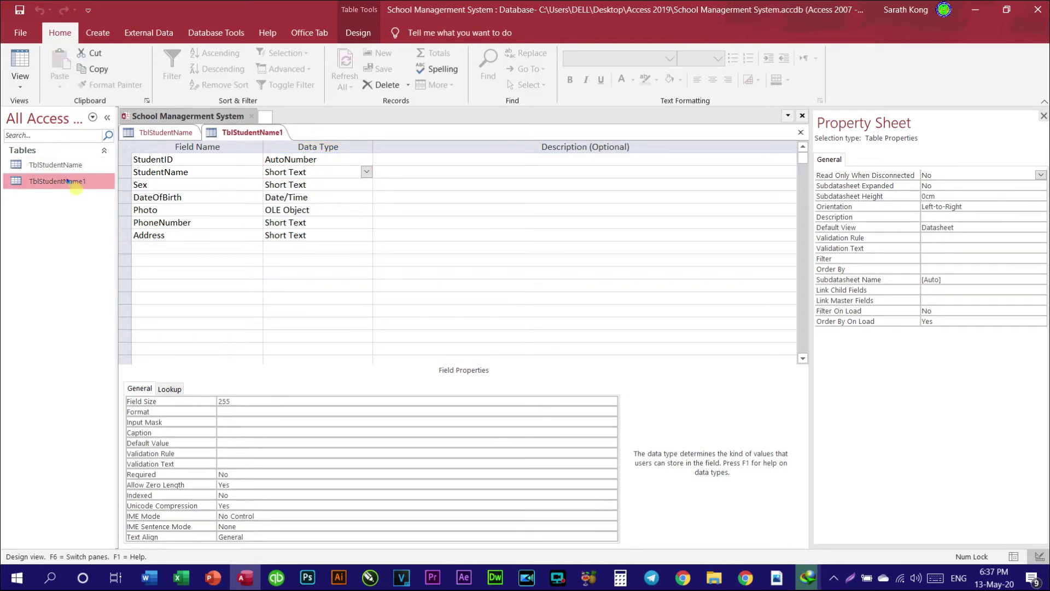
{"action": "left_click", "coordinate": [60, 165]}
{"action": "left_click", "coordinate": [165, 132]}
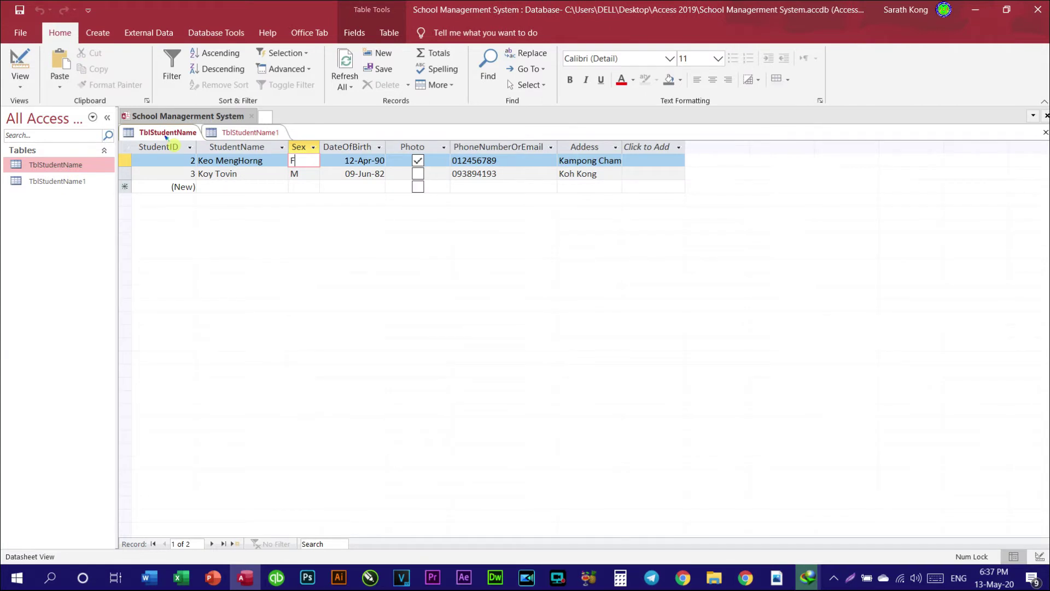
{"action": "left_click", "coordinate": [241, 132]}
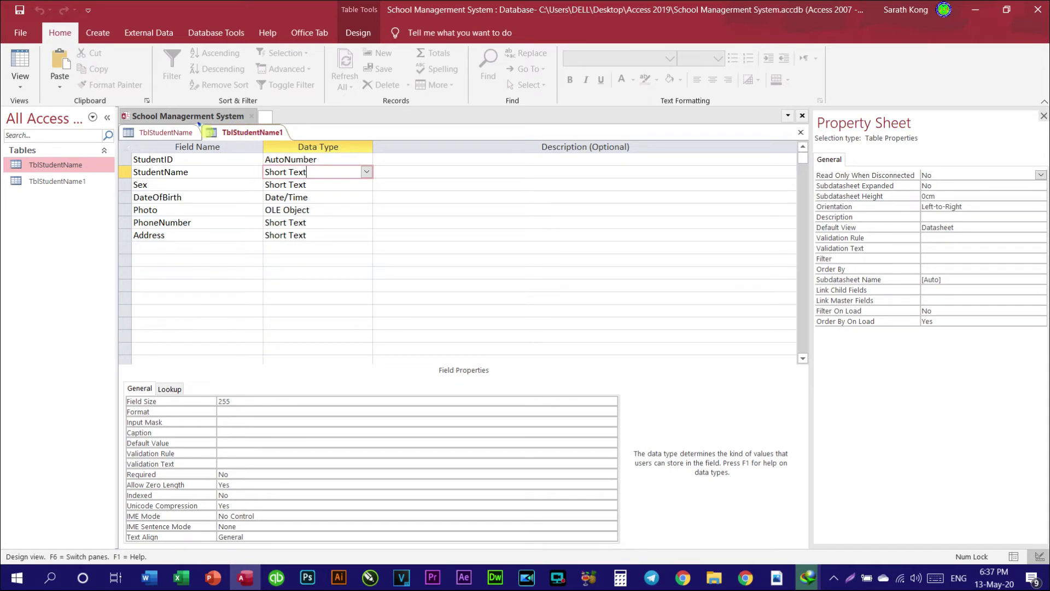
{"action": "left_click", "coordinate": [168, 133]}
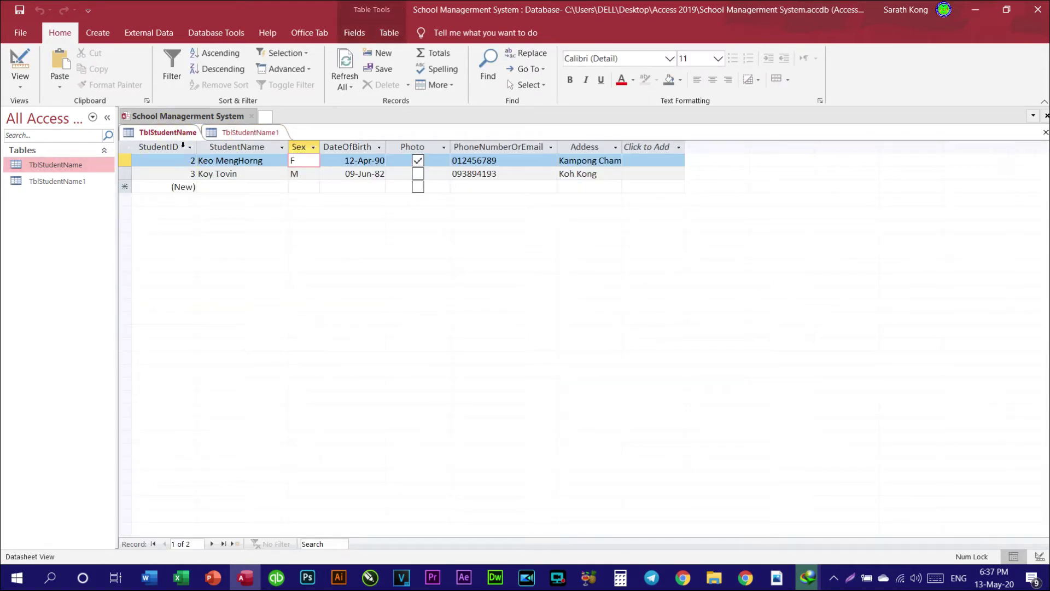
Close the TblStudentName datasheet, keeping its layout changes.
{"action": "right_click", "coordinate": [167, 132]}
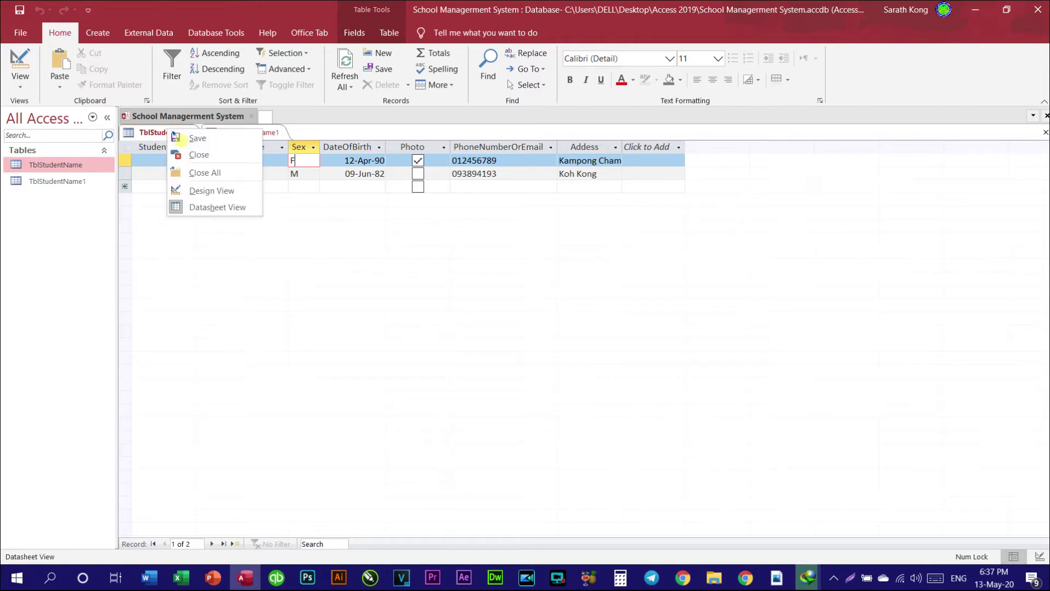
{"action": "left_click", "coordinate": [198, 155]}
{"action": "left_click", "coordinate": [481, 327]}
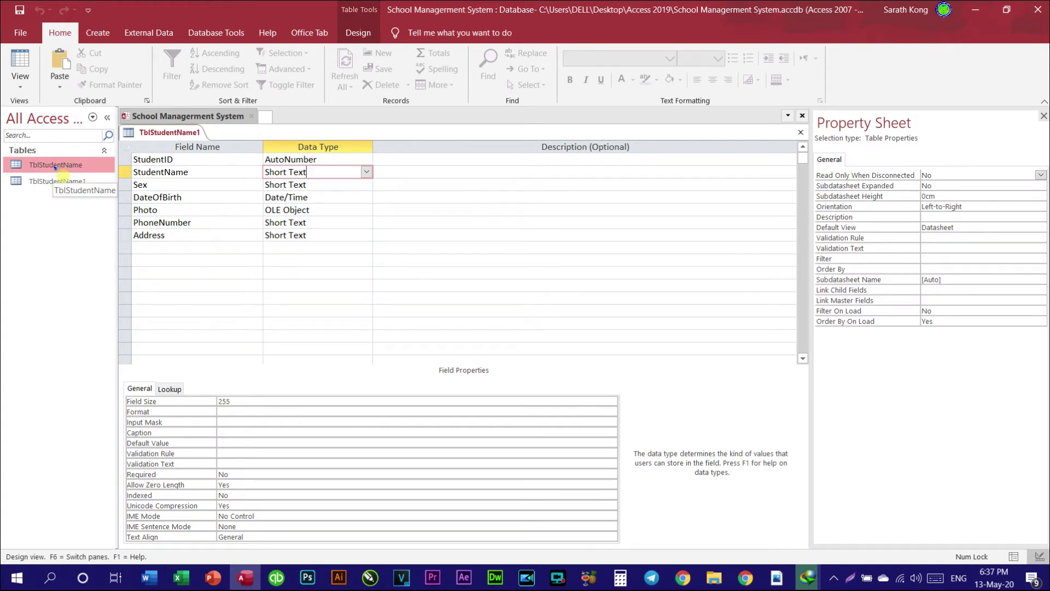
Delete the old TblStudentName table from the Navigation Pane.
{"action": "right_click", "coordinate": [55, 166]}
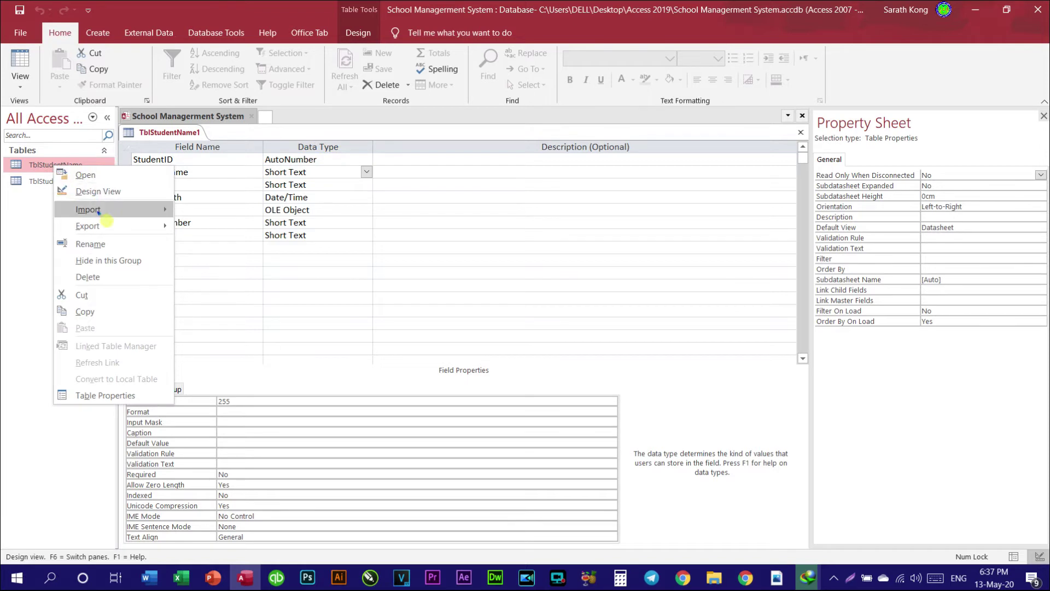
{"action": "left_click", "coordinate": [89, 277]}
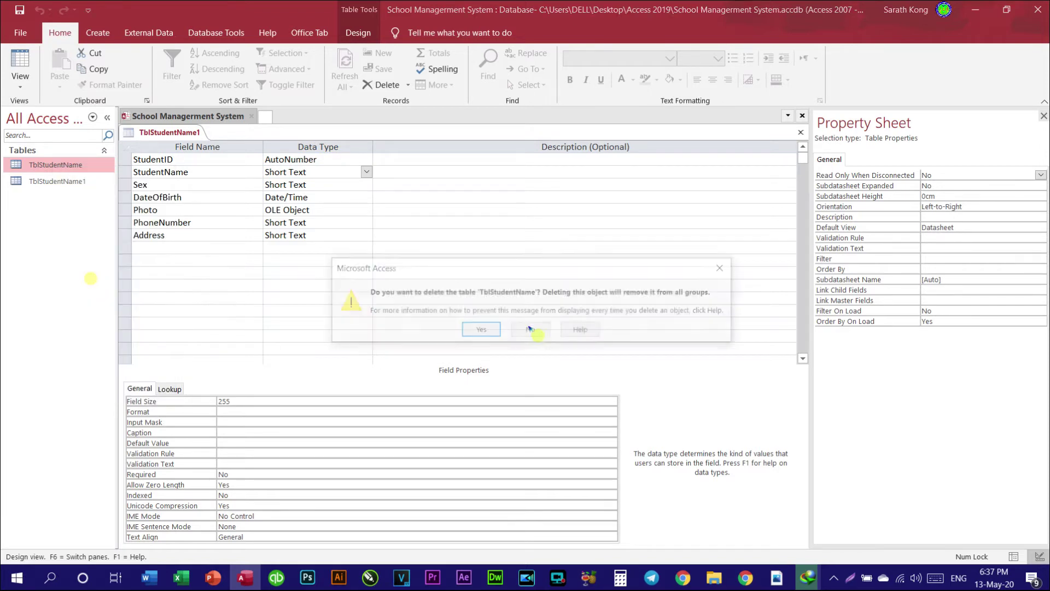
{"action": "left_click", "coordinate": [479, 330]}
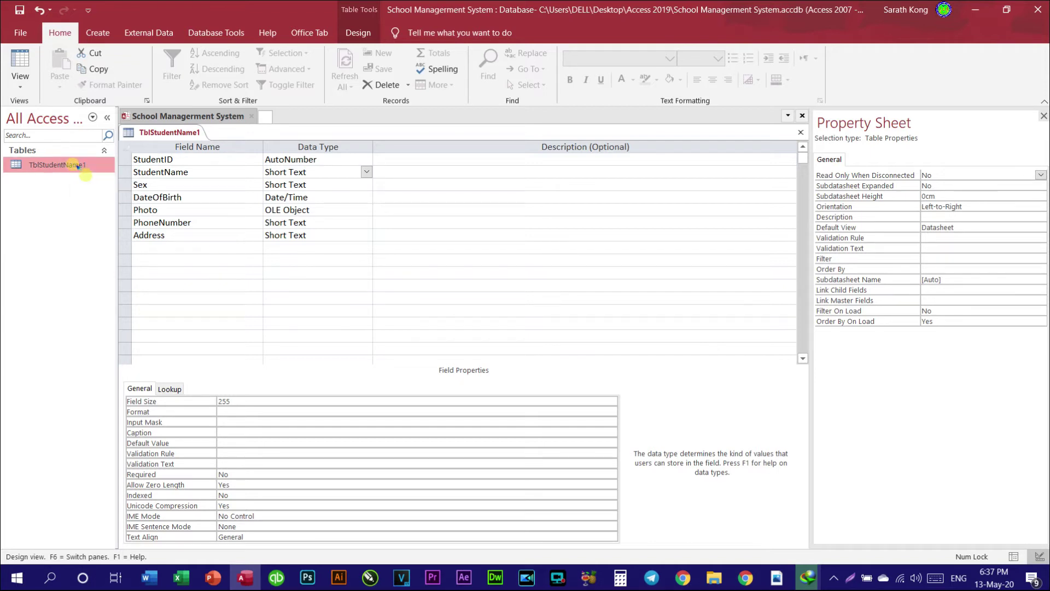
Save and close the TblStudentName1 design view.
{"action": "right_click", "coordinate": [181, 134]}
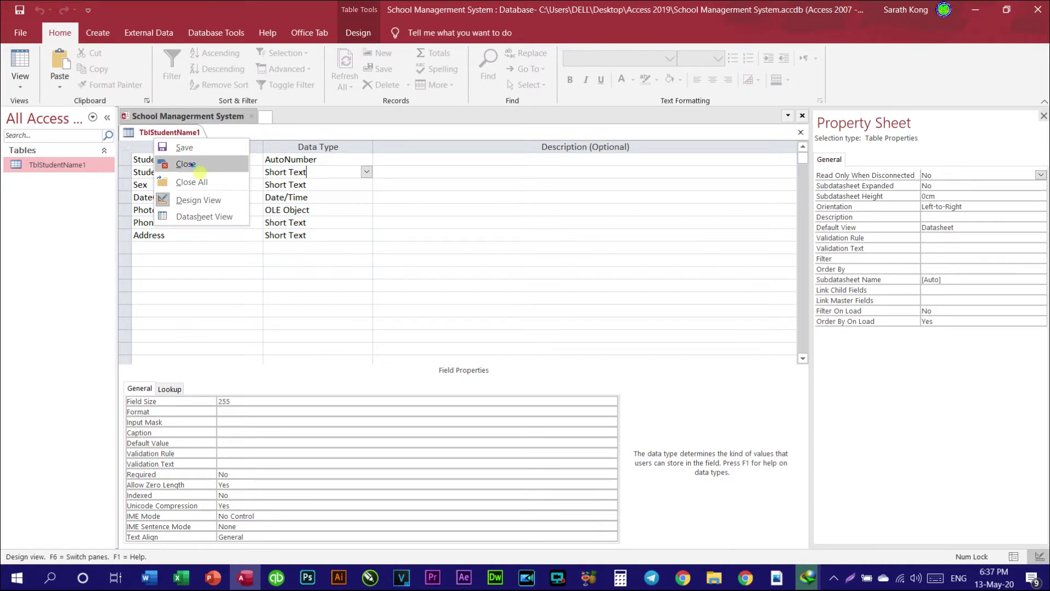
{"action": "left_click", "coordinate": [185, 148]}
{"action": "right_click", "coordinate": [167, 133]}
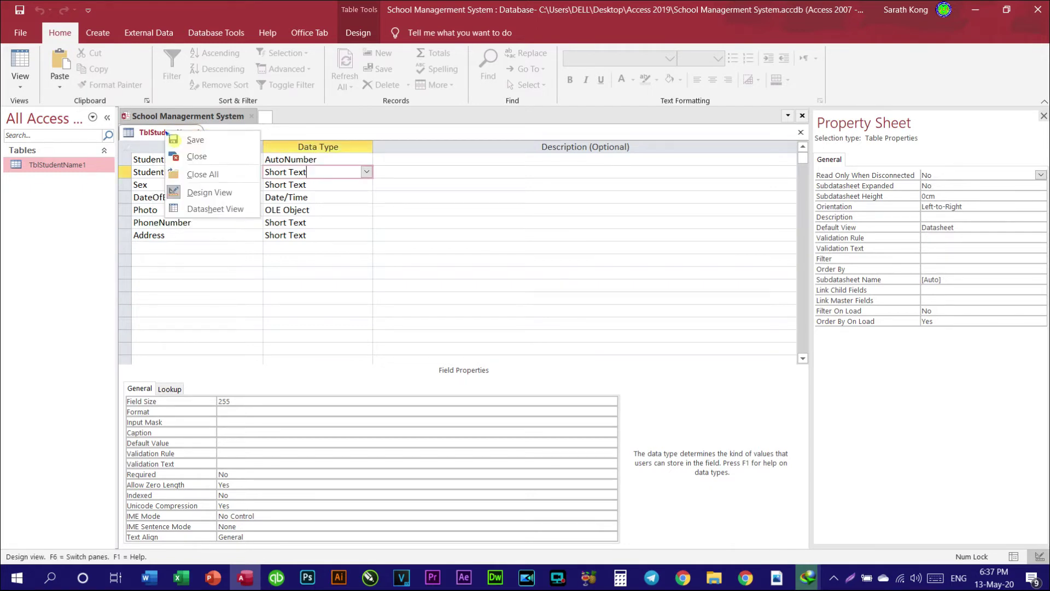
{"action": "left_click", "coordinate": [208, 159]}
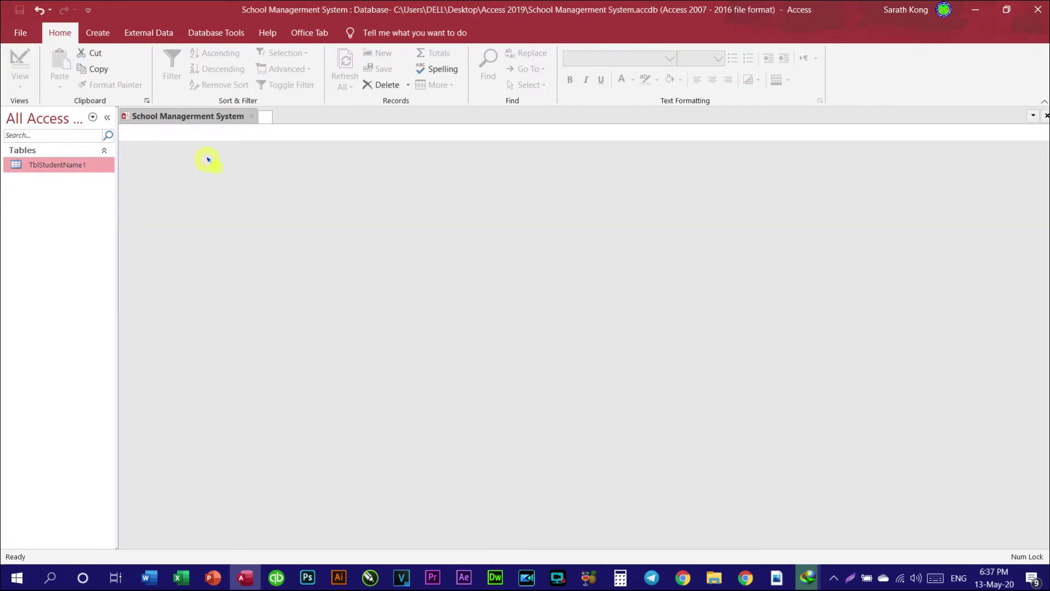
Rename TblStudentName1 to TblStudentName by removing the trailing 1.
{"action": "right_click", "coordinate": [74, 163]}
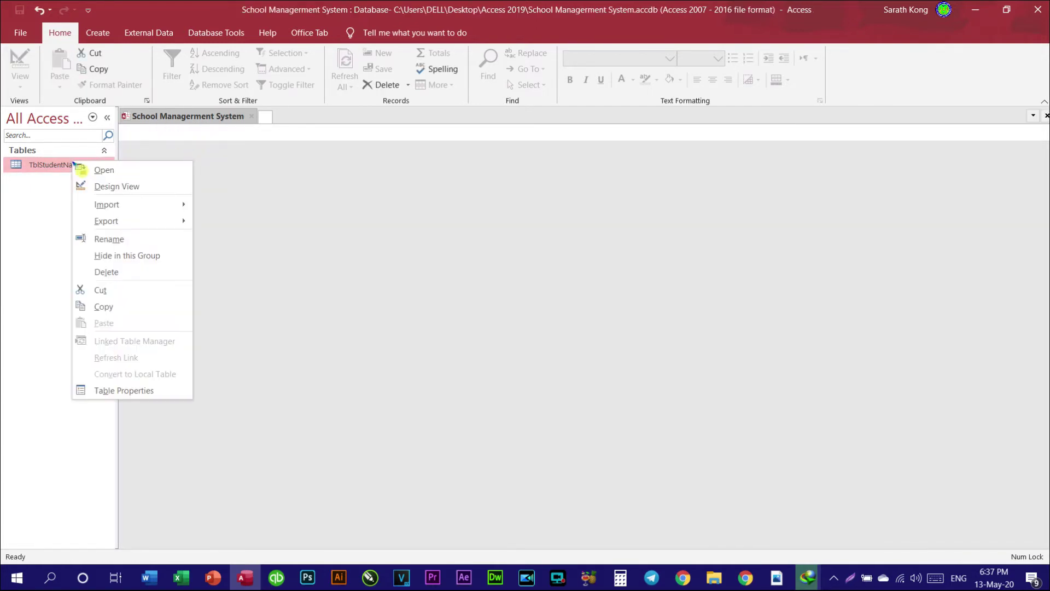
{"action": "left_click", "coordinate": [109, 239]}
{"action": "left_click", "coordinate": [88, 163]}
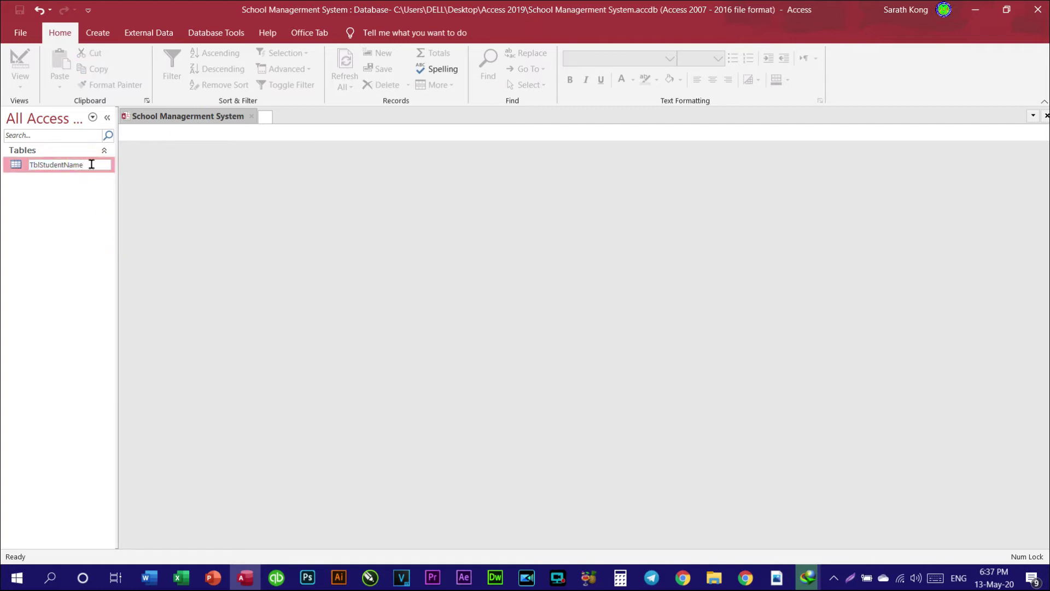
{"action": "left_click", "coordinate": [96, 181]}
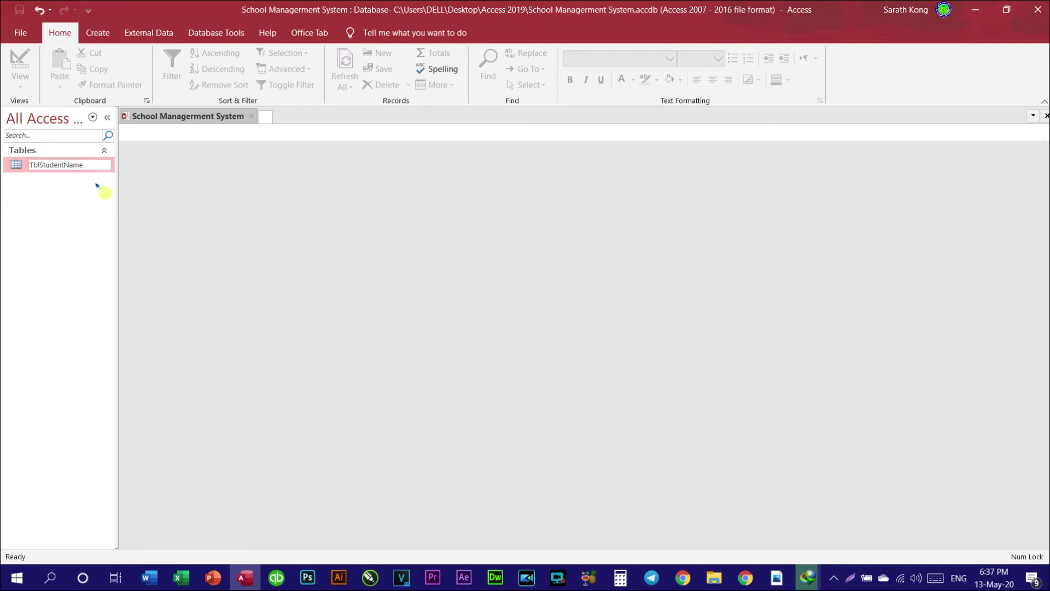
{"action": "left_click", "coordinate": [97, 186]}
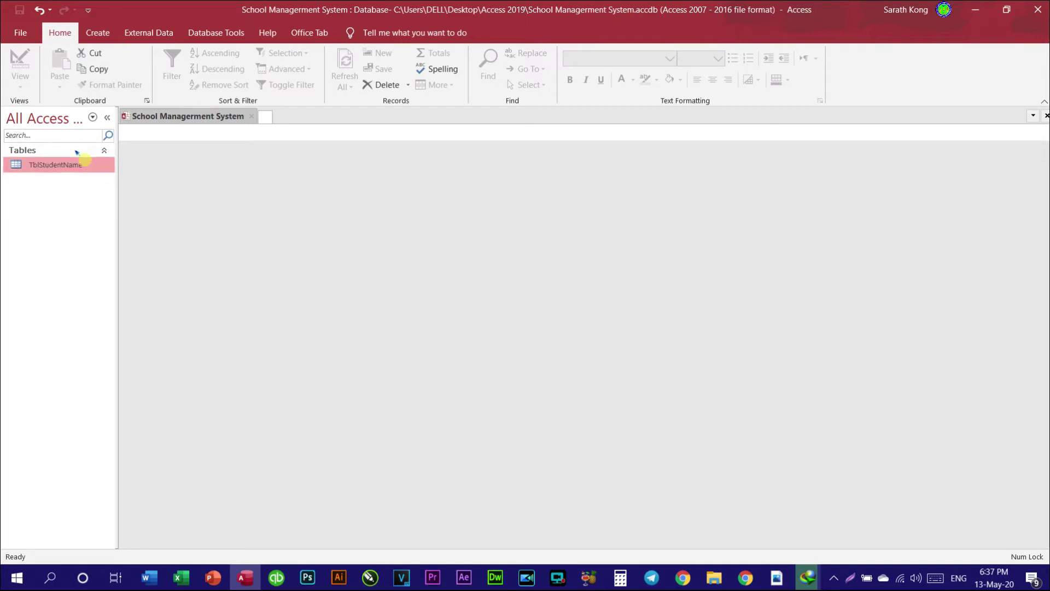
Open TblStudentName in Datasheet View and select the new row's StudentName and Sex cells.
{"action": "double_click", "coordinate": [27, 164]}
{"action": "left_click", "coordinate": [222, 161]}
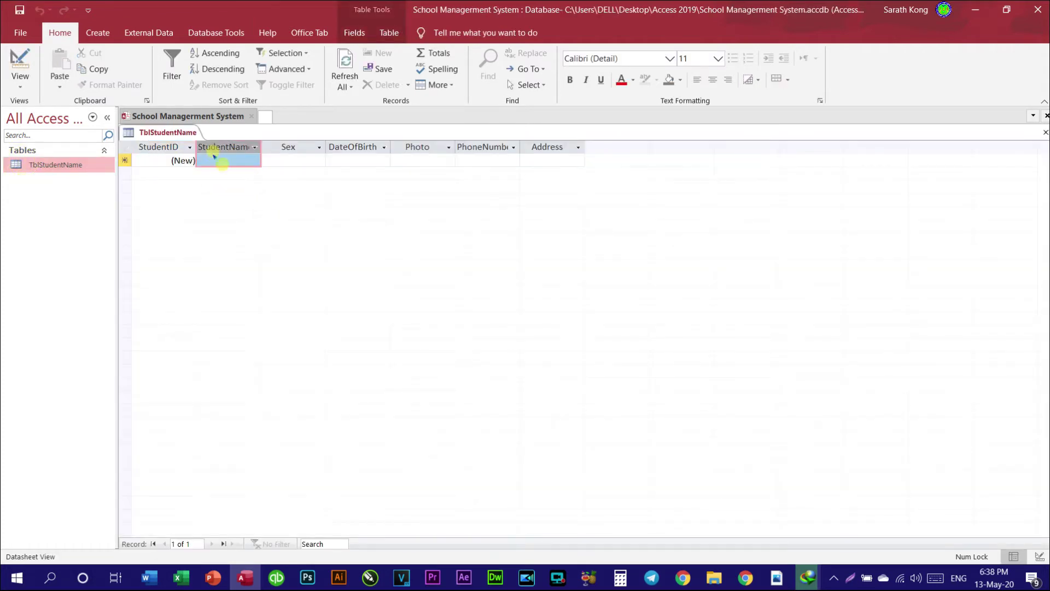
{"action": "left_click", "coordinate": [181, 160]}
{"action": "left_click", "coordinate": [219, 161]}
{"action": "left_click", "coordinate": [178, 160]}
{"action": "left_click", "coordinate": [217, 160]}
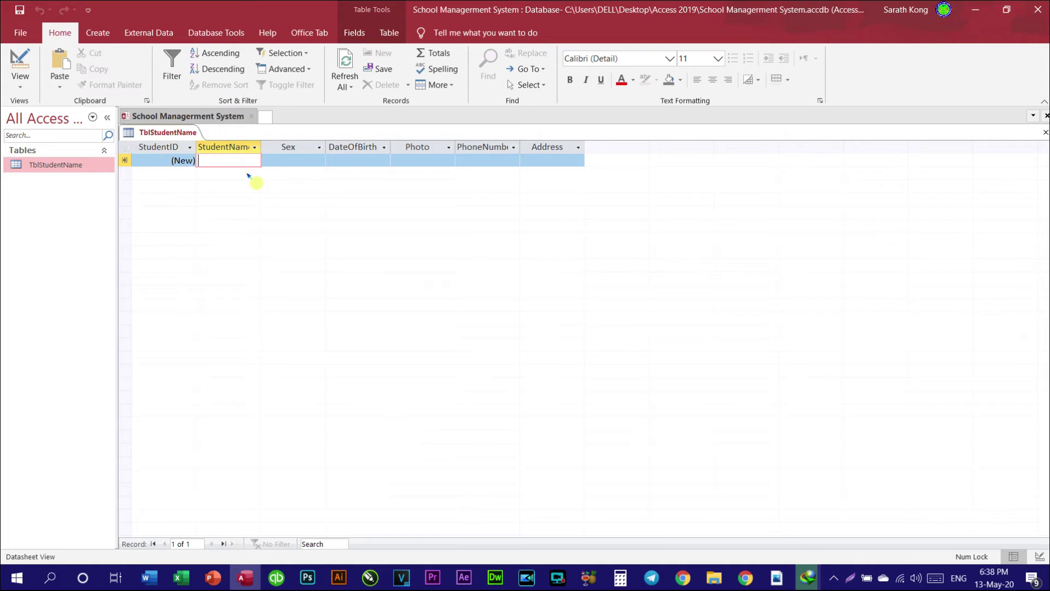
{"action": "left_click", "coordinate": [273, 160]}
{"action": "left_click", "coordinate": [243, 160]}
{"action": "left_click", "coordinate": [343, 162]}
{"action": "left_click", "coordinate": [300, 159]}
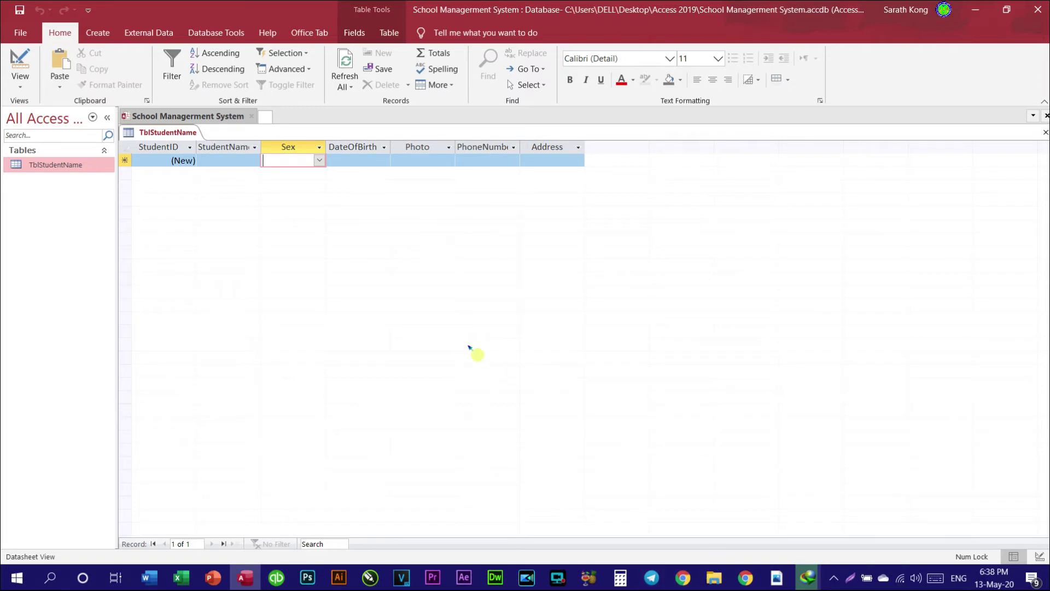
{"action": "left_click", "coordinate": [362, 160]}
{"action": "left_click", "coordinate": [240, 159]}
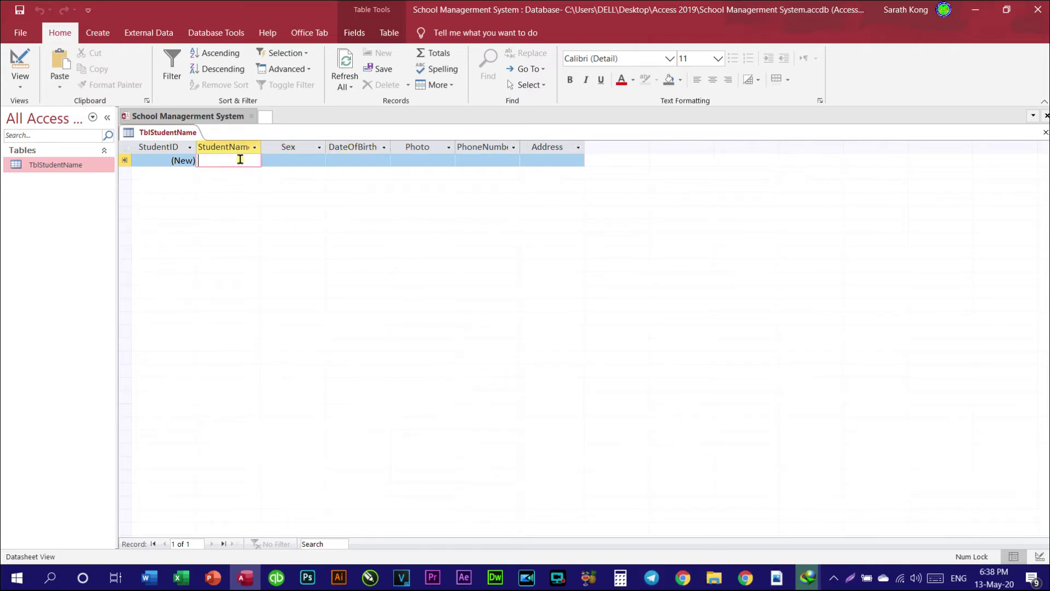
{"action": "left_click", "coordinate": [164, 161]}
{"action": "left_click", "coordinate": [210, 160]}
{"action": "left_click", "coordinate": [280, 160]}
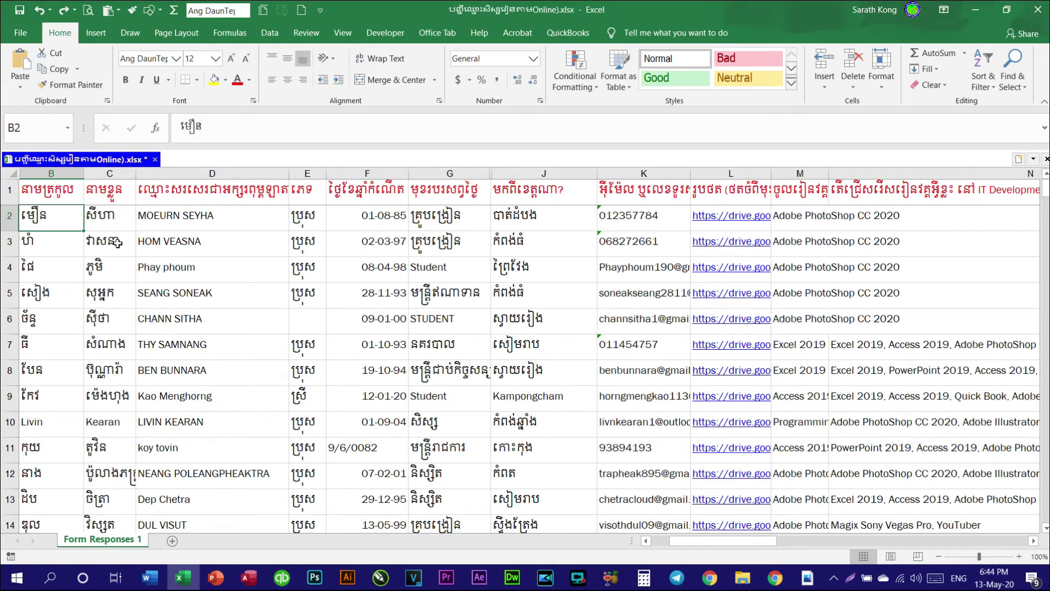
In the Excel student list, read the first student's name in D2 and sex in E2.
{"action": "left_click", "coordinate": [110, 216]}
{"action": "left_click", "coordinate": [47, 216]}
{"action": "left_click", "coordinate": [213, 216]}
{"action": "left_click", "coordinate": [317, 217]}
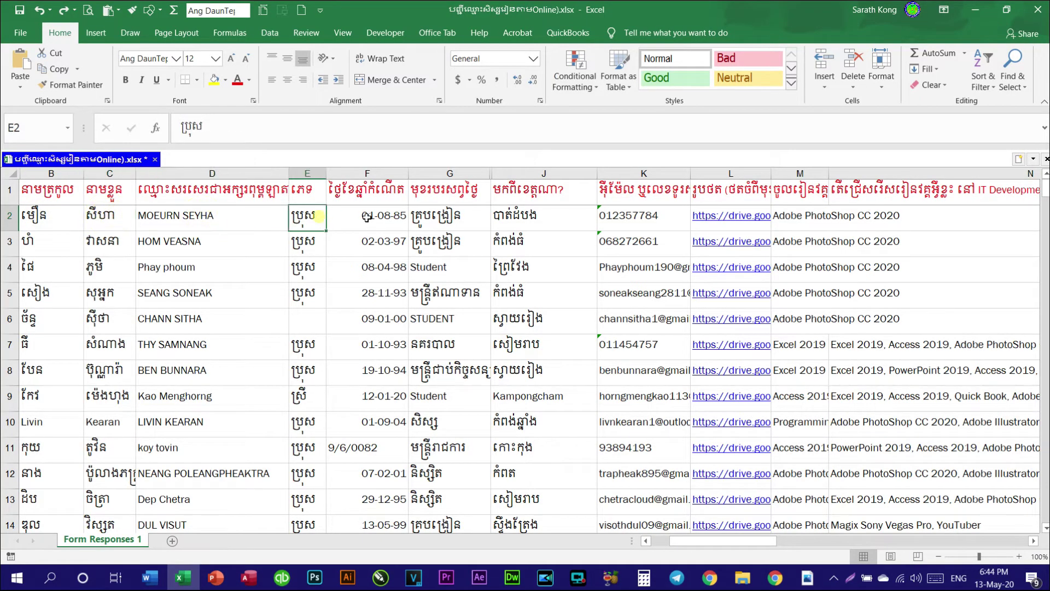
Enter Male as the first record's Sex value.
{"action": "left_click", "coordinate": [249, 577]}
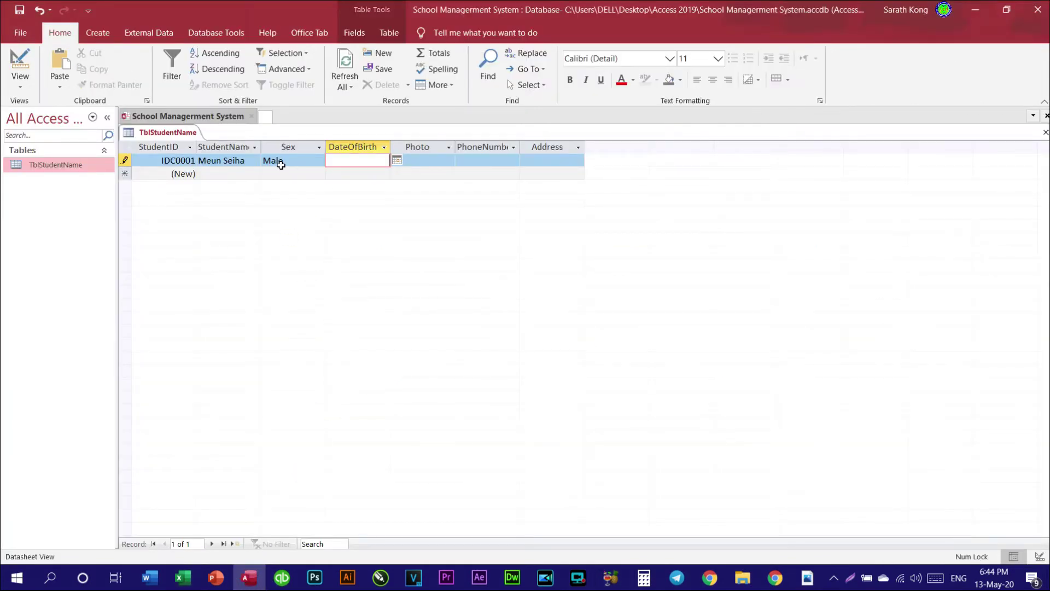
{"action": "left_click", "coordinate": [281, 165]}
{"action": "left_click", "coordinate": [227, 159]}
{"action": "key", "text": "Tab"}
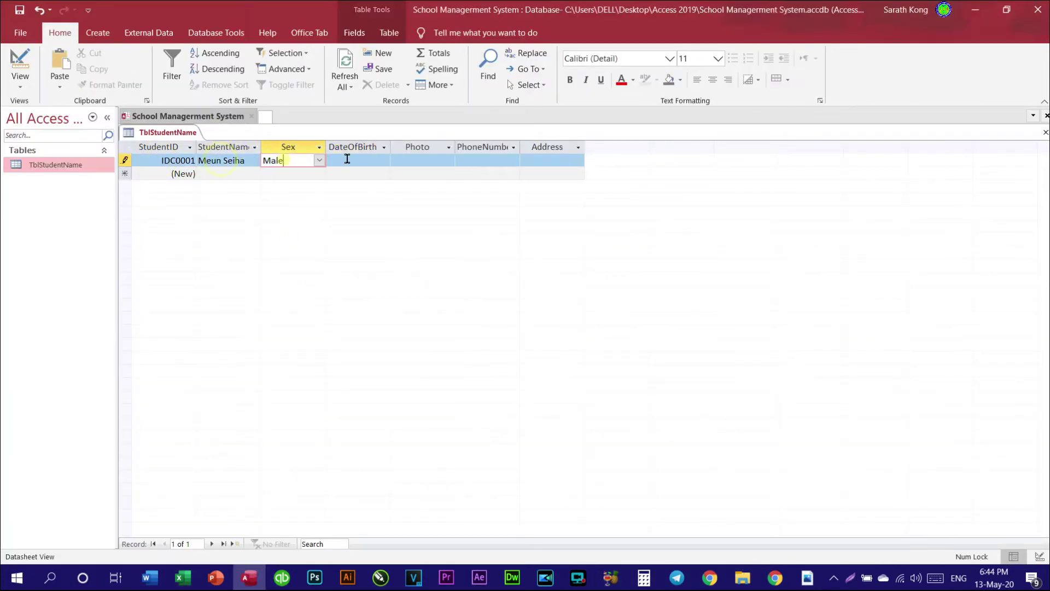
{"action": "left_click", "coordinate": [347, 159]}
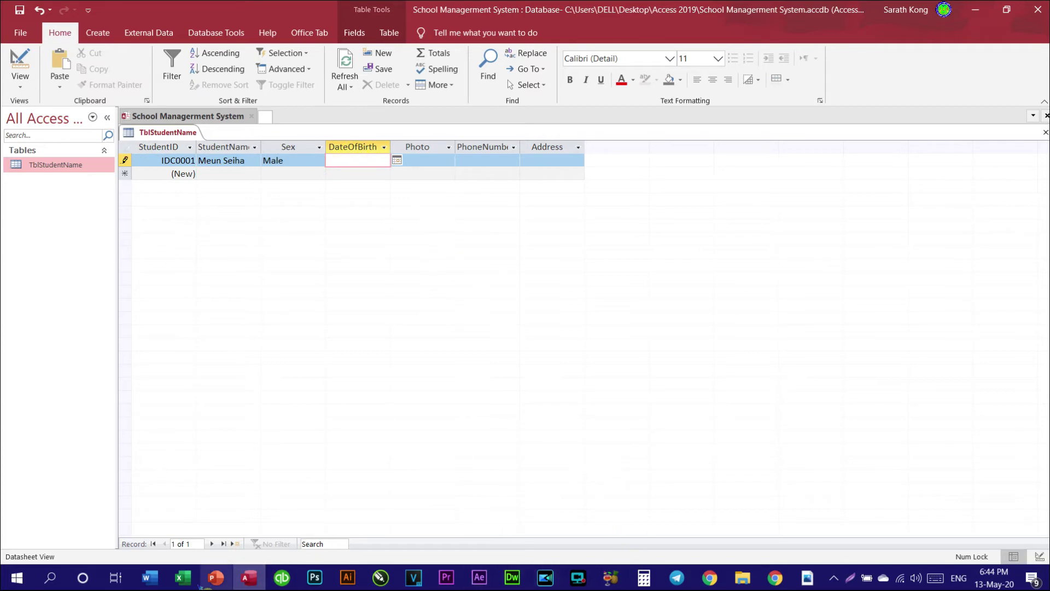
Check F2 in Excel and enter birth date 01-Aug-85 in DateOfBirth.
{"action": "left_click", "coordinate": [183, 577]}
{"action": "left_click", "coordinate": [202, 220]}
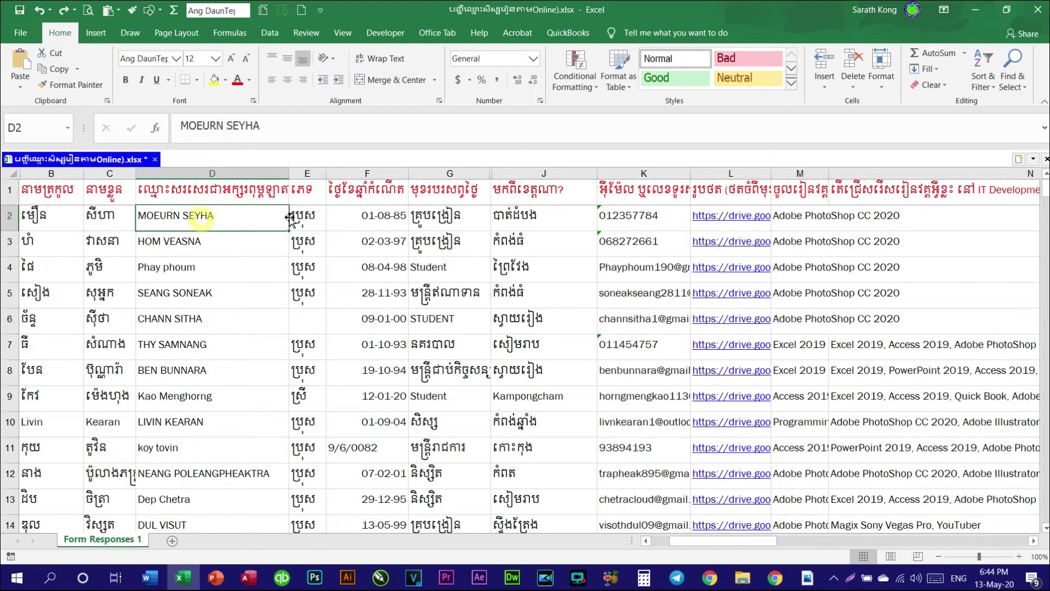
{"action": "left_click", "coordinate": [363, 218]}
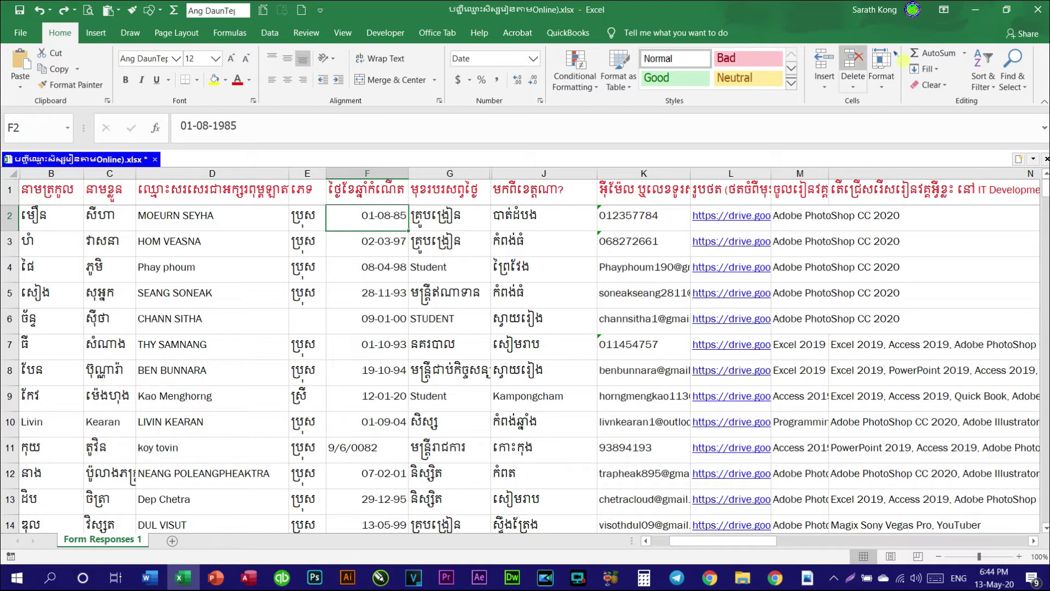
{"action": "left_click", "coordinate": [976, 16]}
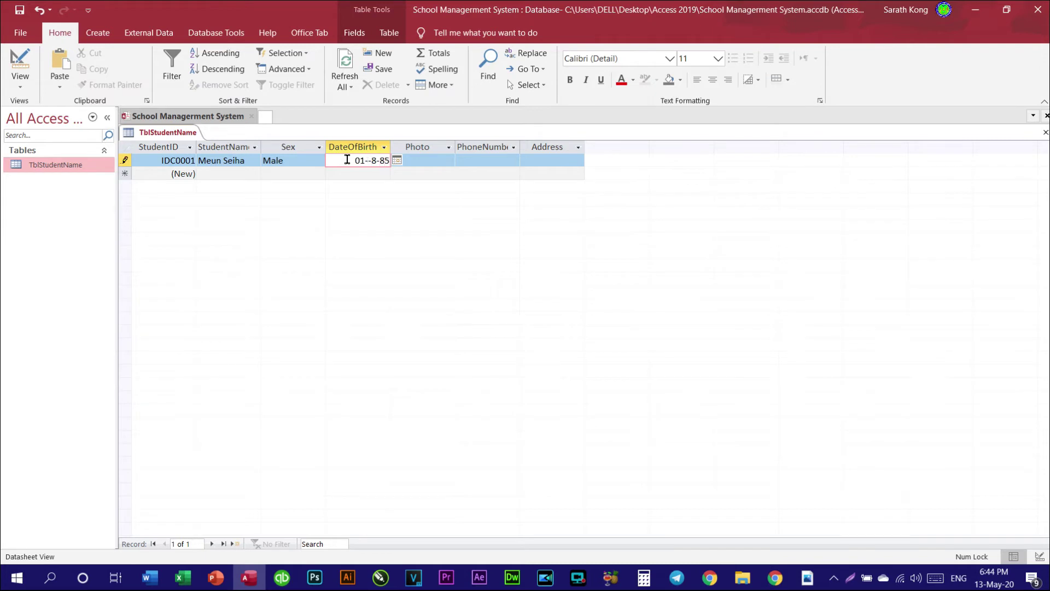
{"action": "type", "text": "8"}
{"action": "key", "text": "Tab"}
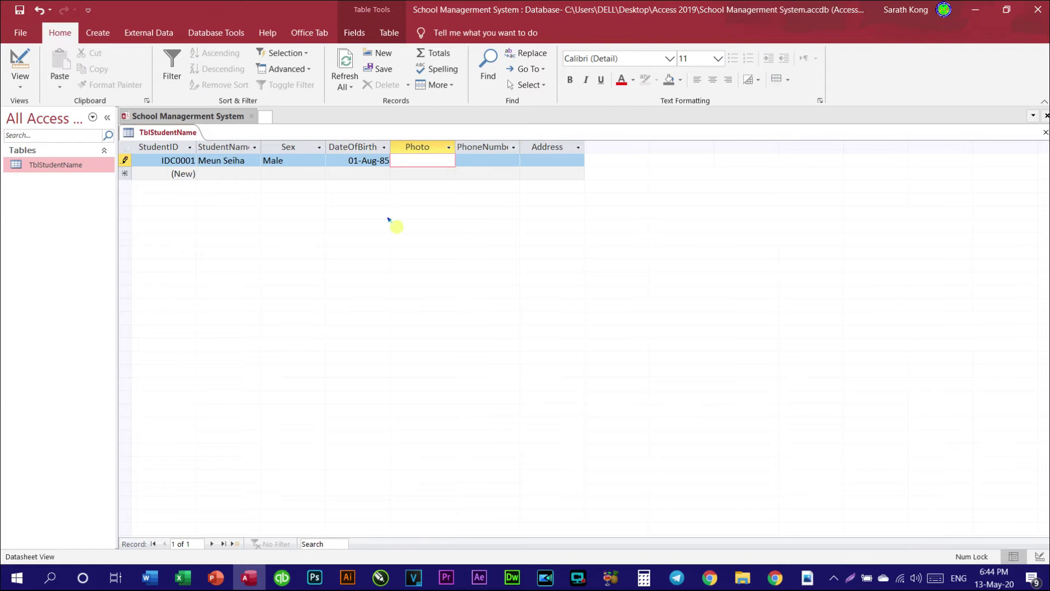
{"action": "left_click", "coordinate": [364, 160]}
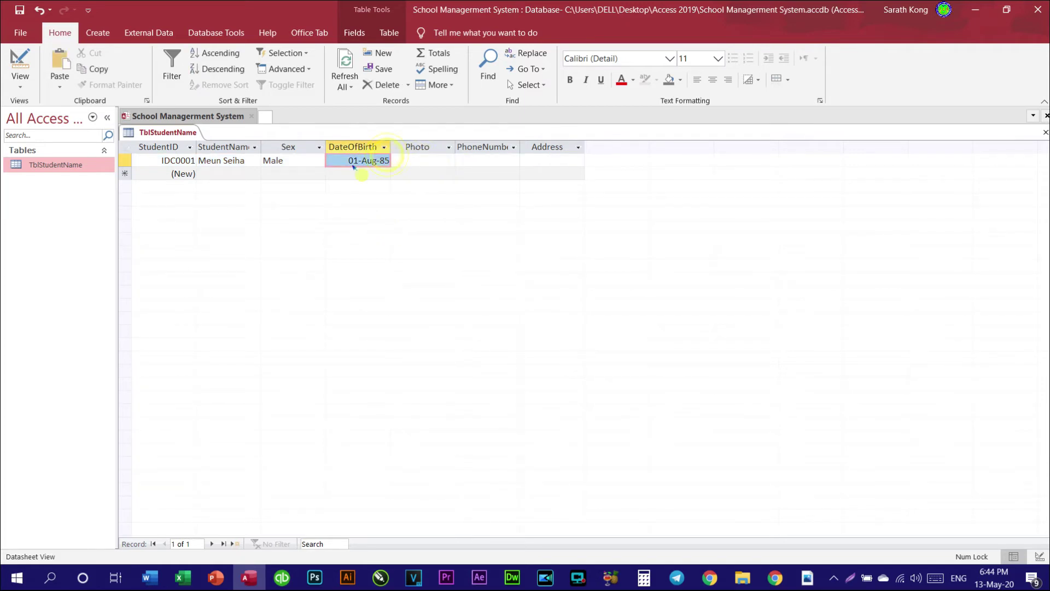
Insert a new Bitmap Image object into the first record's Photo cell.
{"action": "left_click", "coordinate": [364, 160]}
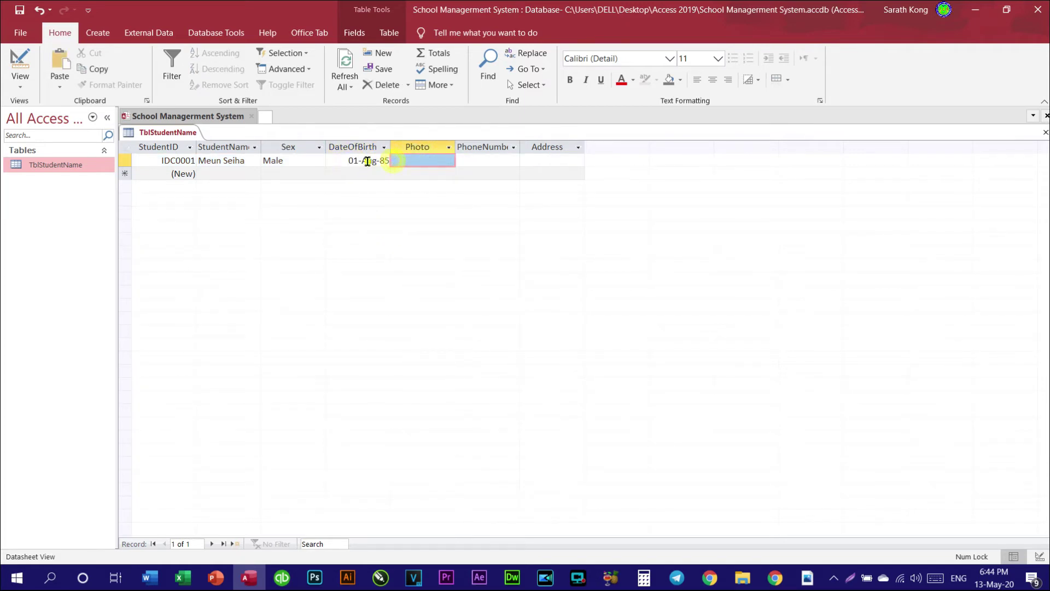
{"action": "left_click", "coordinate": [431, 166]}
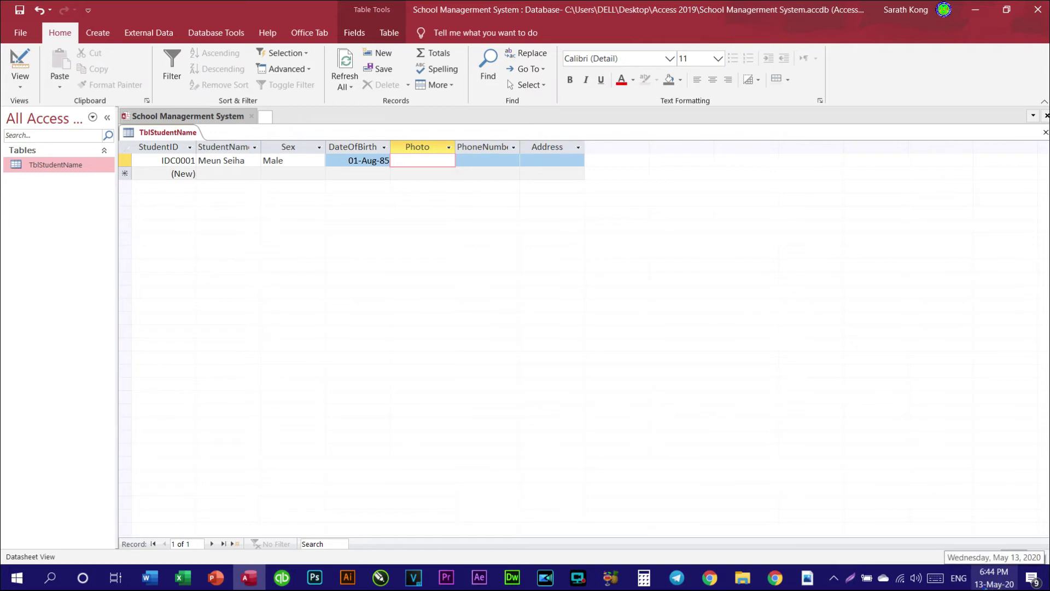
{"action": "left_click", "coordinate": [421, 147]}
{"action": "left_click", "coordinate": [435, 160]}
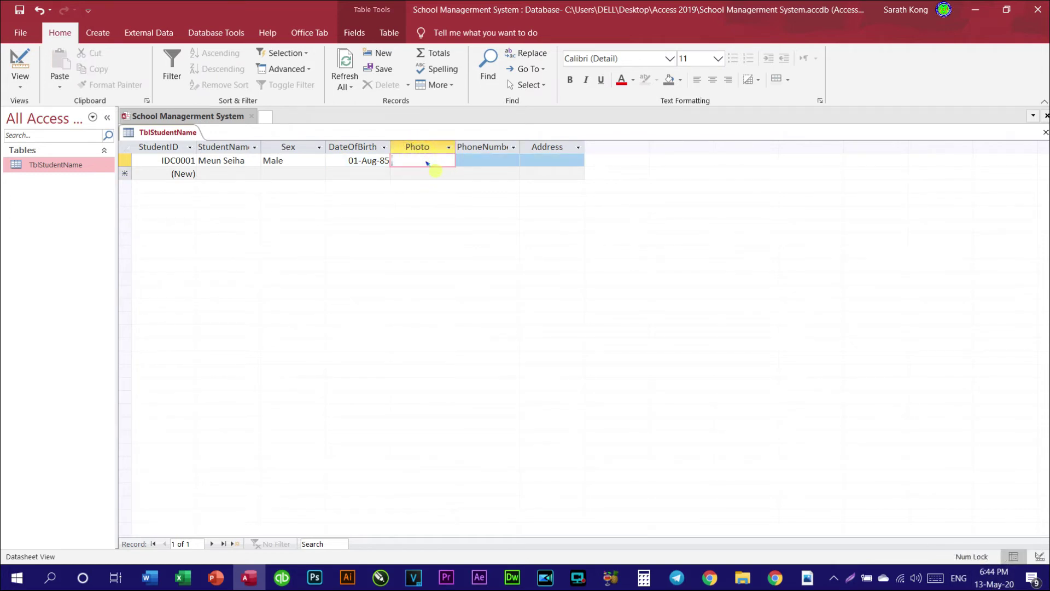
{"action": "right_click", "coordinate": [427, 163]}
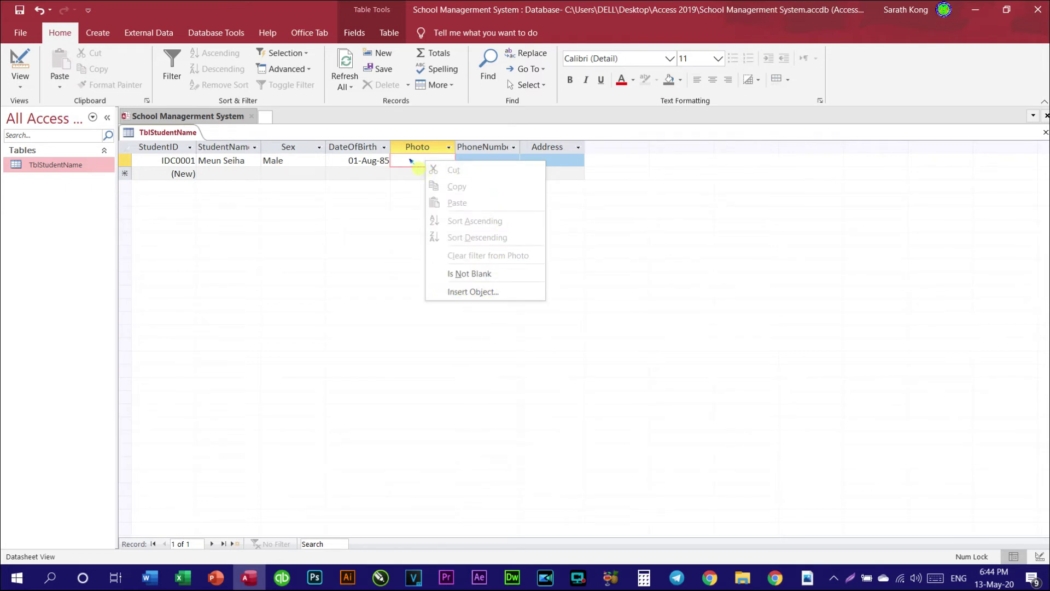
{"action": "left_click", "coordinate": [403, 160]}
{"action": "right_click", "coordinate": [426, 159]}
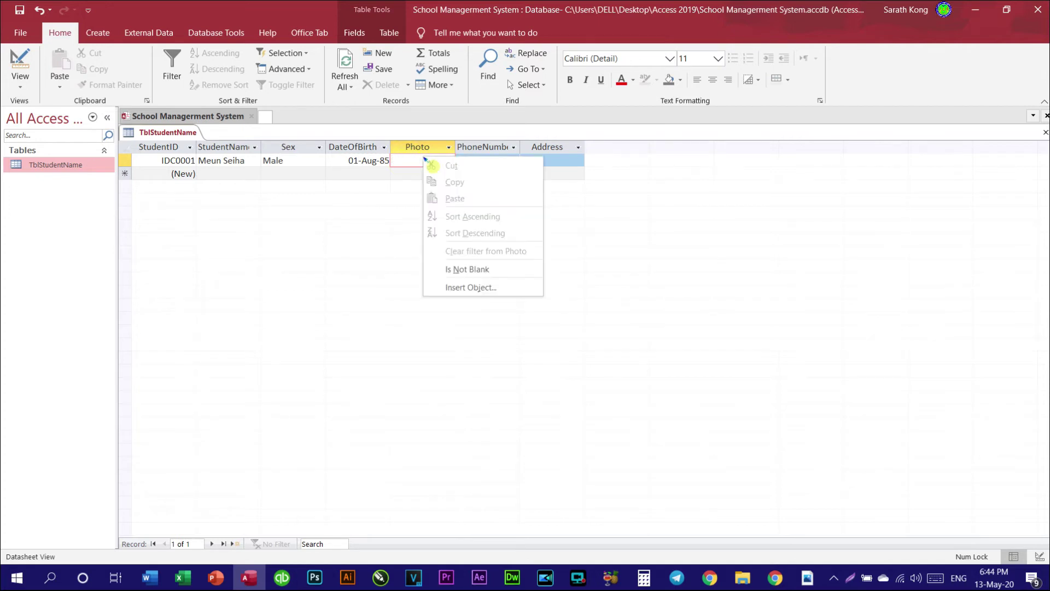
{"action": "left_click", "coordinate": [479, 288]}
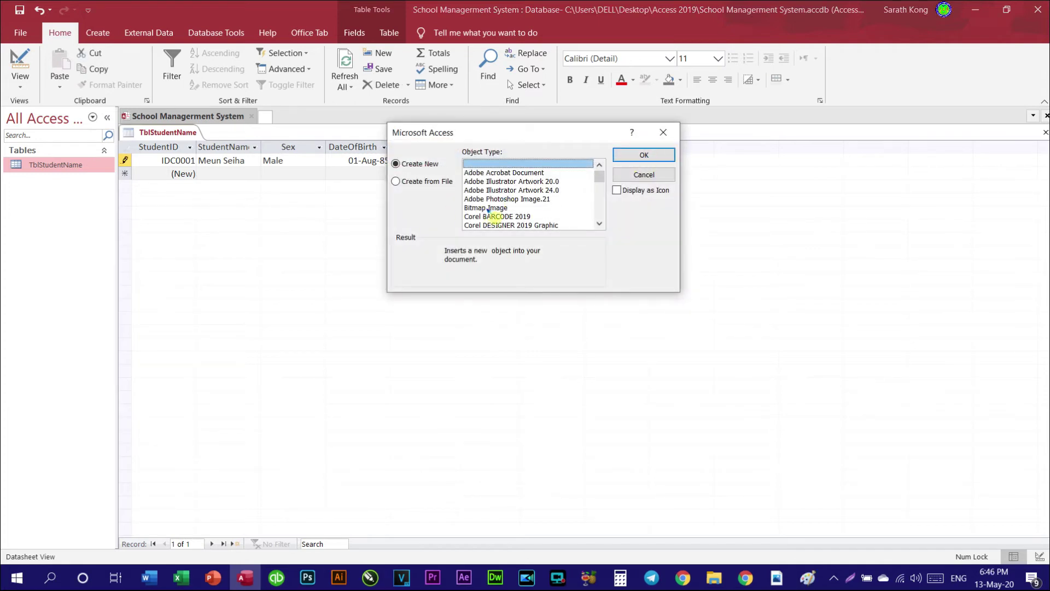
{"action": "left_click", "coordinate": [491, 209]}
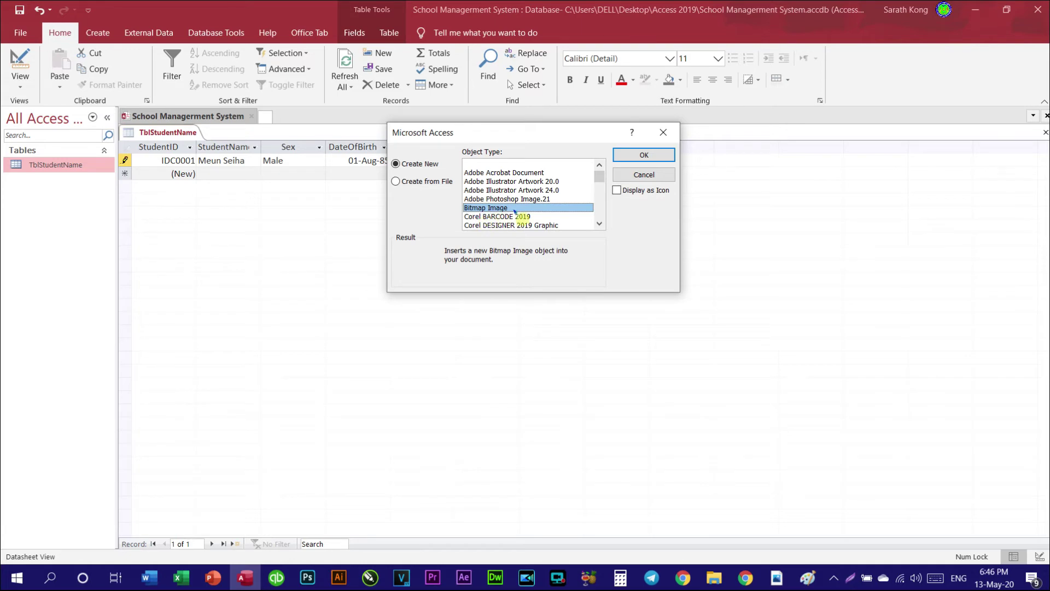
{"action": "left_click", "coordinate": [662, 154]}
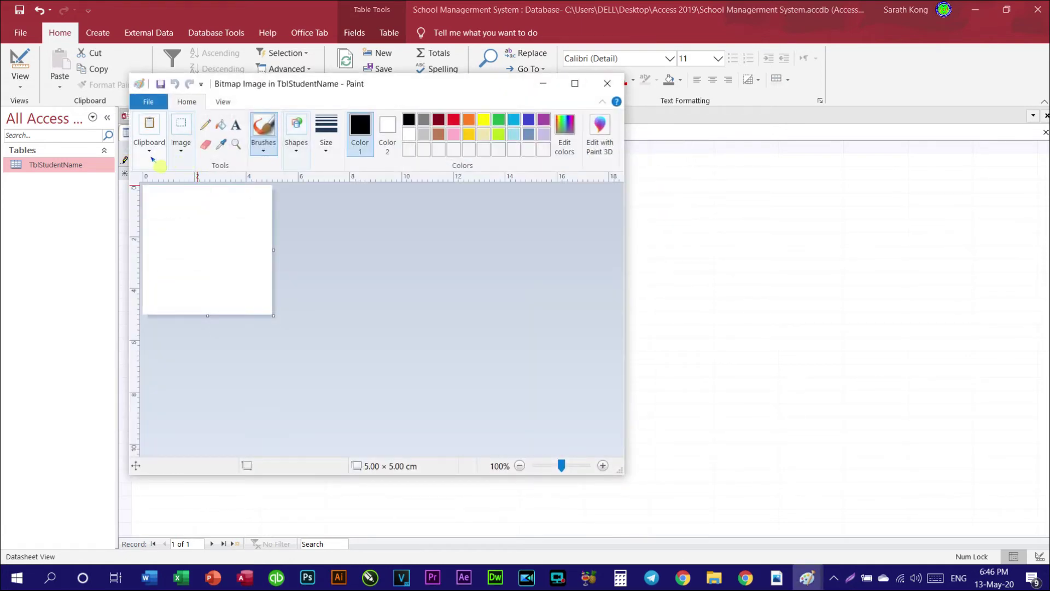
Maximize Paint and choose Paste from to import an image file.
{"action": "left_click", "coordinate": [153, 159]}
{"action": "left_click", "coordinate": [182, 158]}
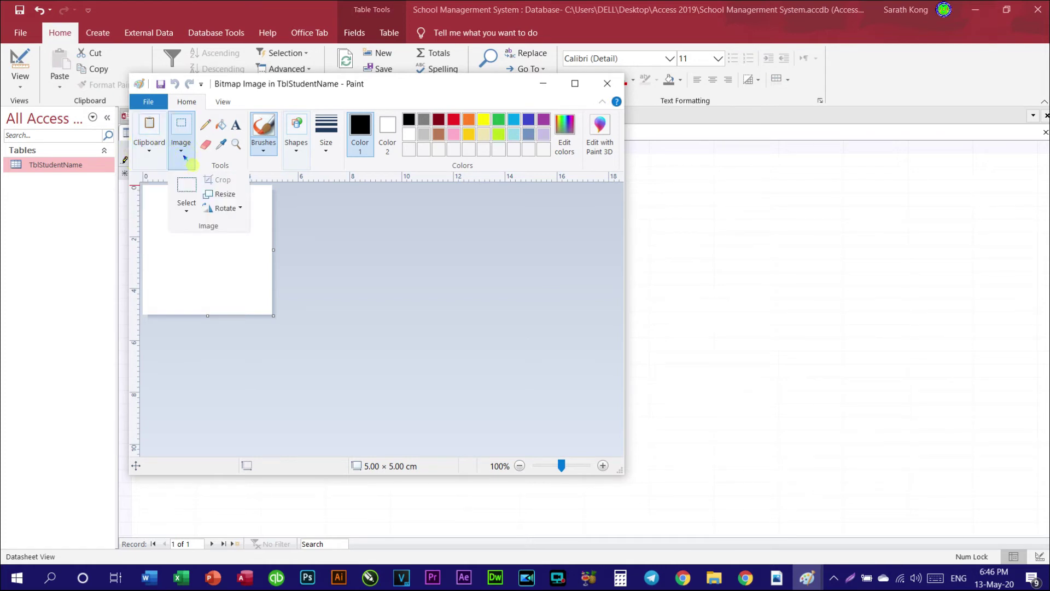
{"action": "left_click", "coordinate": [150, 149]}
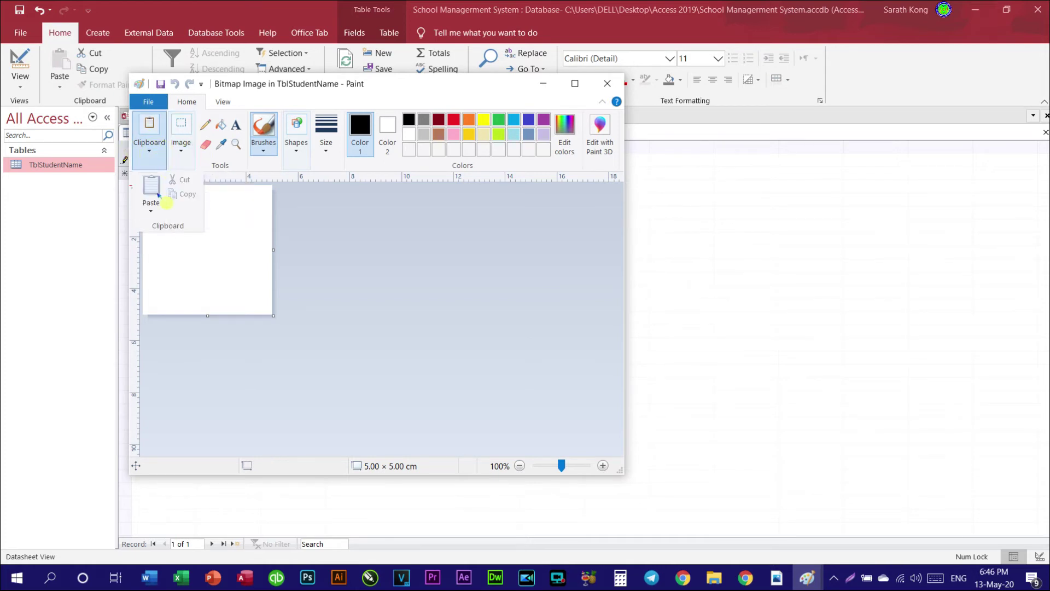
{"action": "left_click", "coordinate": [151, 211]}
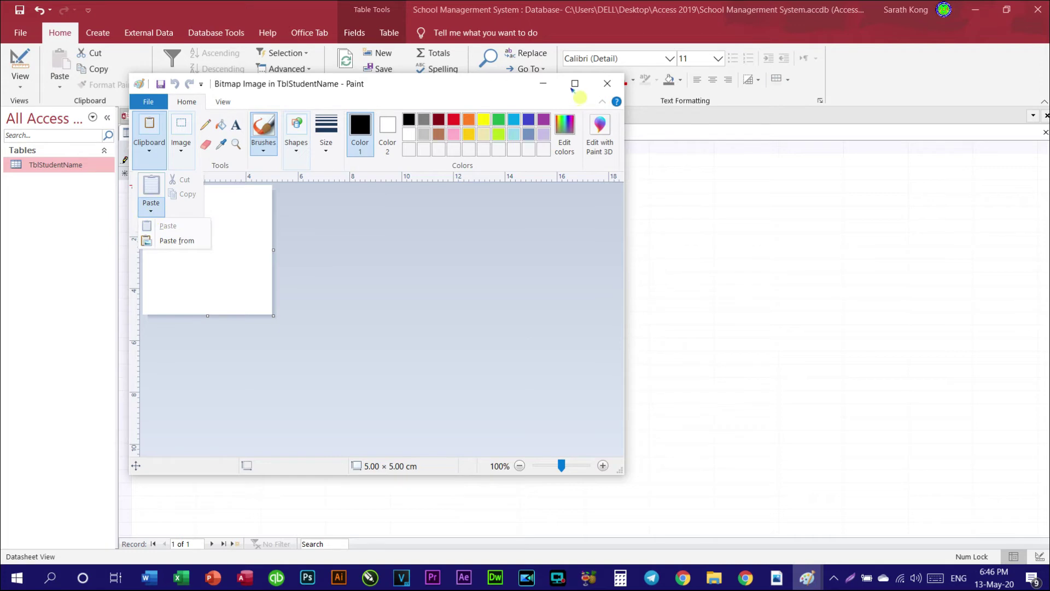
{"action": "left_click", "coordinate": [574, 83]}
{"action": "left_click", "coordinate": [17, 72]}
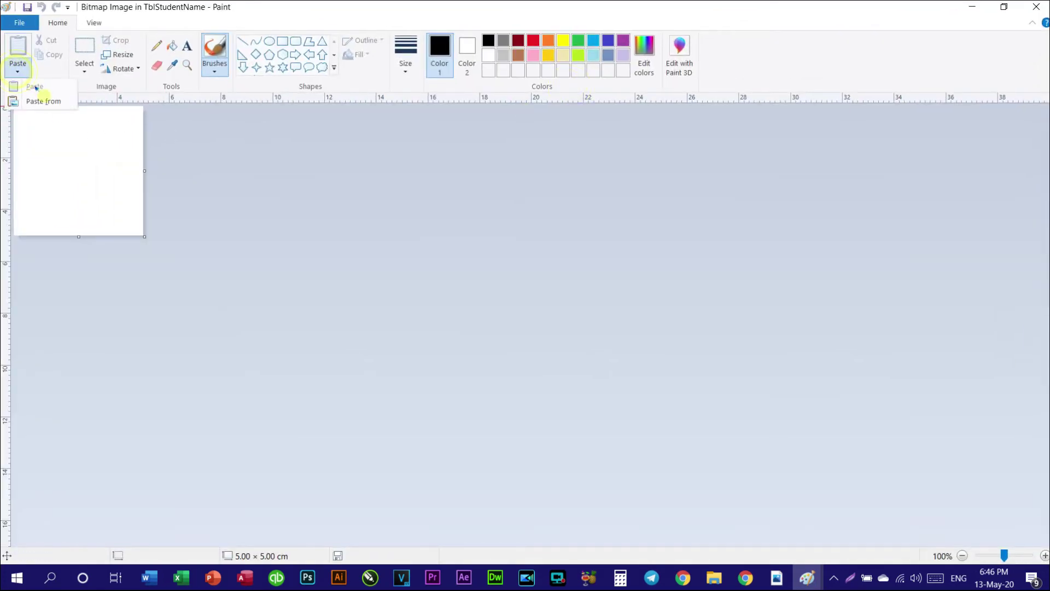
{"action": "left_click", "coordinate": [45, 101]}
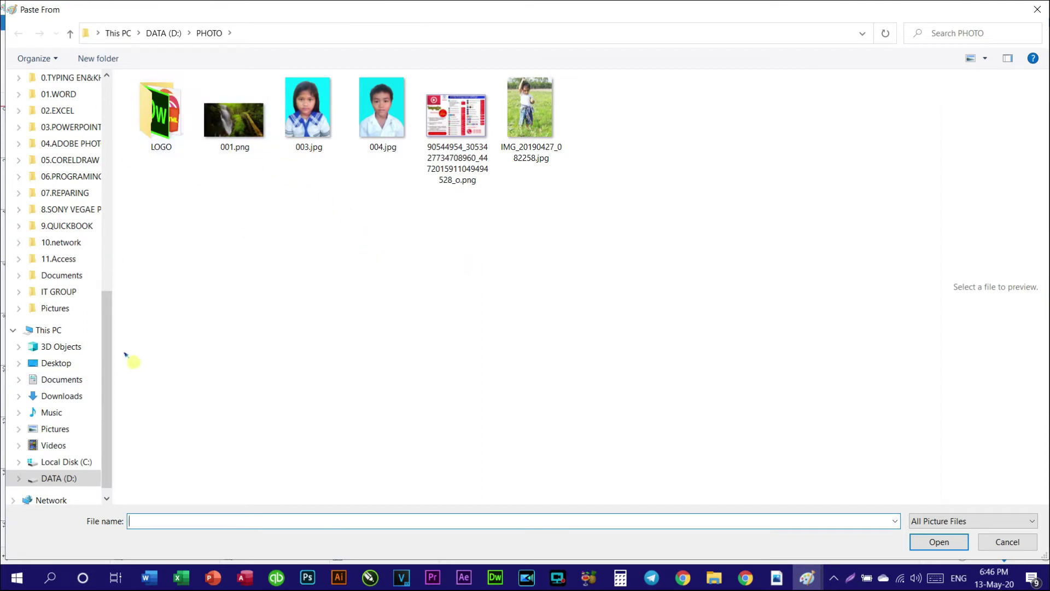
Paste a portrait from D:\OFFICE OF POHNEAKRAEK\Name Card's portrait subfolder, then close Paint.
{"action": "left_click", "coordinate": [59, 478]}
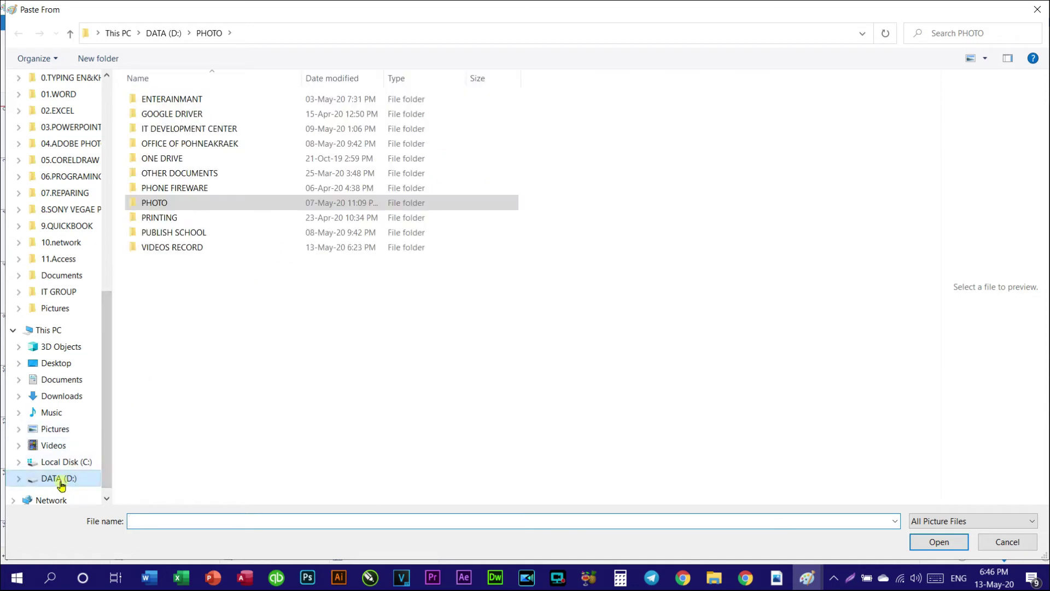
{"action": "double_click", "coordinate": [208, 144]}
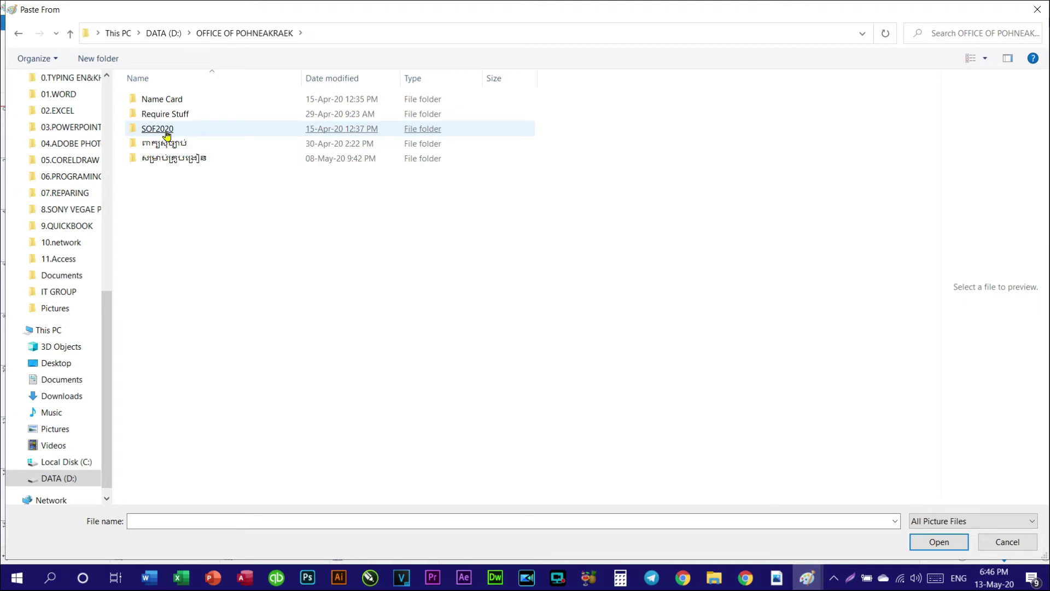
{"action": "double_click", "coordinate": [178, 101]}
{"action": "double_click", "coordinate": [162, 123]}
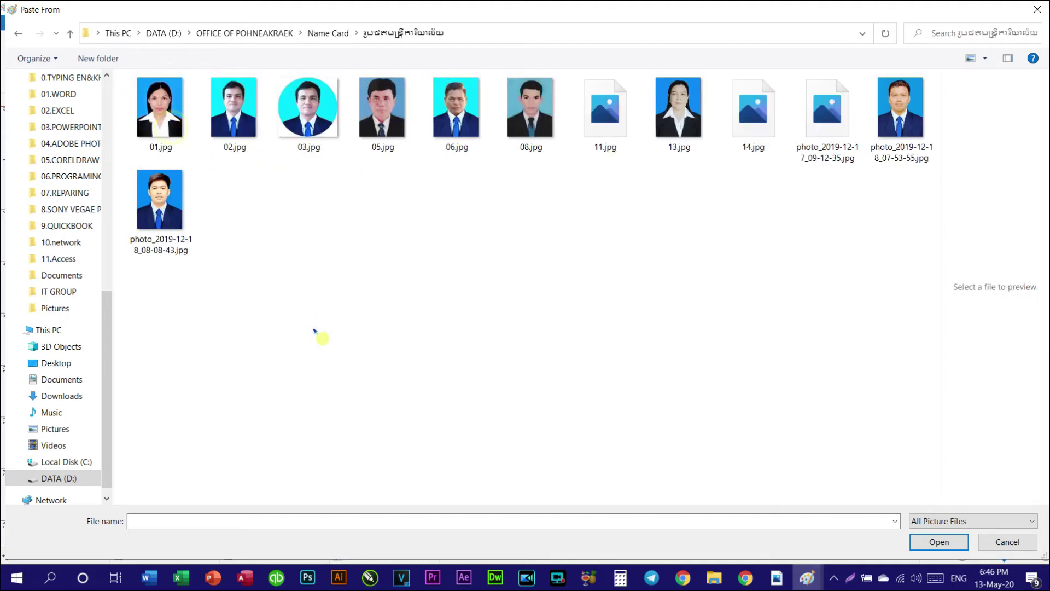
{"action": "double_click", "coordinate": [827, 109]}
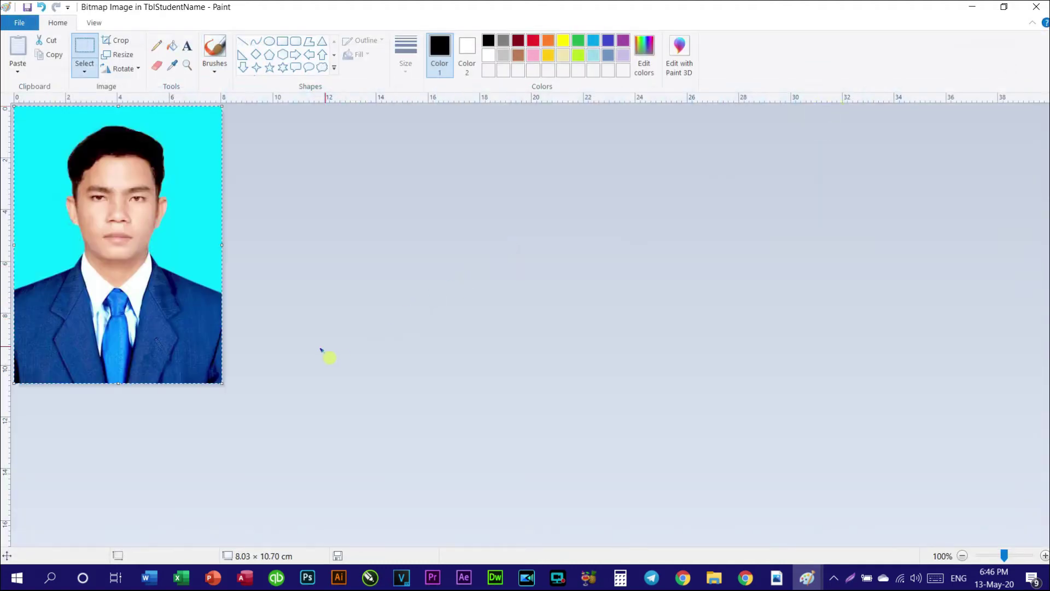
{"action": "left_click", "coordinate": [1037, 7]}
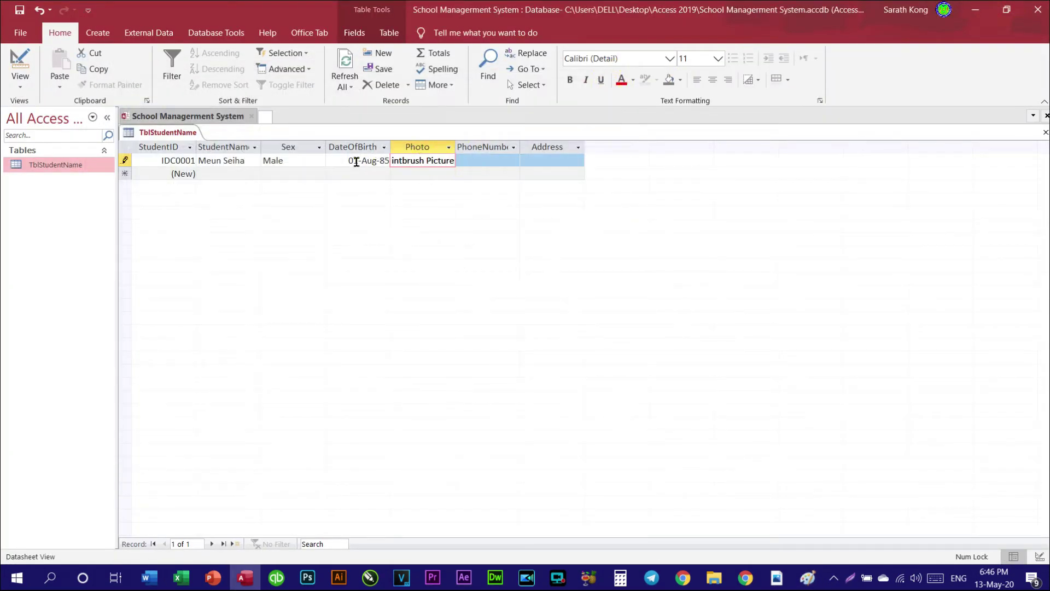
{"action": "left_click", "coordinate": [356, 162]}
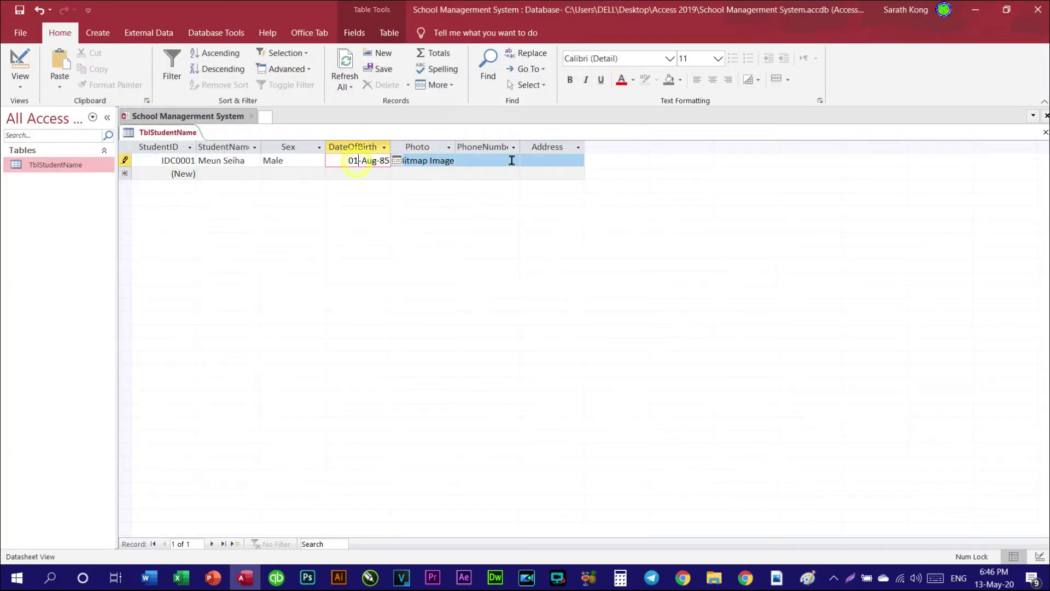
Copy the first student's phone number from cell K2 in Excel.
{"action": "left_click", "coordinate": [486, 162]}
{"action": "left_click", "coordinate": [405, 162]}
{"action": "left_click", "coordinate": [330, 162]}
{"action": "left_click", "coordinate": [283, 167]}
{"action": "left_click", "coordinate": [426, 162]}
{"action": "left_click", "coordinate": [484, 160]}
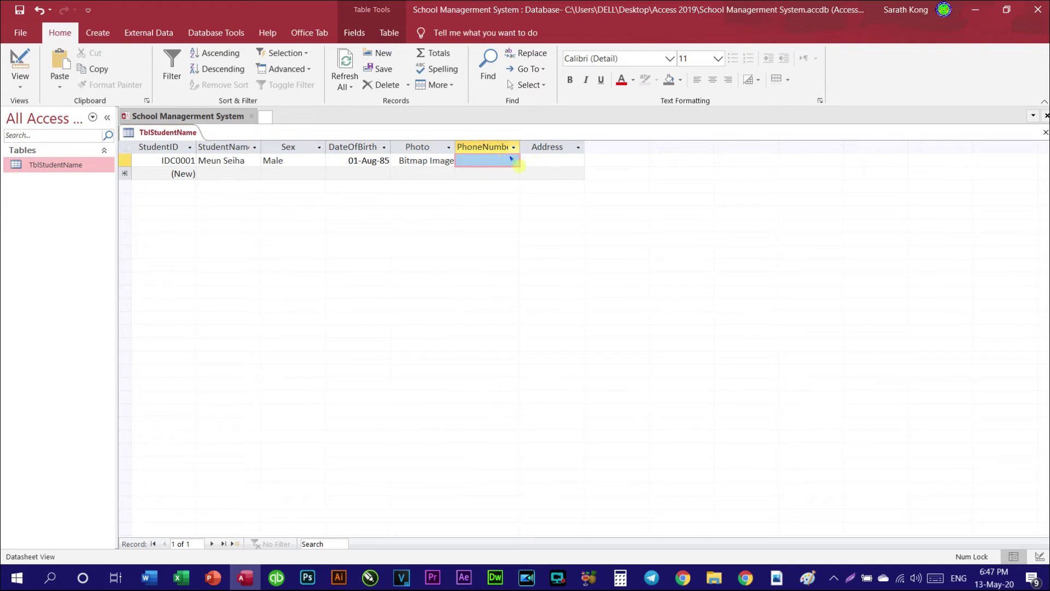
{"action": "left_click", "coordinate": [495, 160]}
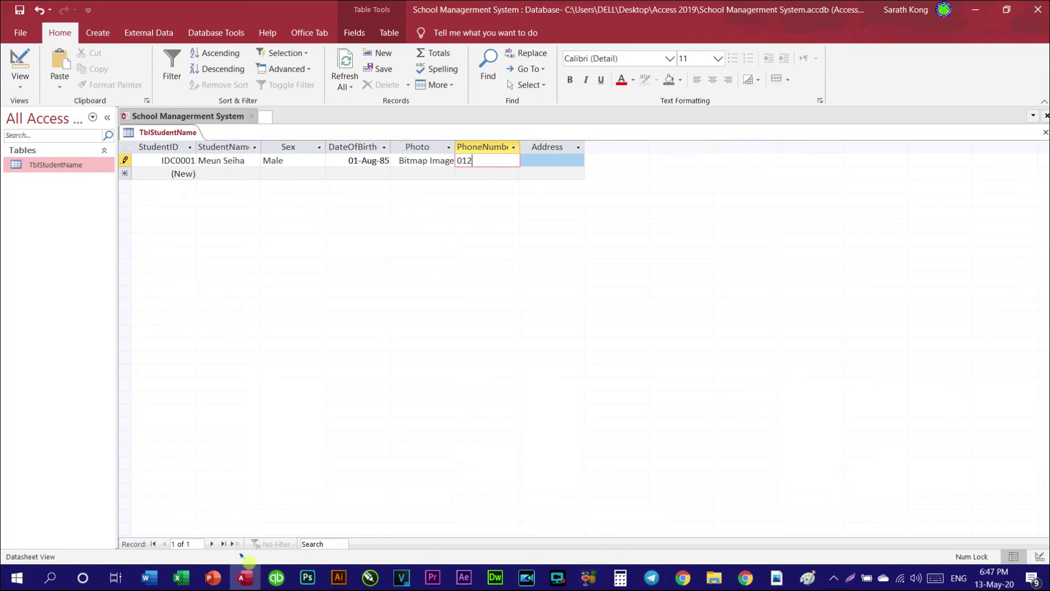
{"action": "left_click", "coordinate": [182, 577]}
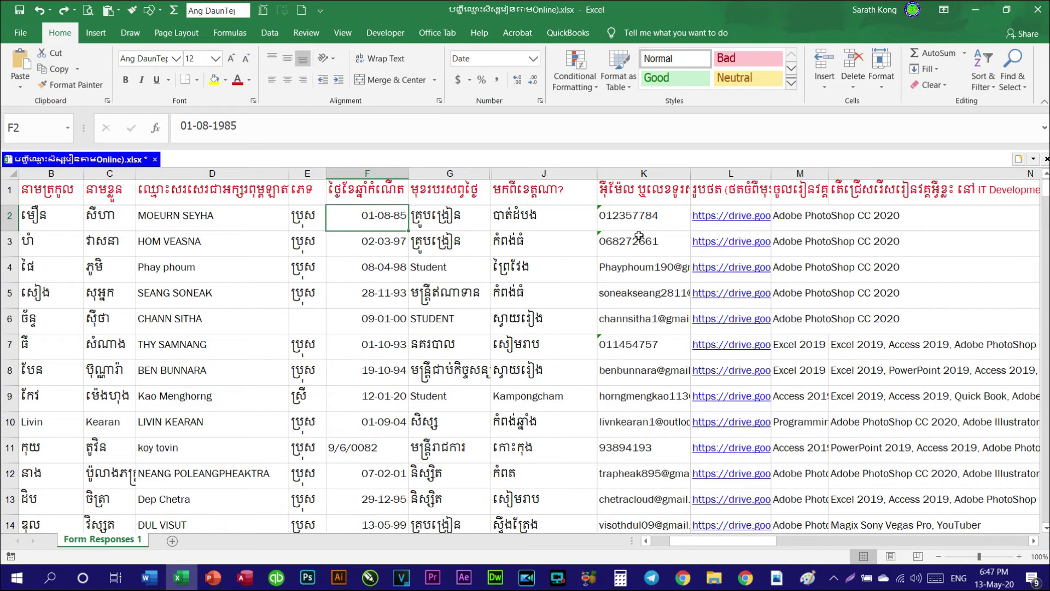
{"action": "left_click", "coordinate": [669, 225]}
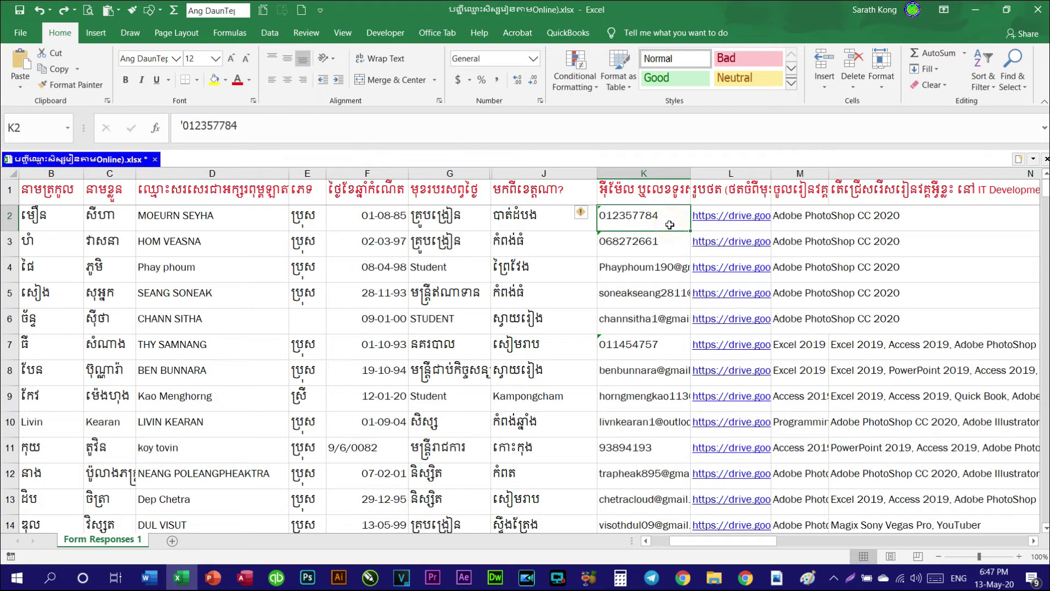
{"action": "double_click", "coordinate": [671, 219]}
{"action": "right_click", "coordinate": [630, 222]}
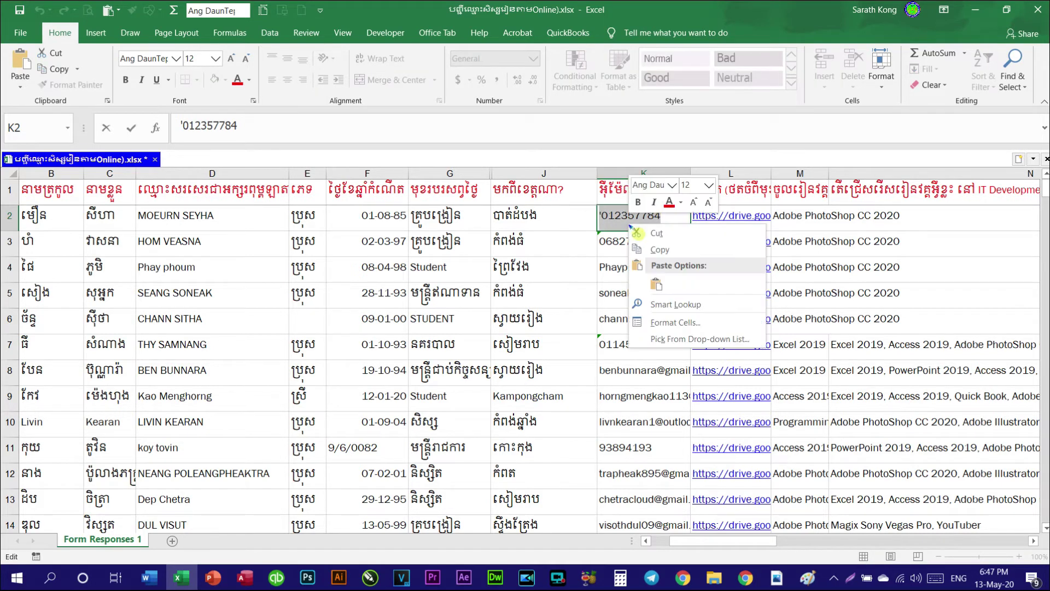
{"action": "left_click", "coordinate": [668, 249]}
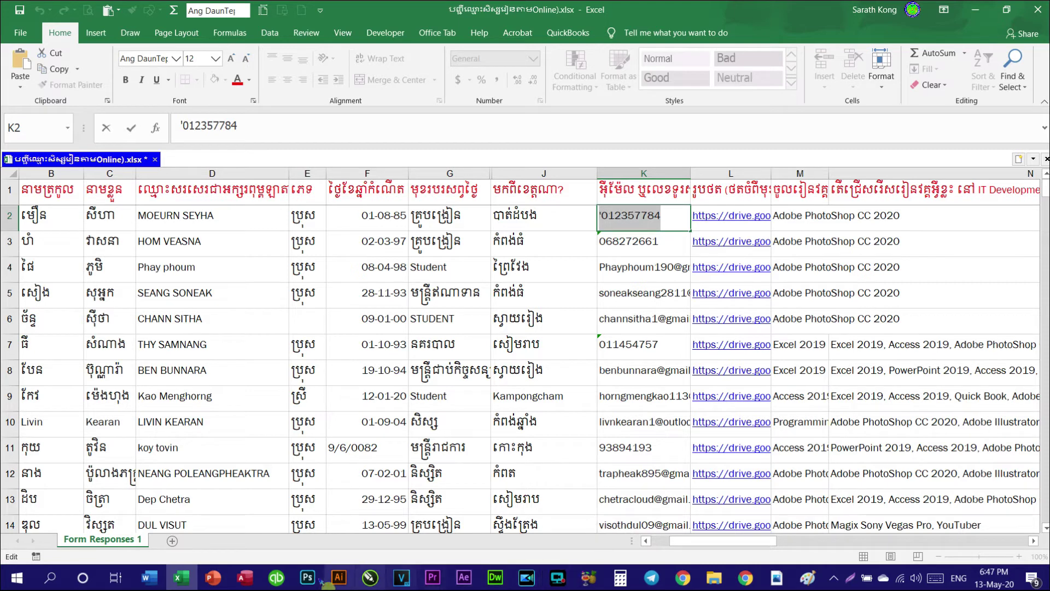
Paste the phone number into PhoneNumber and delete its leading apostrophe.
{"action": "left_click", "coordinate": [245, 577]}
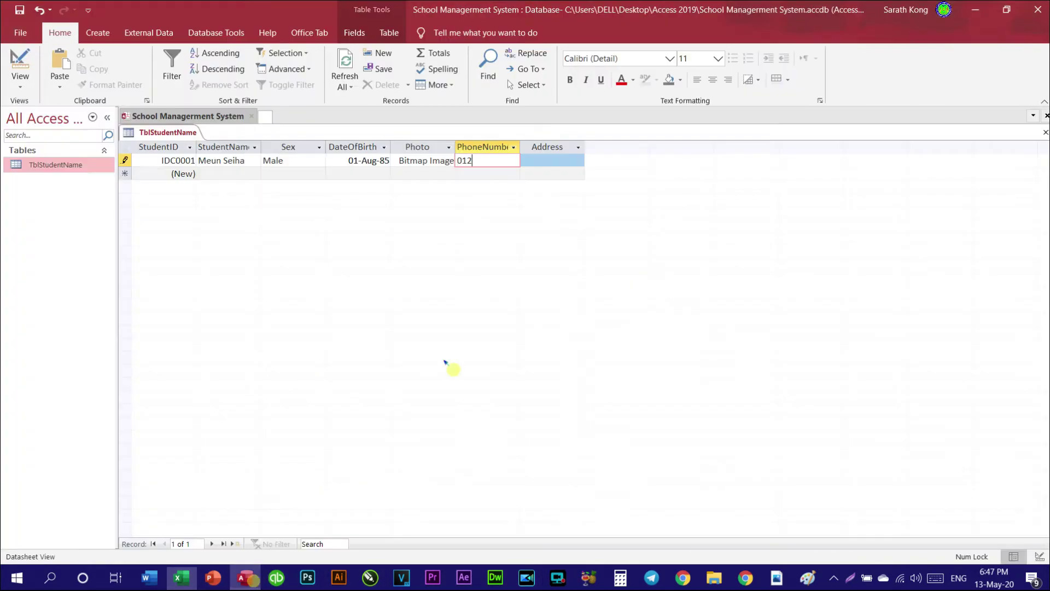
{"action": "double_click", "coordinate": [483, 159]}
{"action": "right_click", "coordinate": [466, 162]}
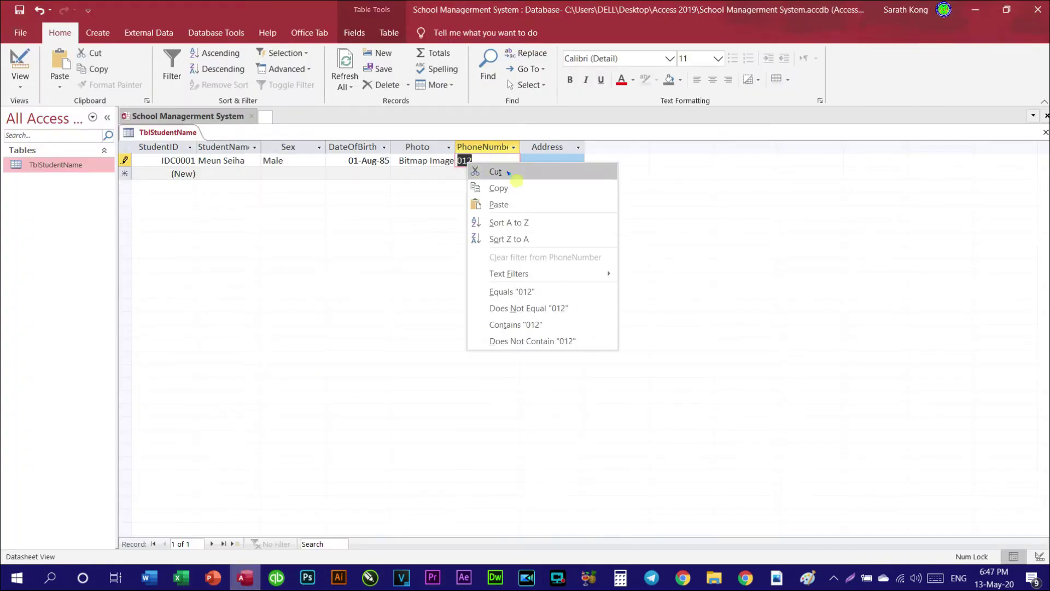
{"action": "left_click", "coordinate": [522, 206]}
{"action": "key", "text": "Home"}
{"action": "key", "text": "Right"}
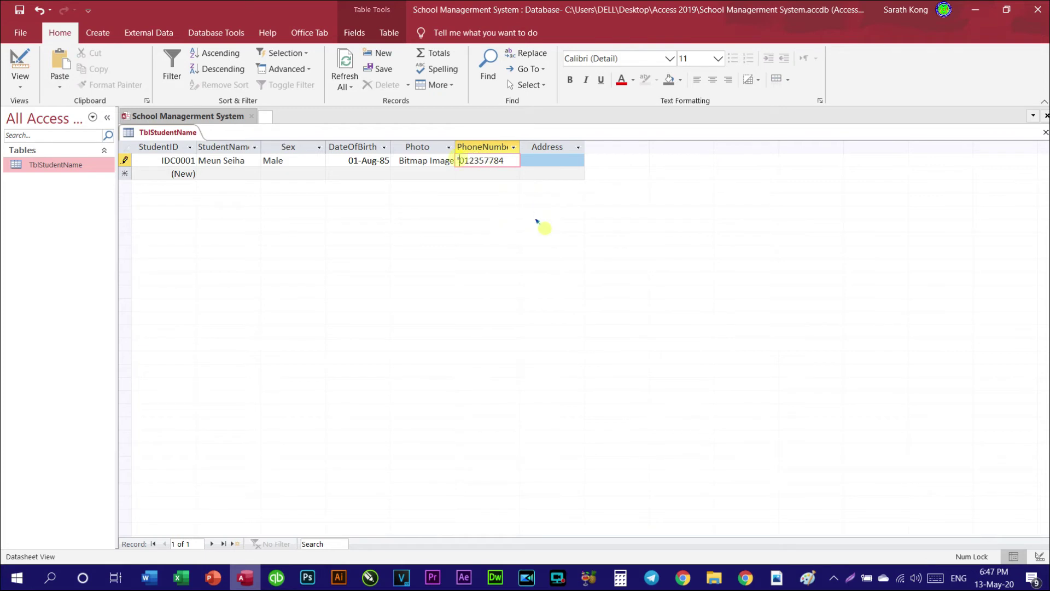
{"action": "key", "text": "BackSpace"}
{"action": "key", "text": "Tab"}
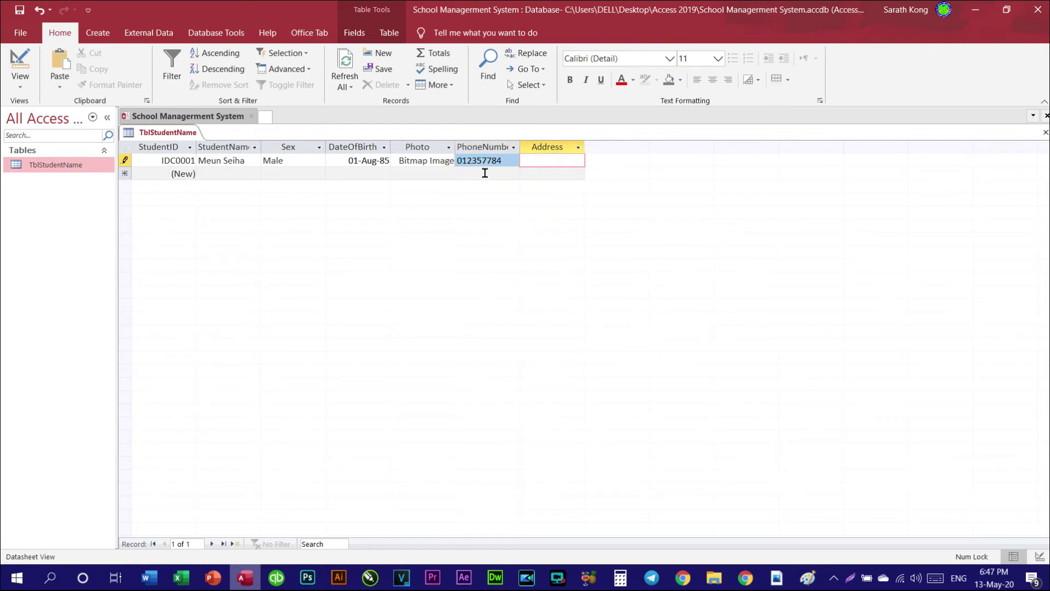
{"action": "left_click", "coordinate": [489, 161]}
Enter Battambong as the first record's Address, checked against J2, and move to the new row.
{"action": "left_click", "coordinate": [558, 160]}
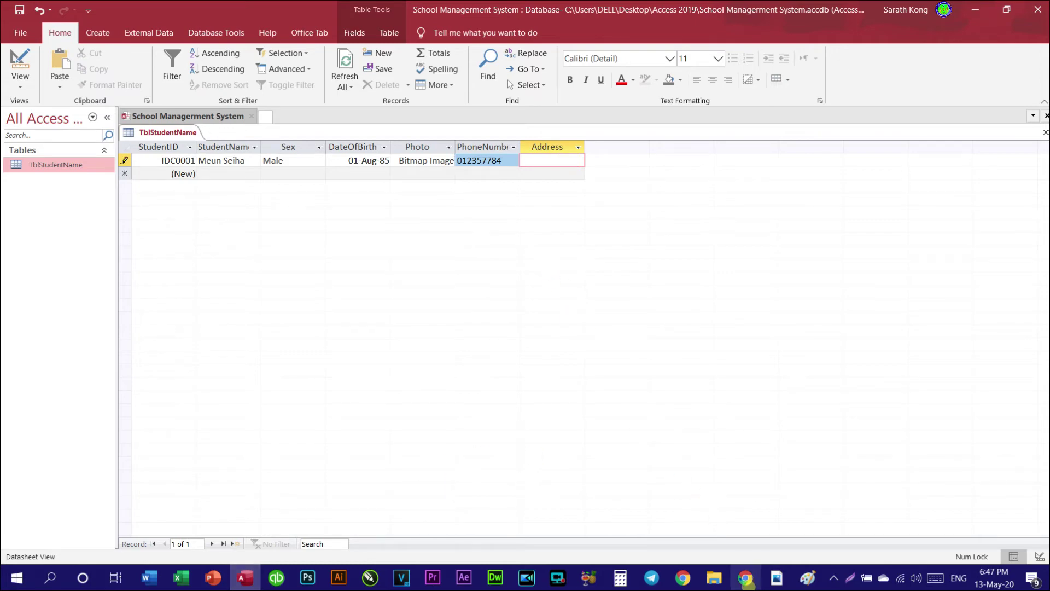
{"action": "left_click", "coordinate": [181, 577]}
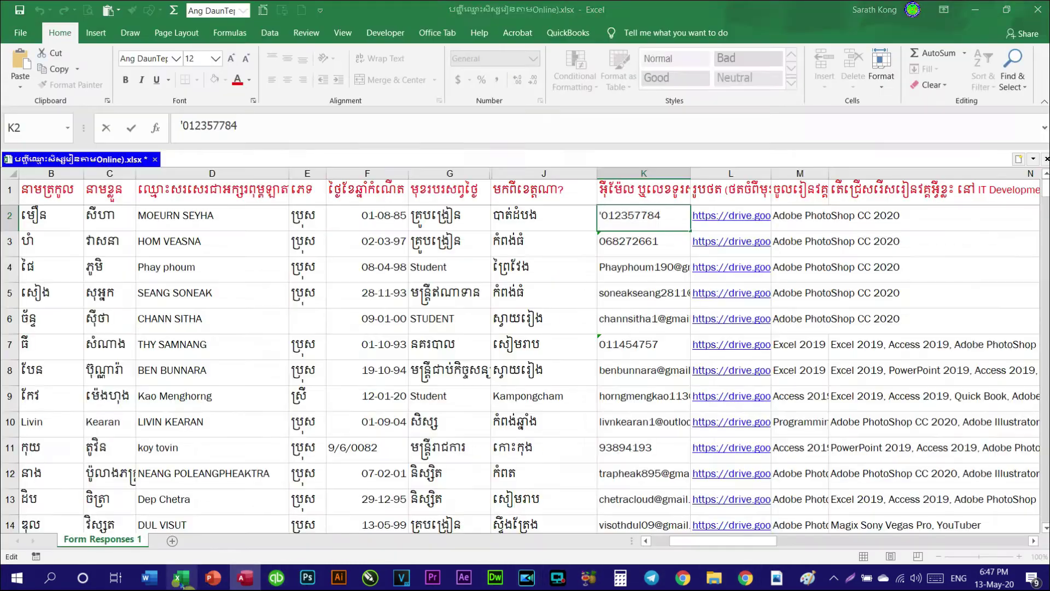
{"action": "left_click", "coordinate": [804, 217]}
{"action": "left_click", "coordinate": [533, 217]}
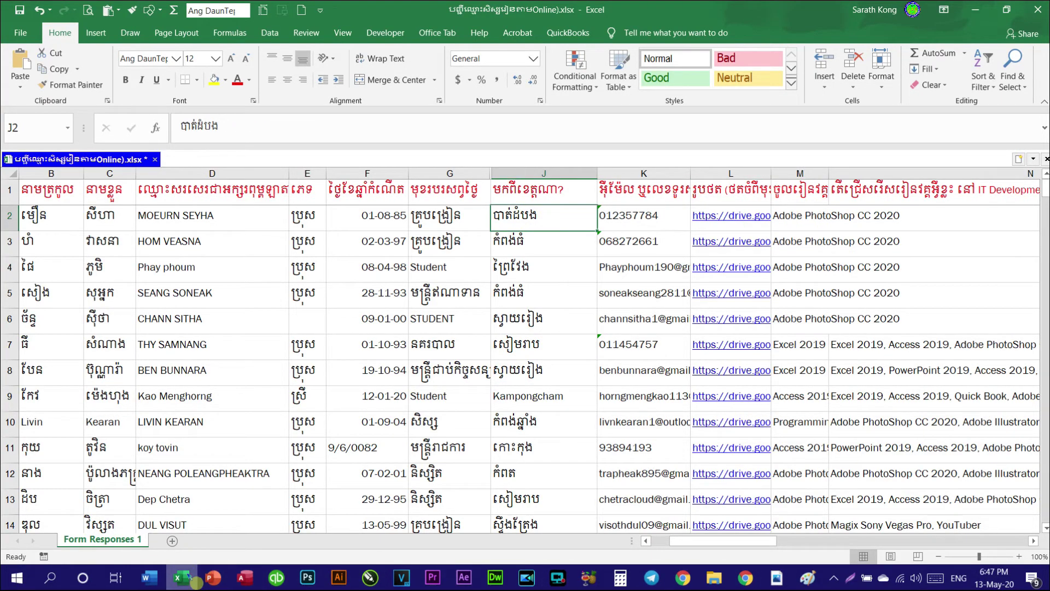
{"action": "left_click", "coordinate": [181, 578]}
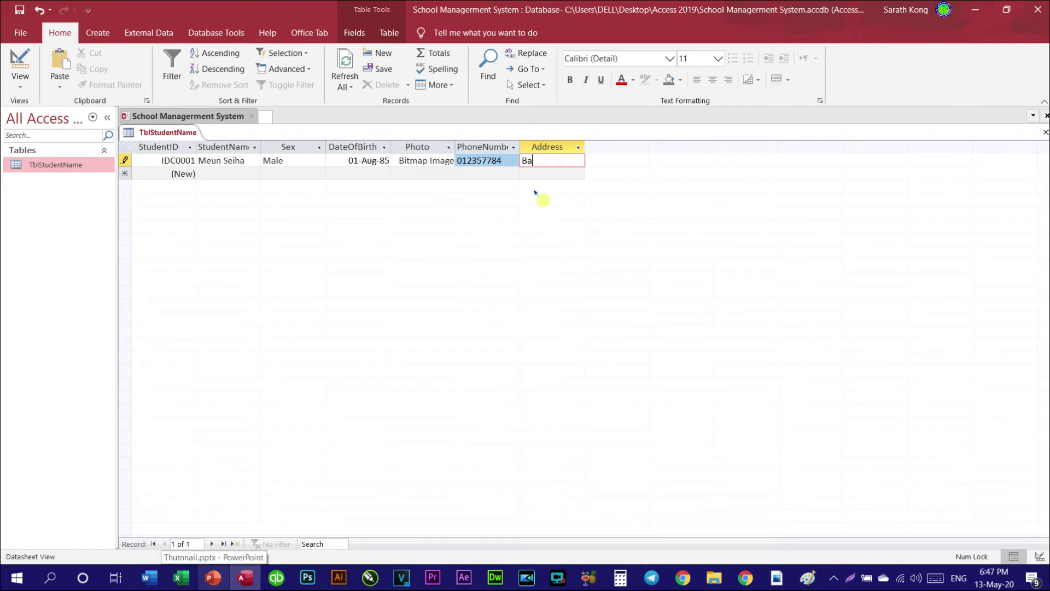
{"action": "type", "text": "ttambong"}
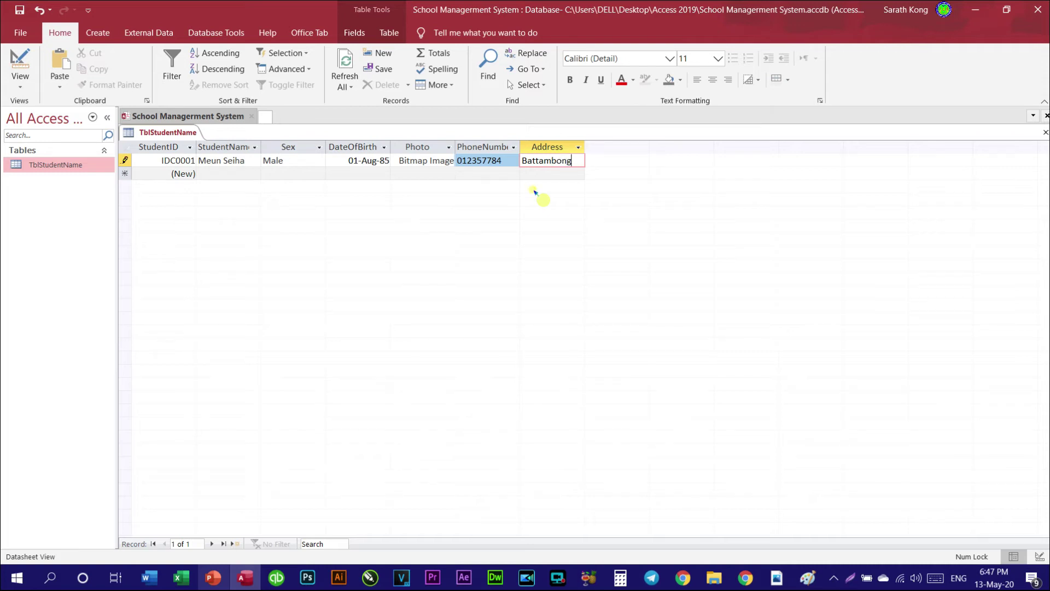
{"action": "left_click", "coordinate": [525, 160]}
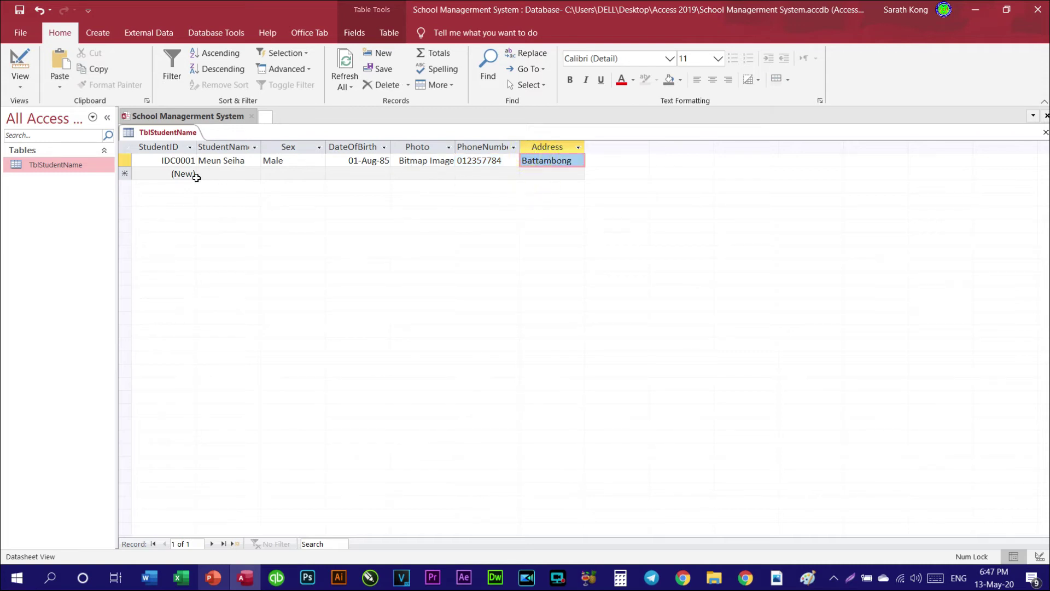
{"action": "left_click", "coordinate": [228, 172]}
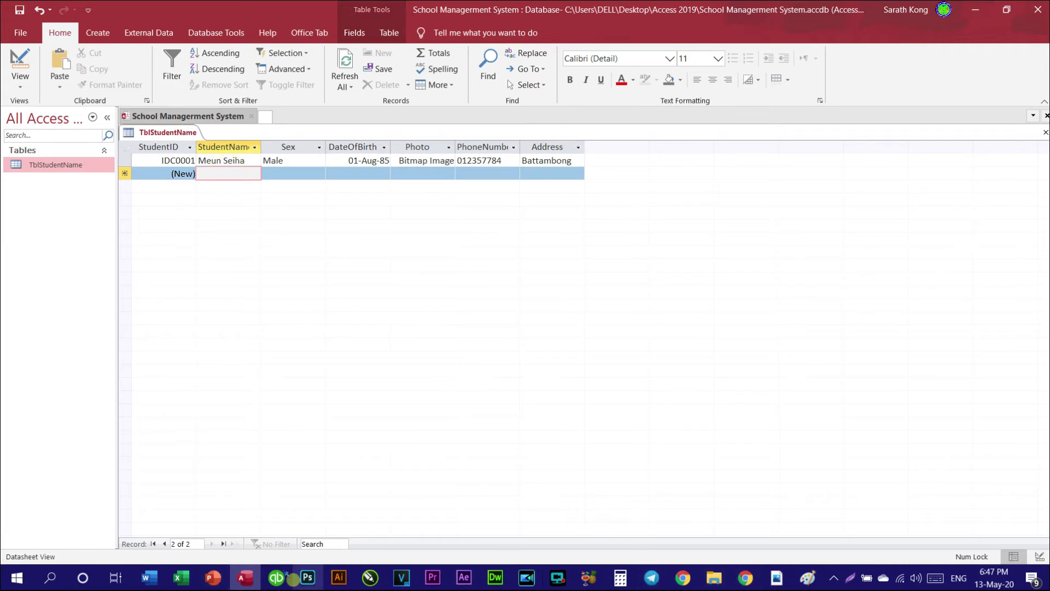
Enter the second student's name from B3 and C3 and set Sex to Male.
{"action": "left_click", "coordinate": [180, 577]}
{"action": "left_click", "coordinate": [48, 238]}
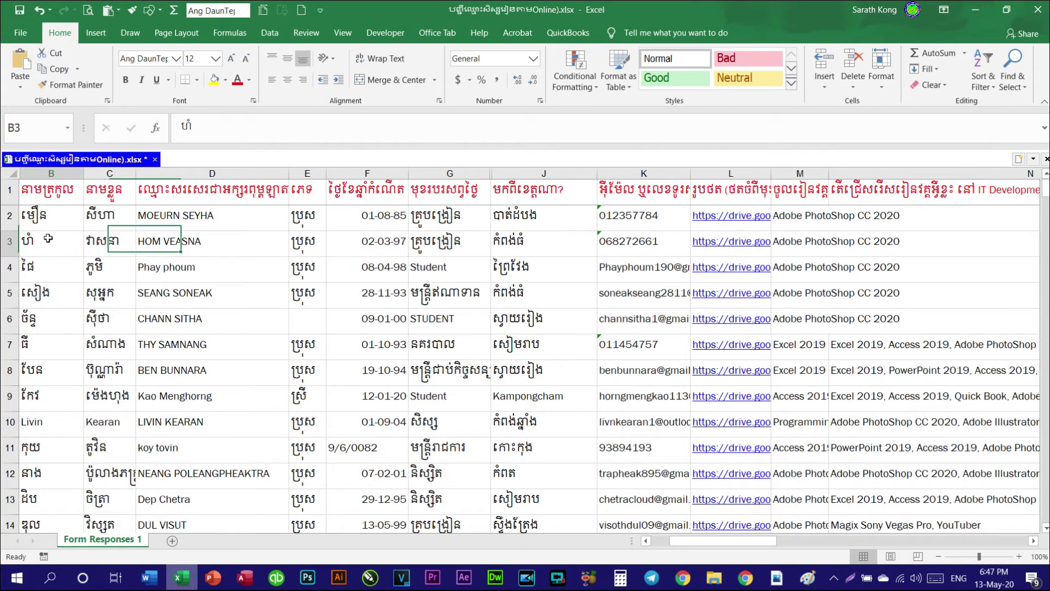
{"action": "left_click", "coordinate": [103, 241]}
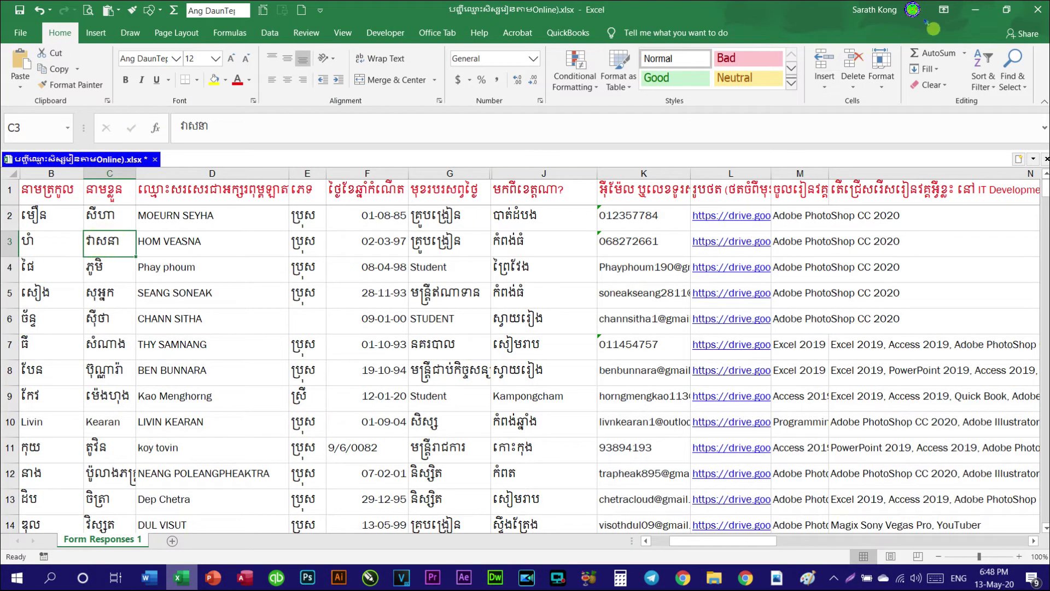
{"action": "left_click", "coordinate": [974, 11]}
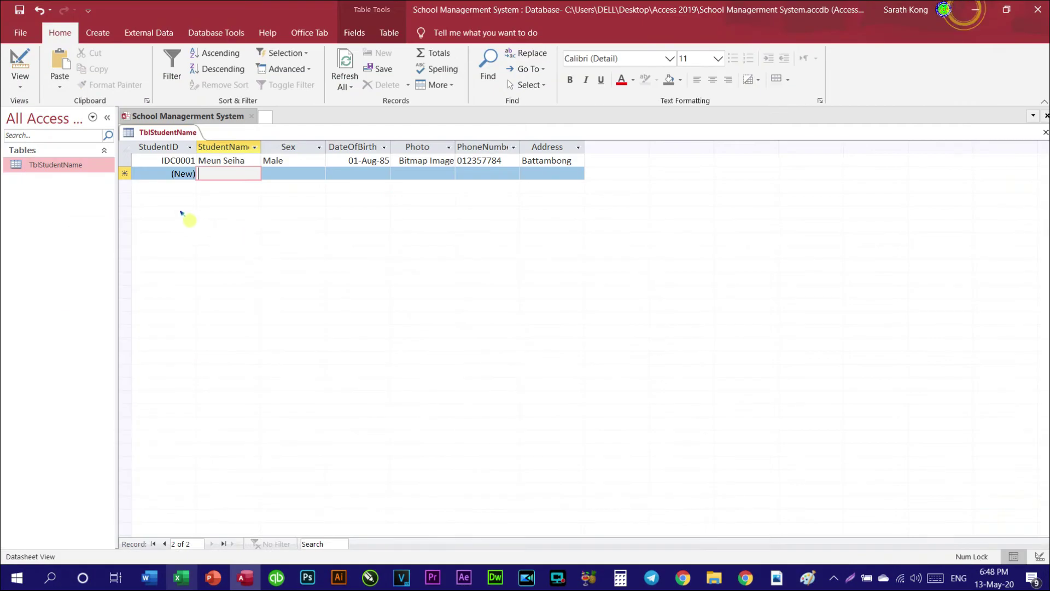
{"action": "type", "text": "Hon Veasna"}
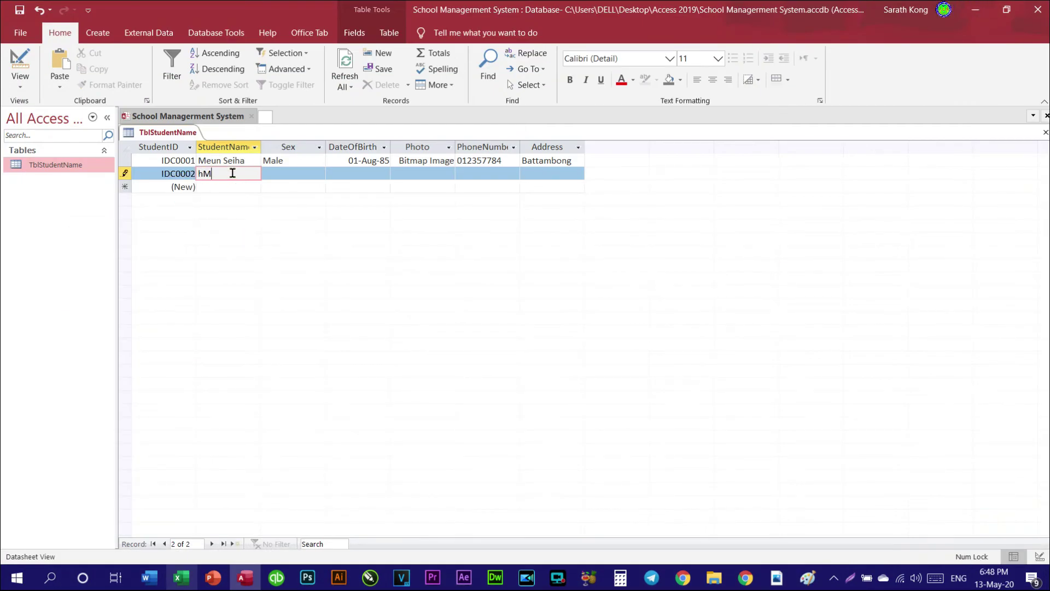
{"action": "left_click", "coordinate": [268, 174]}
{"action": "left_click", "coordinate": [319, 173]}
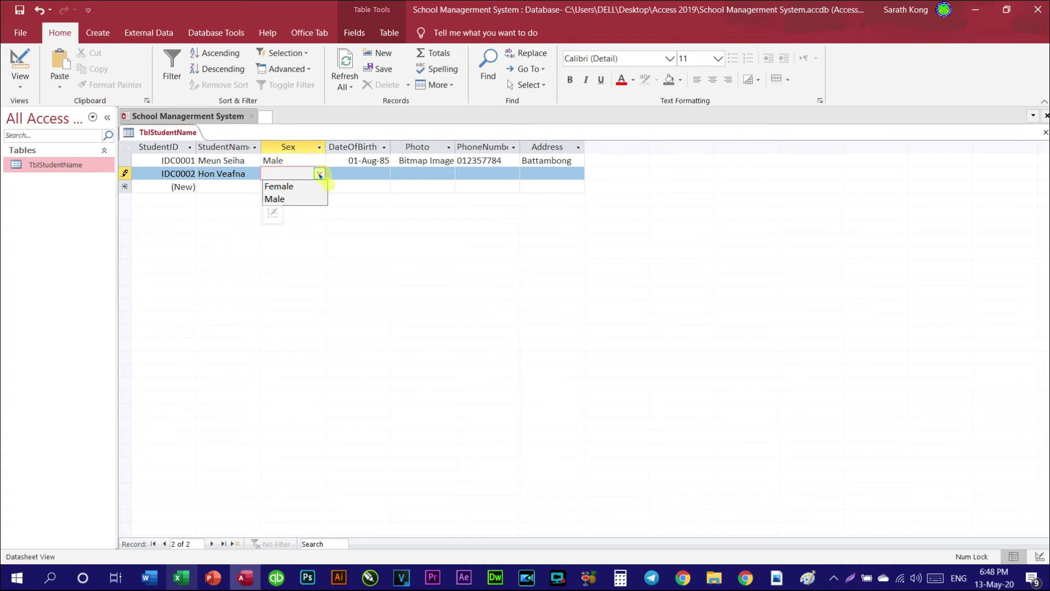
{"action": "left_click", "coordinate": [294, 198]}
{"action": "key", "text": "Tab"}
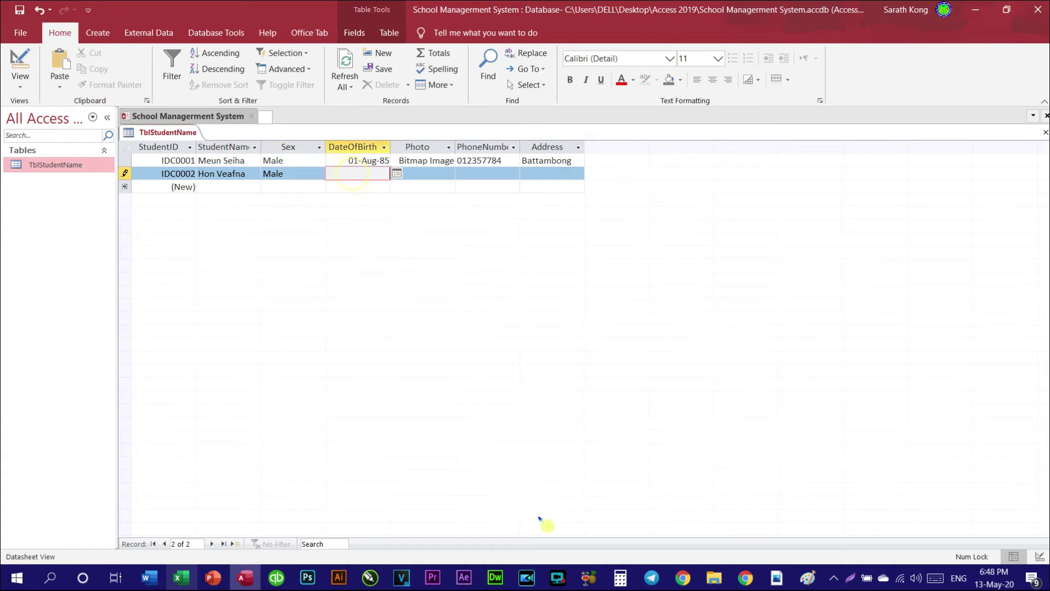
Enter birth date 02-Mar-97 for the second record and switch the table to Design View.
{"action": "left_click", "coordinate": [195, 581]}
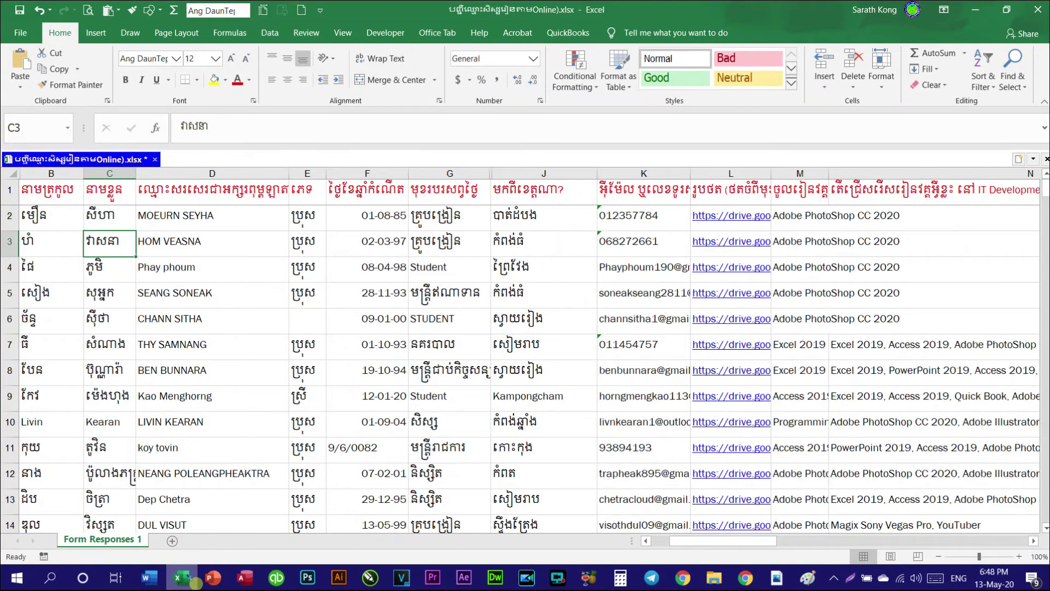
{"action": "left_click", "coordinate": [196, 580]}
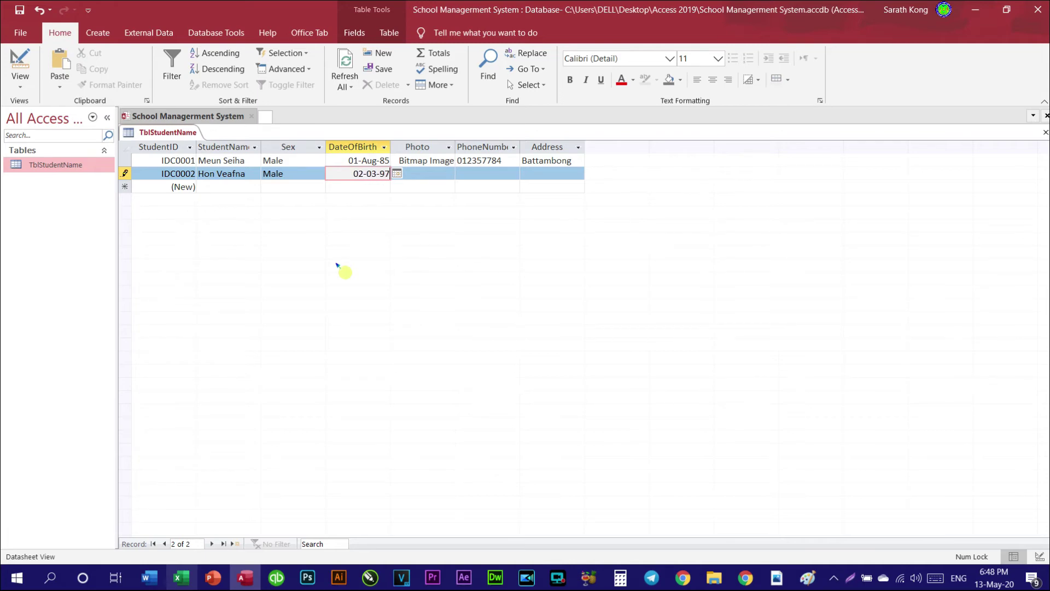
{"action": "key", "text": "Tab"}
{"action": "left_click", "coordinate": [343, 173]}
{"action": "left_click", "coordinate": [283, 174]}
{"action": "left_click", "coordinate": [360, 175]}
{"action": "left_click", "coordinate": [364, 161]}
{"action": "left_click", "coordinate": [371, 174]}
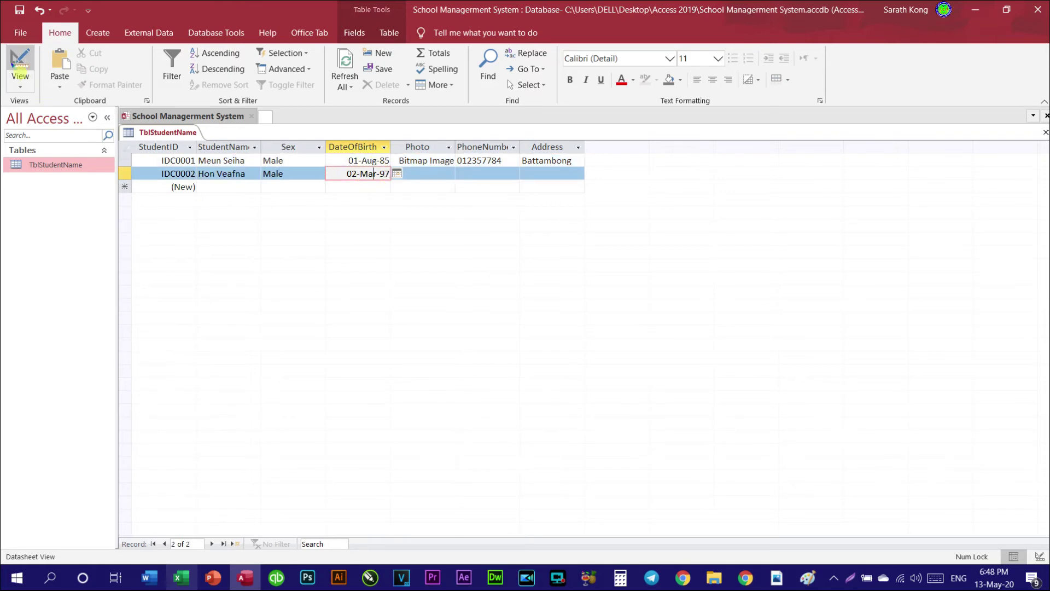
{"action": "left_click", "coordinate": [20, 61]}
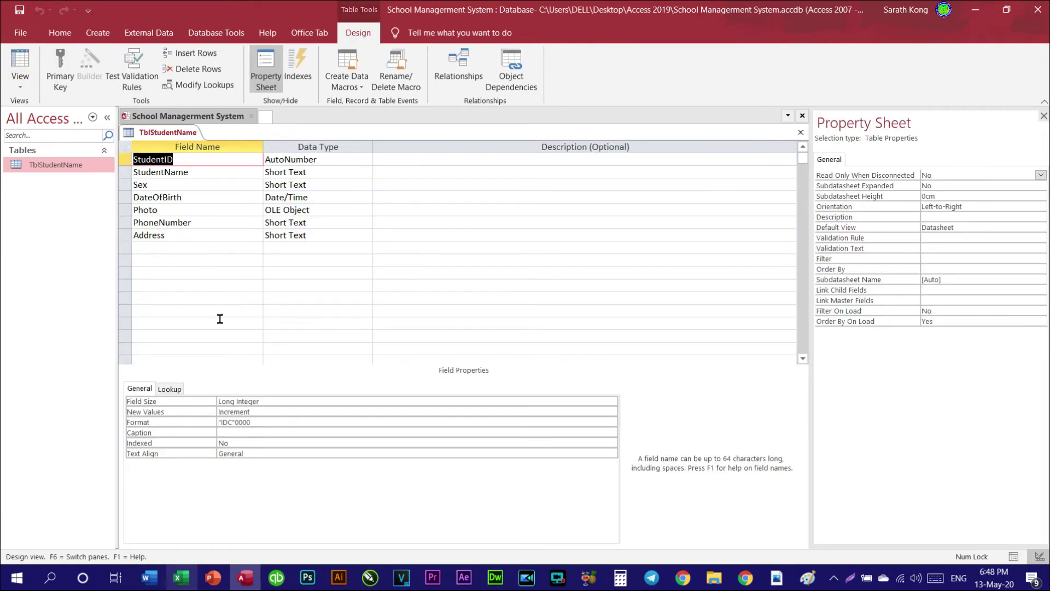
Give DateOfBirth the dd/mmm/yyyy format, then save and return to Datasheet View.
{"action": "left_click", "coordinate": [244, 198]}
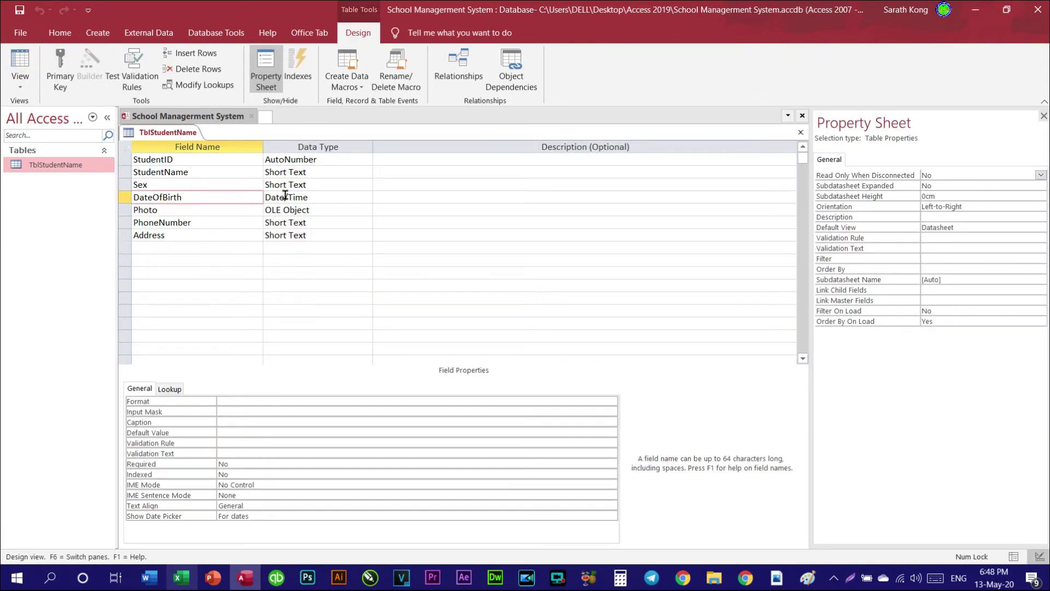
{"action": "left_click", "coordinate": [305, 198]}
{"action": "left_click", "coordinate": [235, 196]}
{"action": "left_click", "coordinate": [300, 195]}
{"action": "left_click", "coordinate": [246, 196]}
{"action": "left_click", "coordinate": [305, 197]}
{"action": "scroll", "coordinate": [300, 375], "scroll_direction": "down", "scroll_amount": 5}
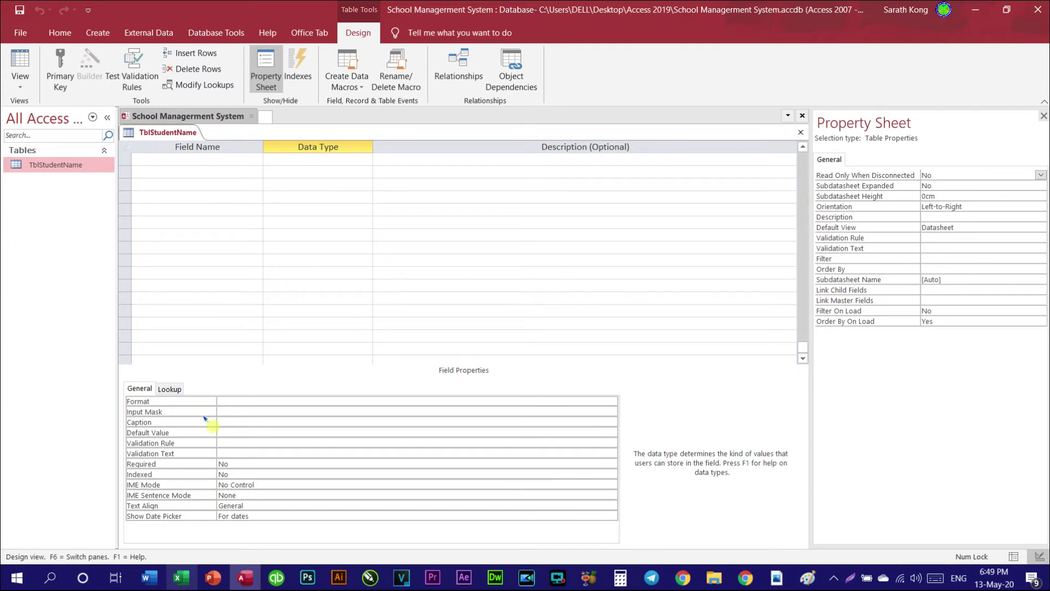
{"action": "left_click", "coordinate": [238, 400]}
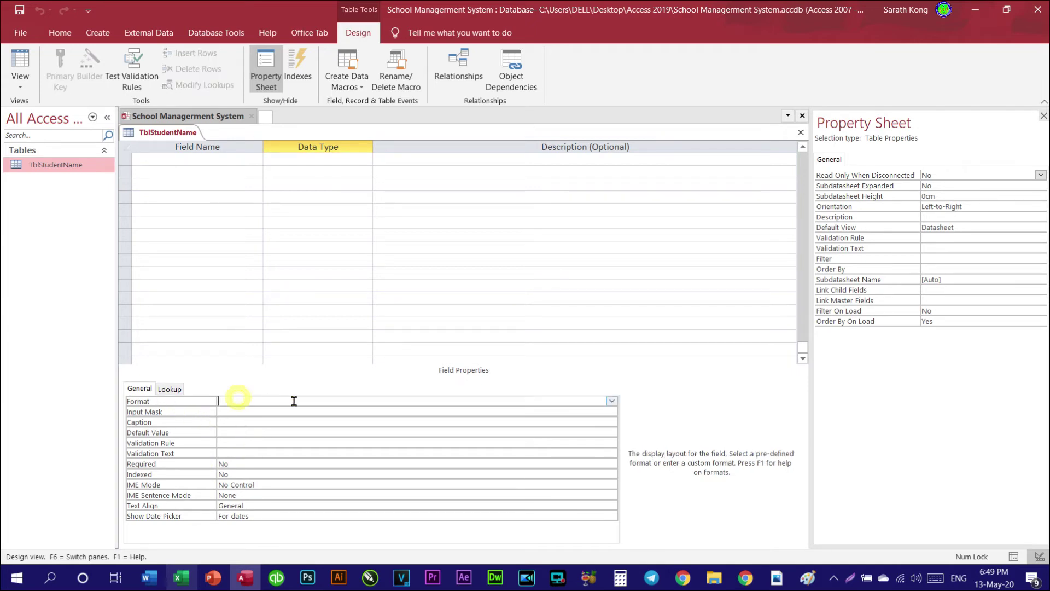
{"action": "left_click", "coordinate": [613, 402]}
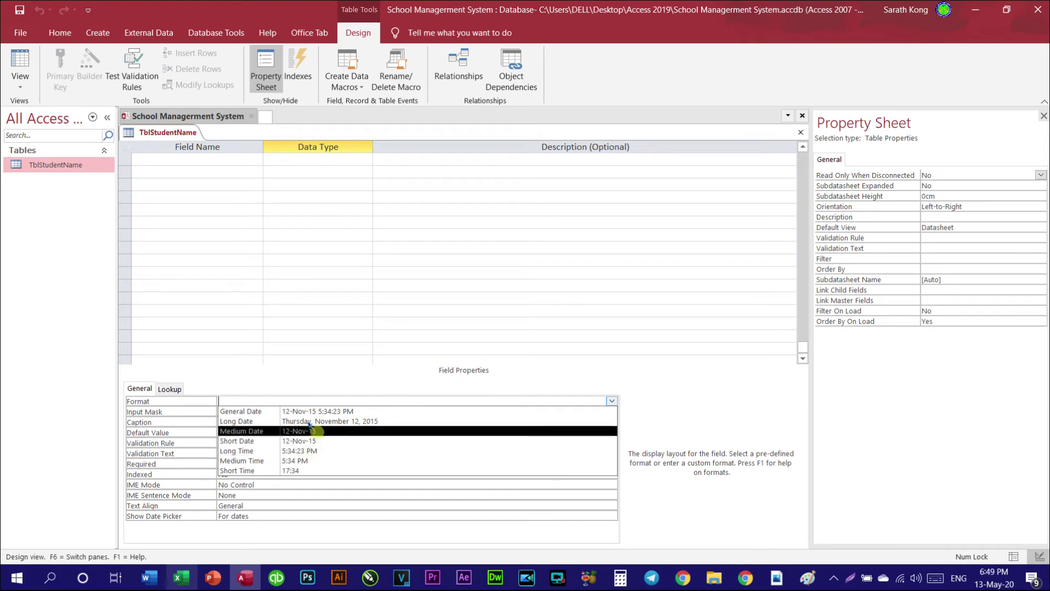
{"action": "left_click", "coordinate": [309, 365]}
{"action": "type", "text": "dd/mmm/yyyy"}
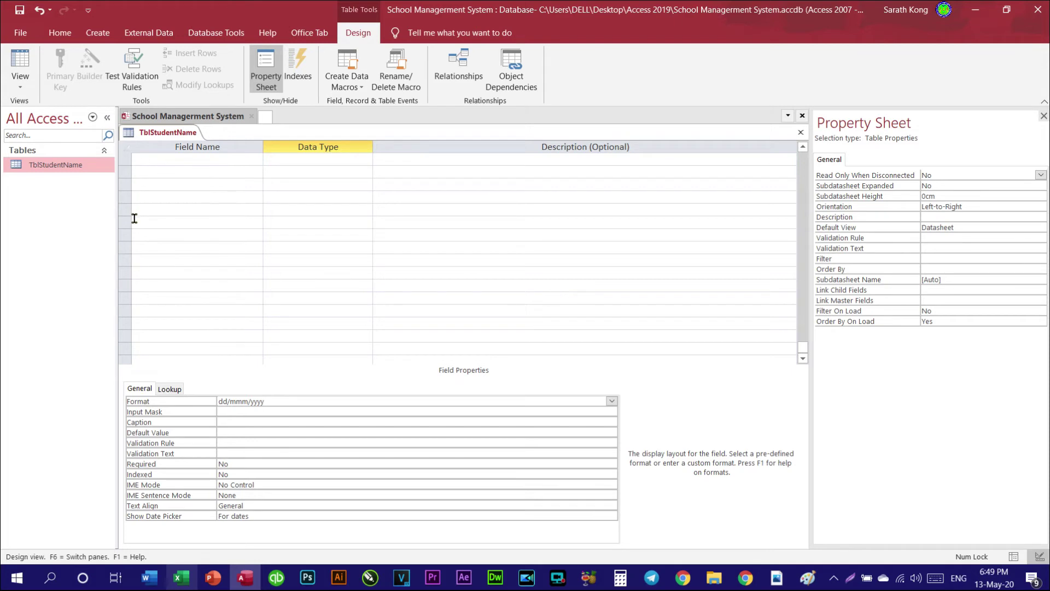
{"action": "left_click", "coordinate": [25, 64]}
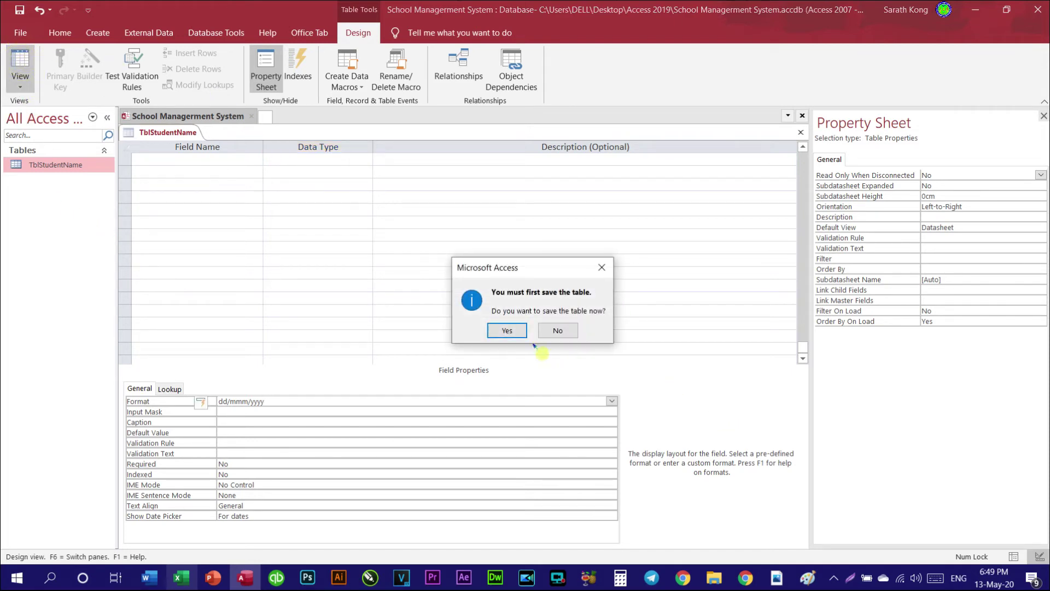
{"action": "left_click", "coordinate": [511, 330]}
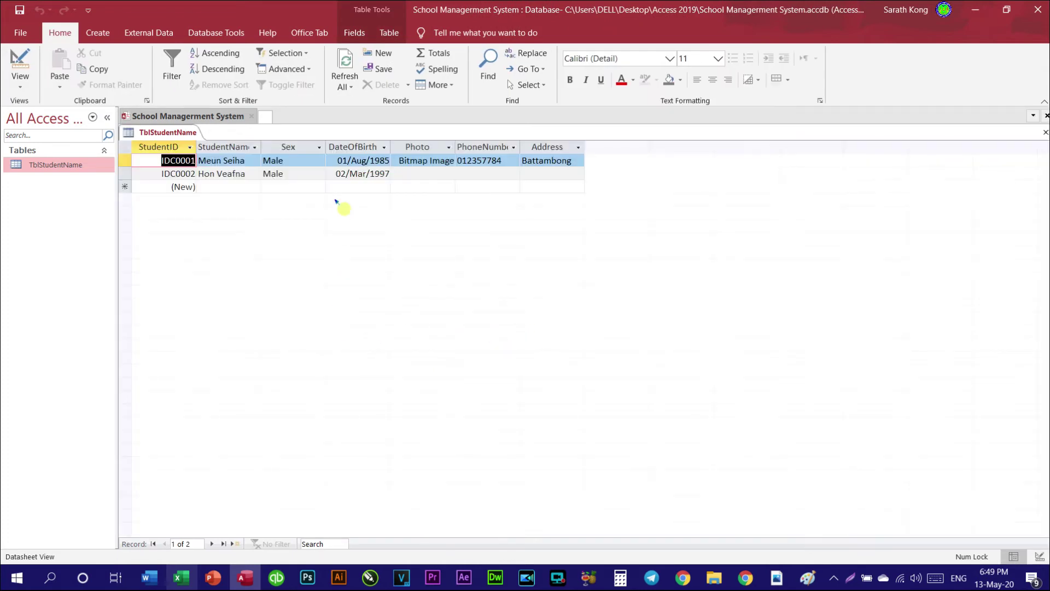
Insert a new Bitmap Image object into the second record's Photo field.
{"action": "left_click", "coordinate": [365, 164]}
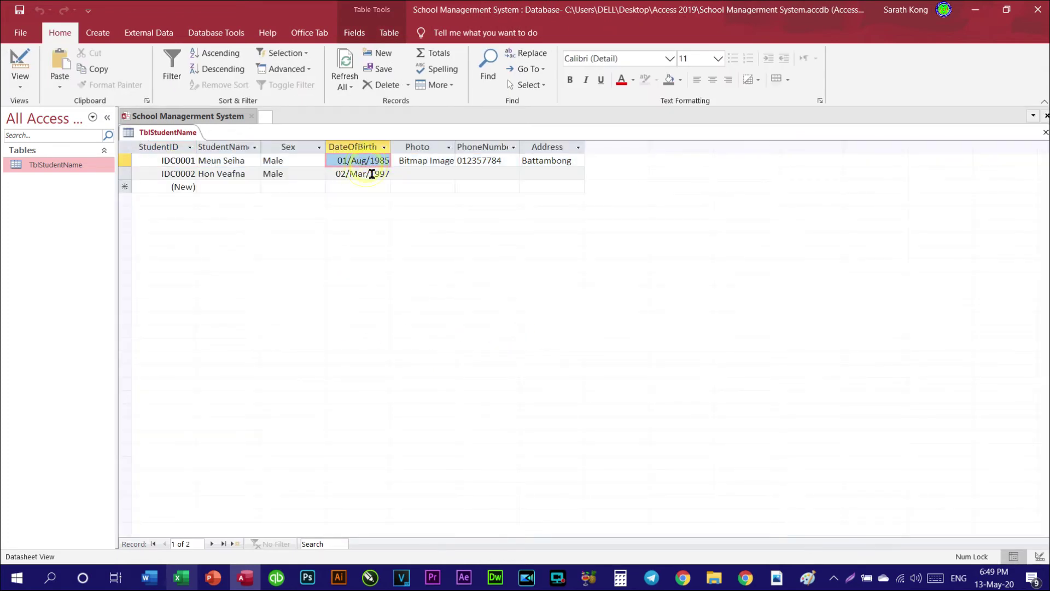
{"action": "left_click", "coordinate": [416, 175]}
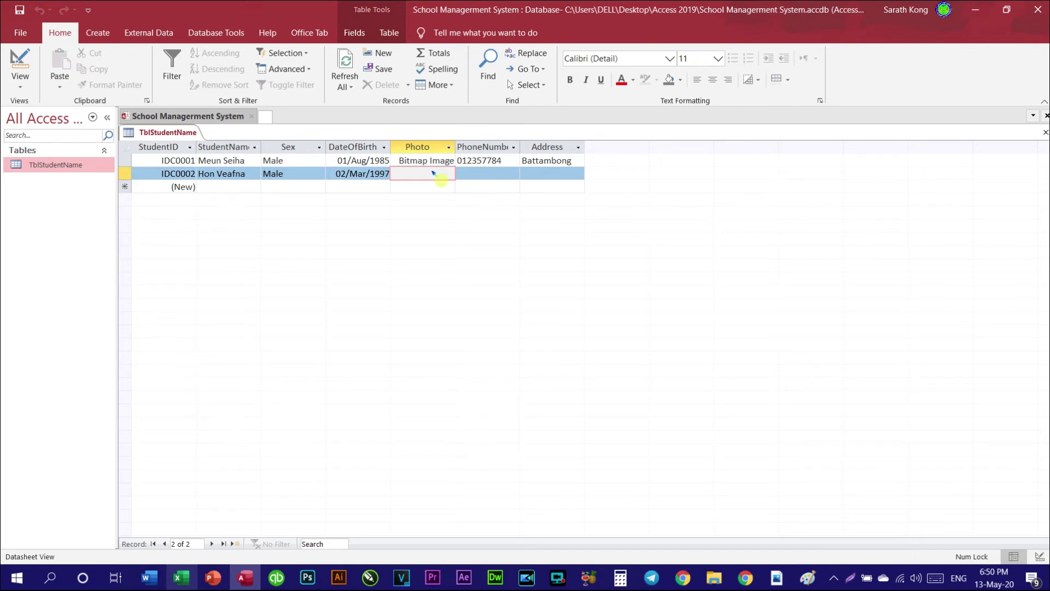
{"action": "key", "text": "ctrl+v"}
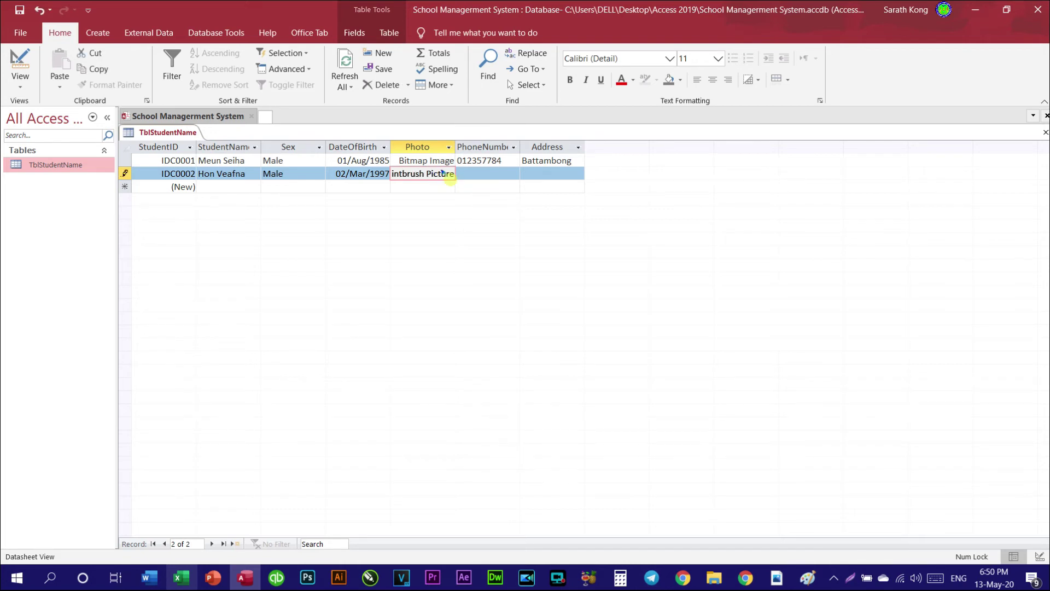
{"action": "right_click", "coordinate": [442, 174]}
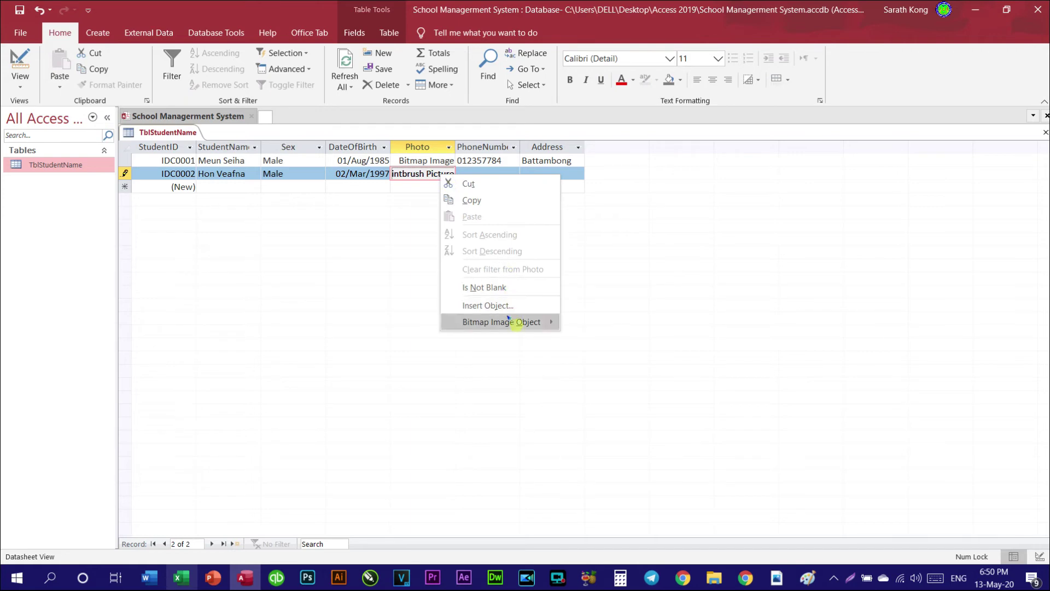
{"action": "left_click", "coordinate": [490, 305]}
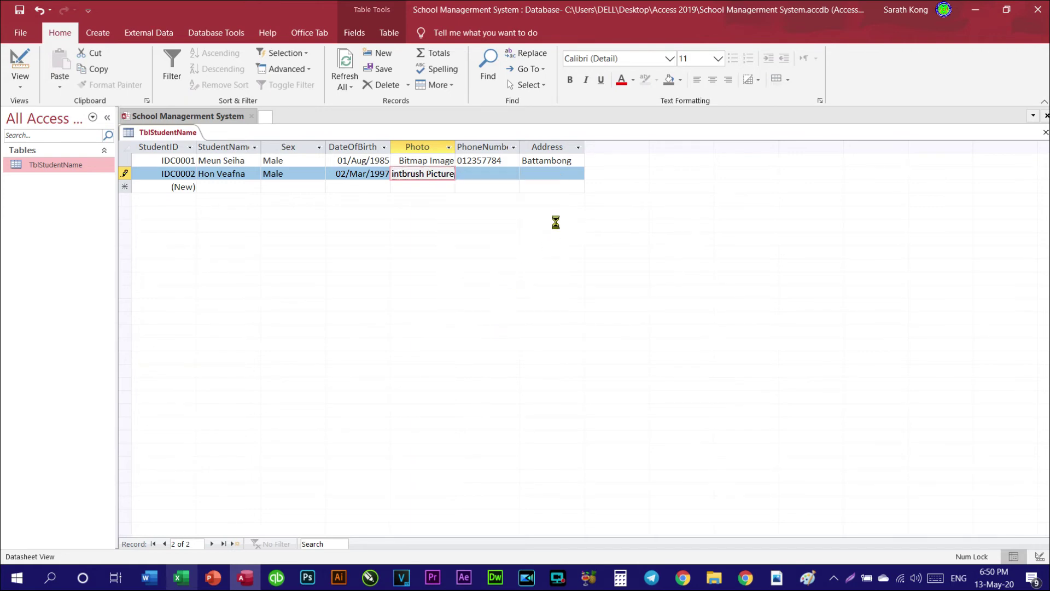
{"action": "left_click", "coordinate": [493, 208]}
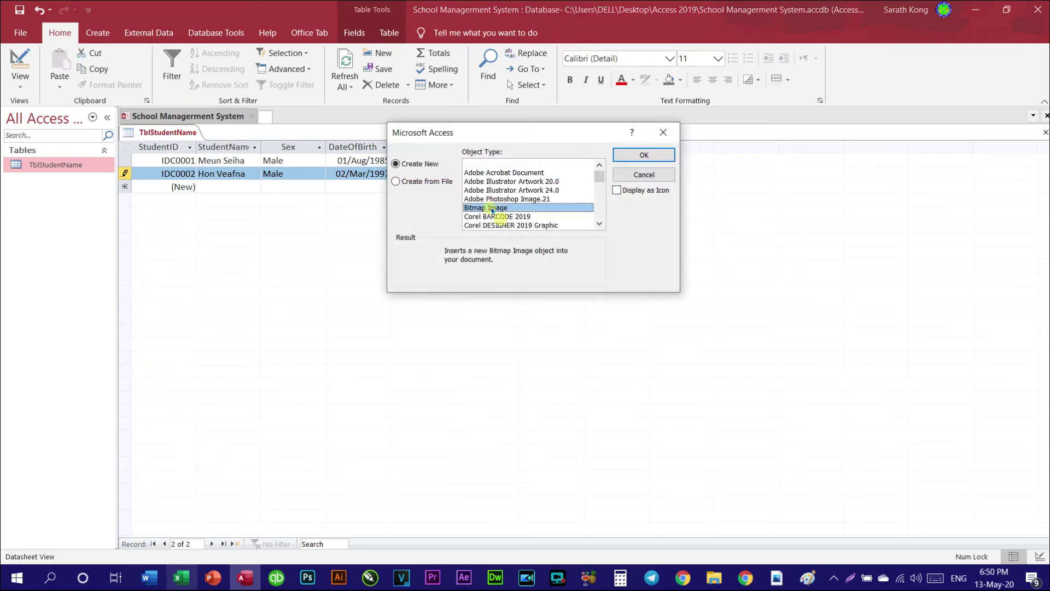
{"action": "left_click", "coordinate": [644, 155]}
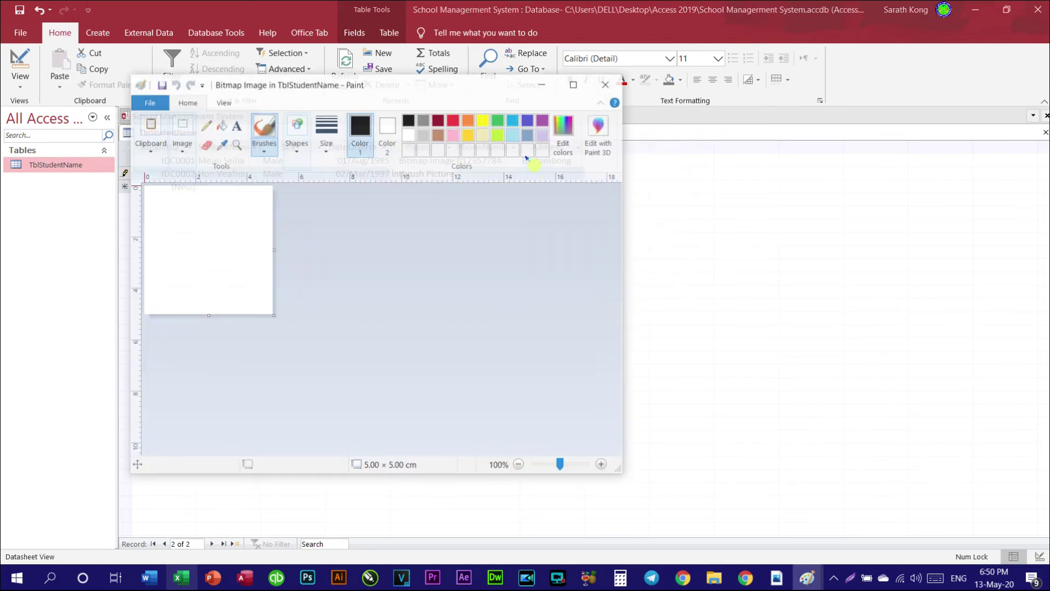
Paste the portrait photo_2019-12-18_07-53-55.jpg into the bitmap from file and close Paint.
{"action": "left_click", "coordinate": [149, 148]}
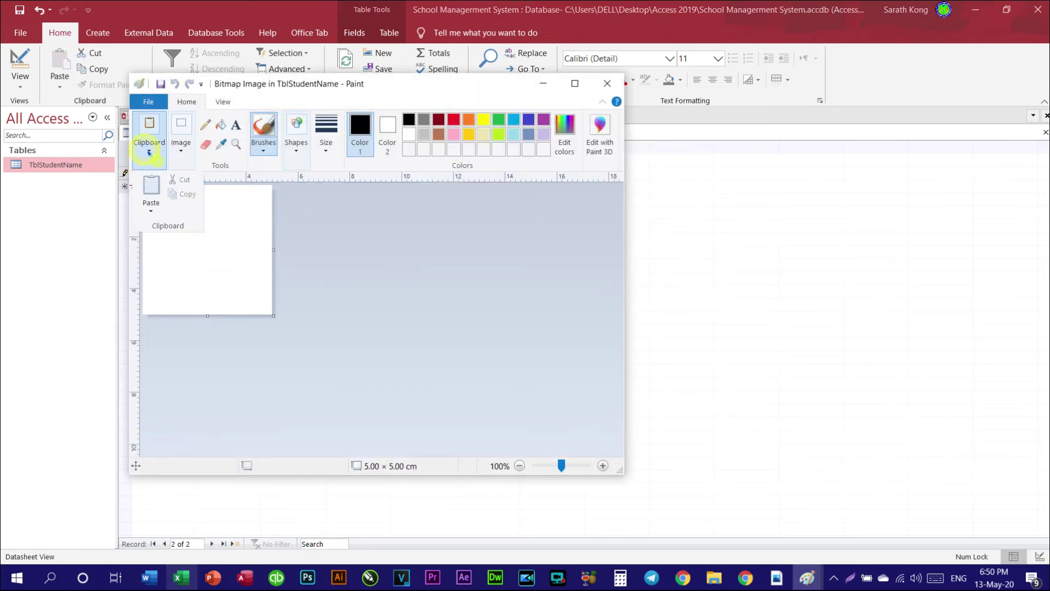
{"action": "left_click", "coordinate": [151, 208]}
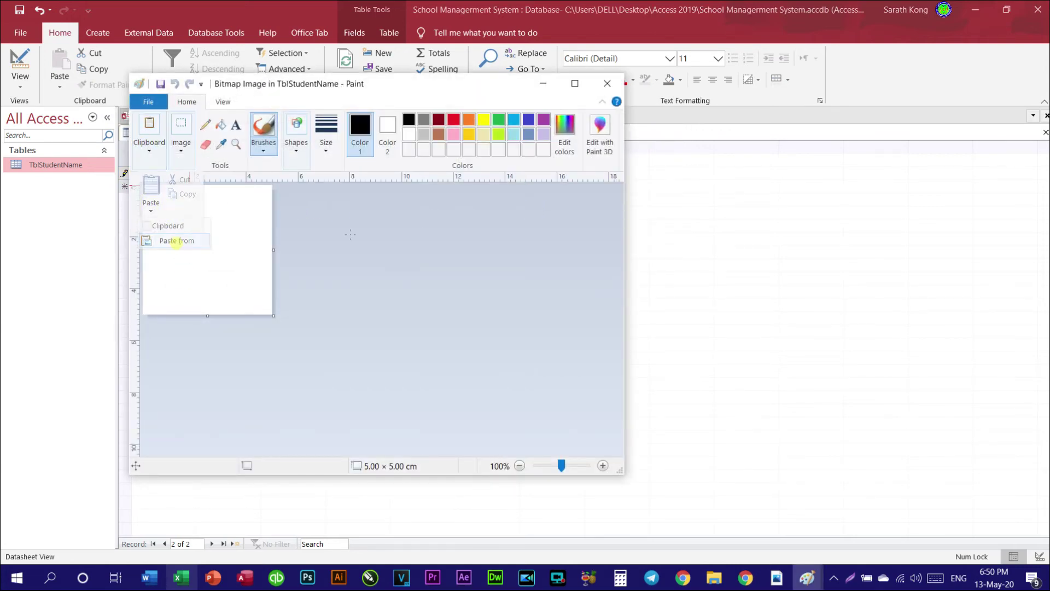
{"action": "left_click", "coordinate": [176, 241]}
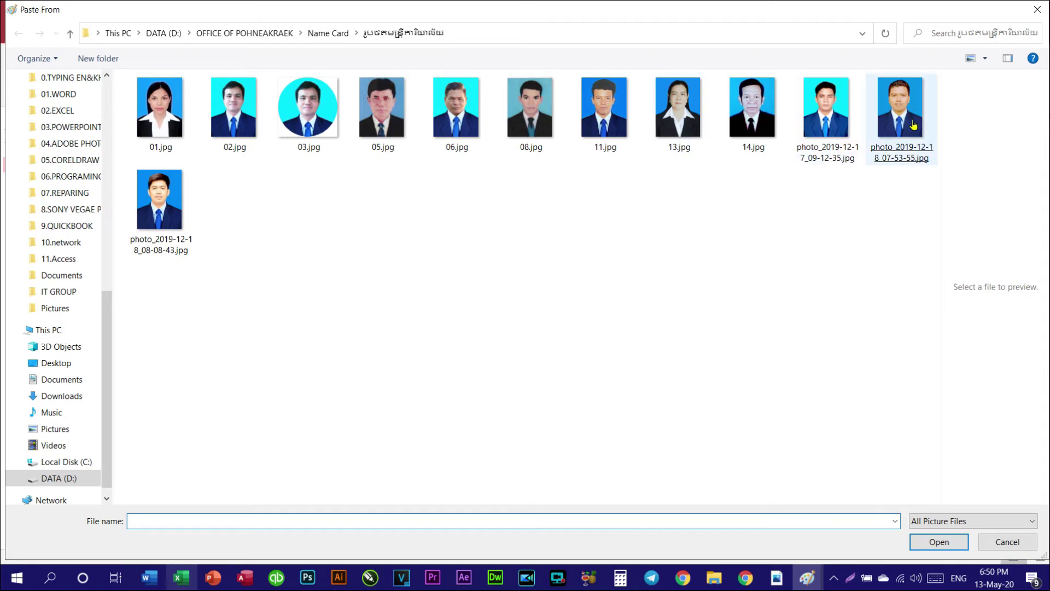
{"action": "double_click", "coordinate": [897, 113]}
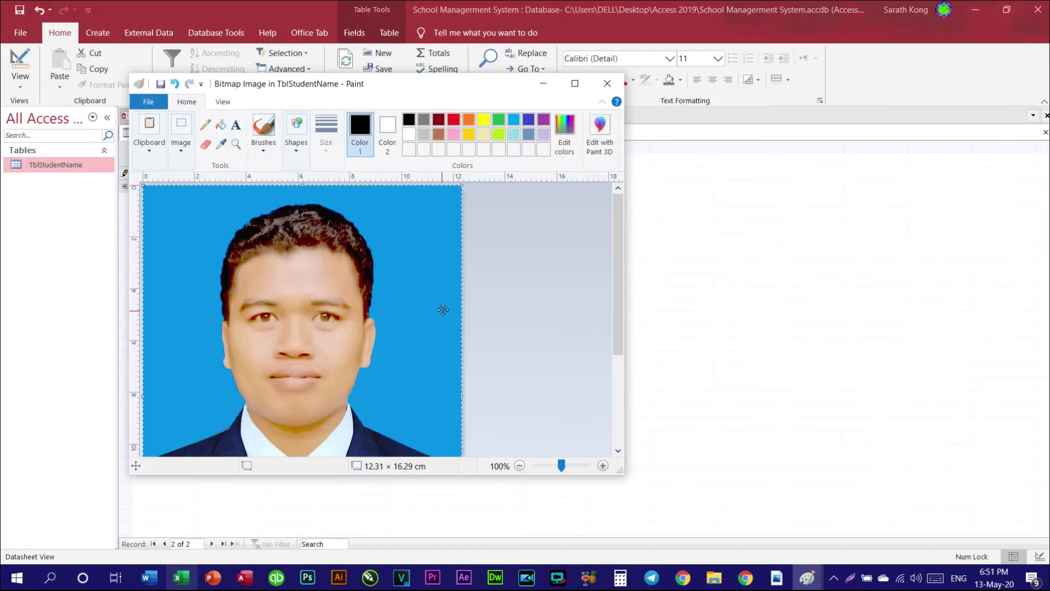
{"action": "scroll", "coordinate": [442, 312], "scroll_direction": "down", "scroll_amount": 3}
{"action": "scroll", "coordinate": [436, 335], "scroll_direction": "up", "scroll_amount": 3}
{"action": "scroll", "coordinate": [478, 223], "scroll_direction": "down", "scroll_amount": 3}
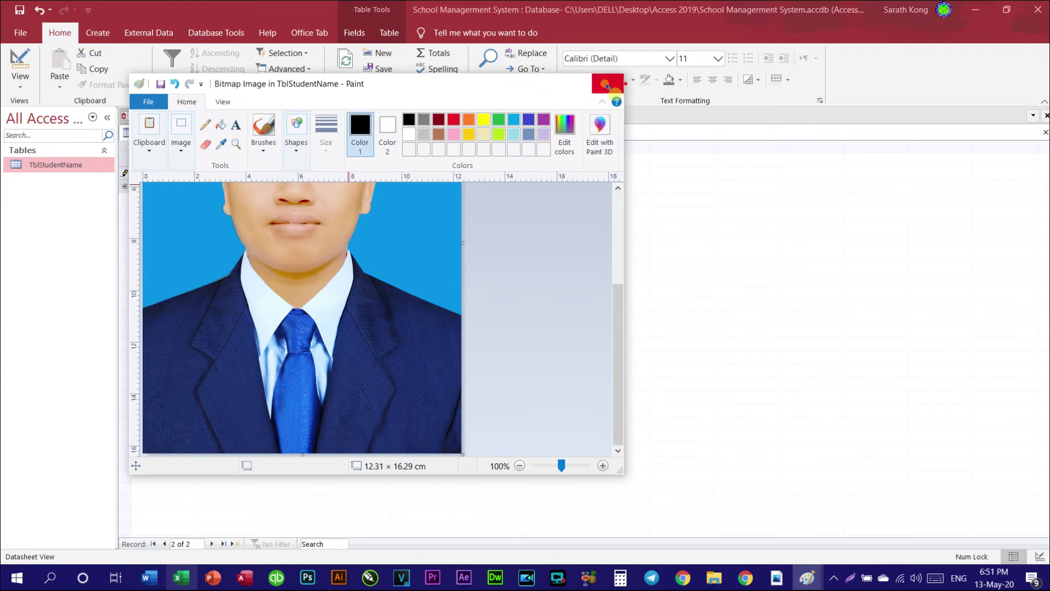
{"action": "left_click", "coordinate": [607, 85]}
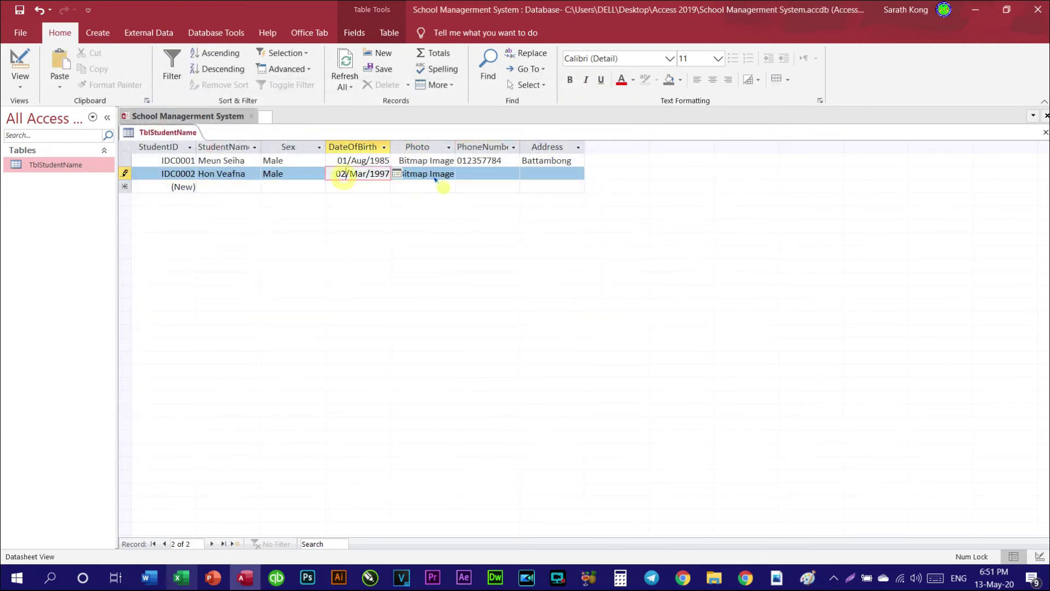
Copy the second student's phone number from Excel cell K3.
{"action": "left_click", "coordinate": [502, 172]}
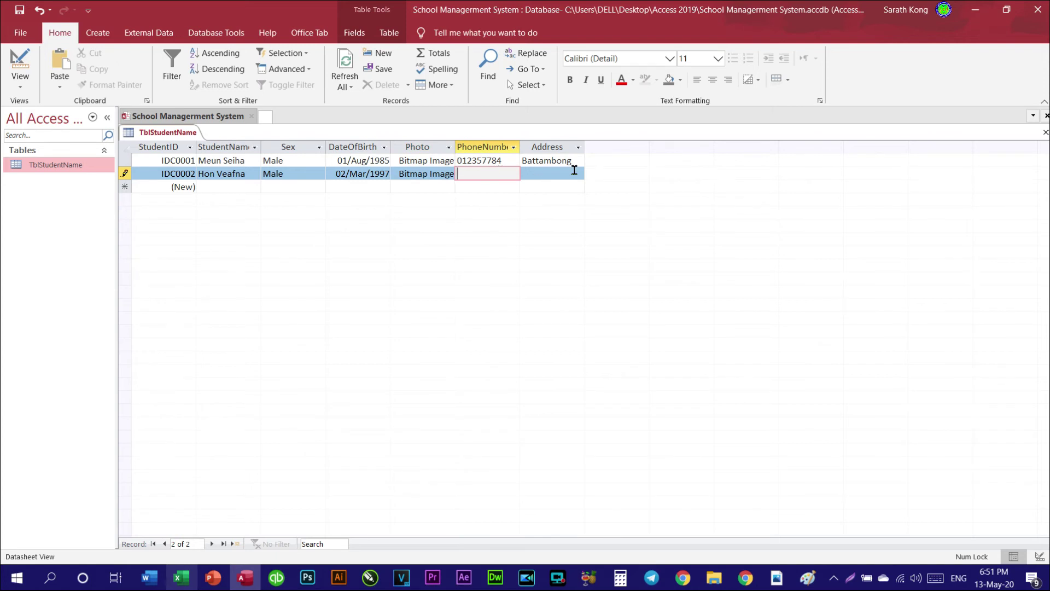
{"action": "left_click", "coordinate": [554, 176]}
{"action": "key", "text": "shift+Tab"}
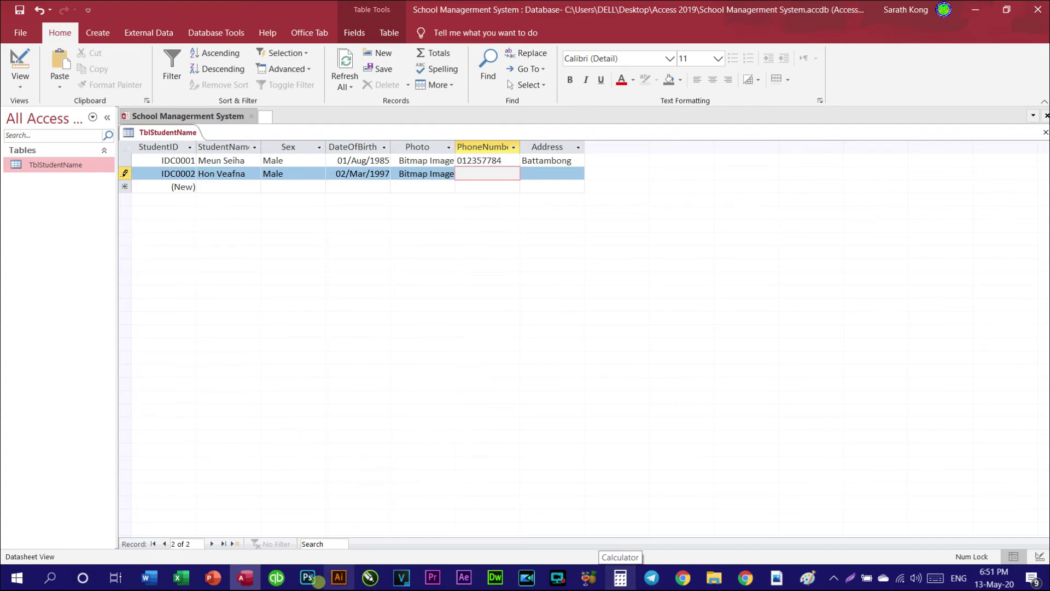
{"action": "left_click", "coordinate": [181, 577]}
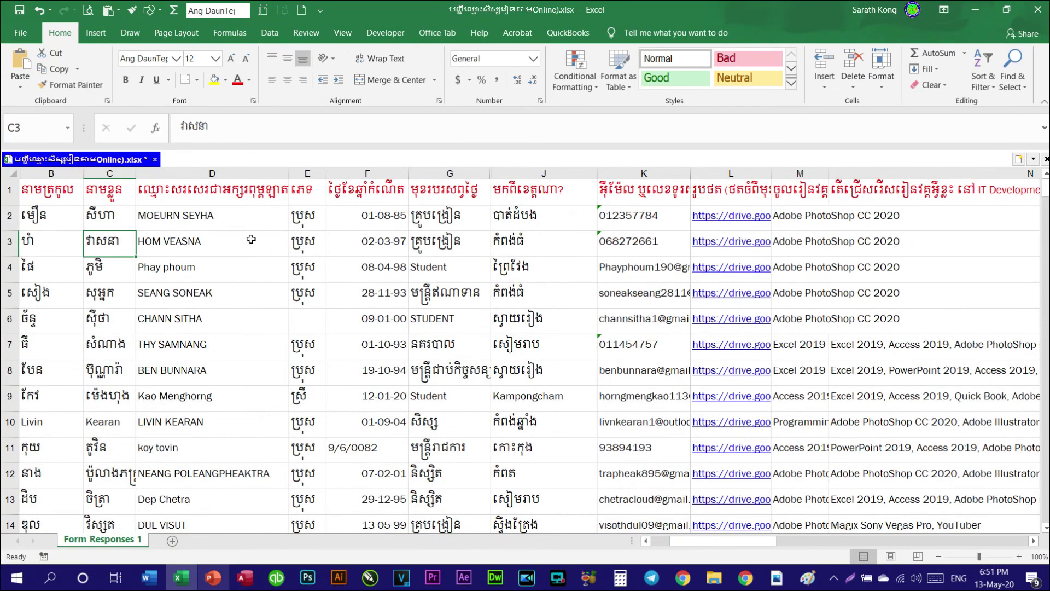
{"action": "left_click", "coordinate": [251, 239]}
{"action": "left_click", "coordinate": [433, 239]}
{"action": "left_click", "coordinate": [563, 242]}
{"action": "left_click", "coordinate": [669, 239]}
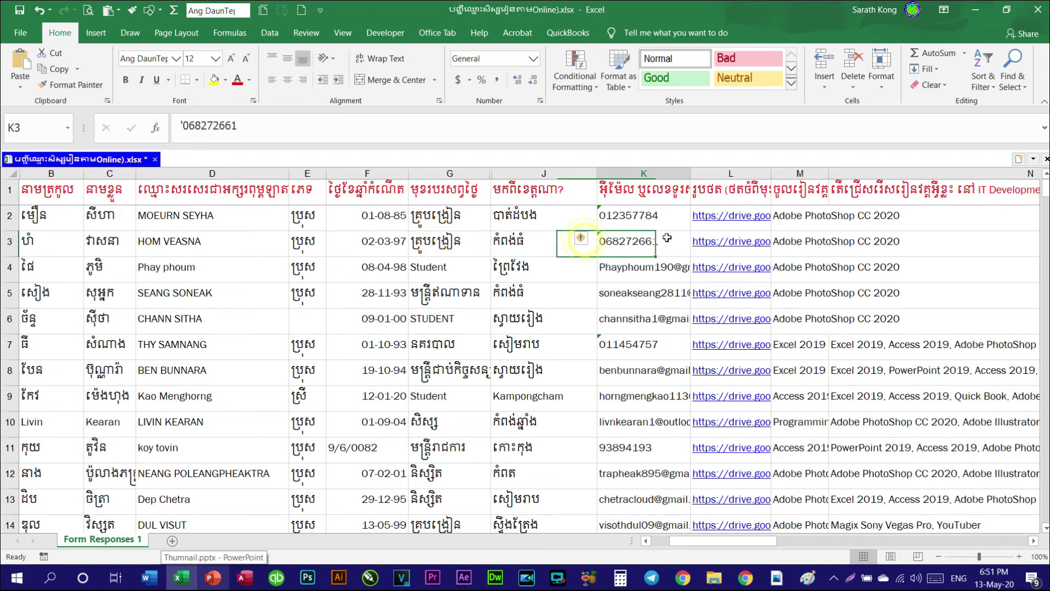
{"action": "double_click", "coordinate": [668, 239]}
{"action": "left_click_drag", "start_coordinate": [669, 239], "coordinate": [596, 241]}
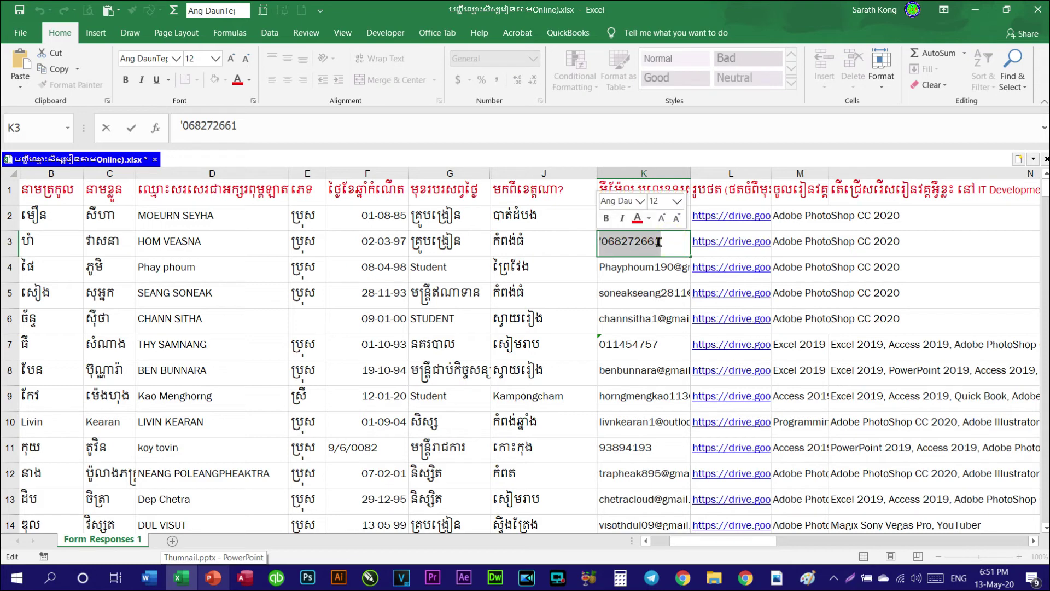
{"action": "right_click", "coordinate": [616, 245]}
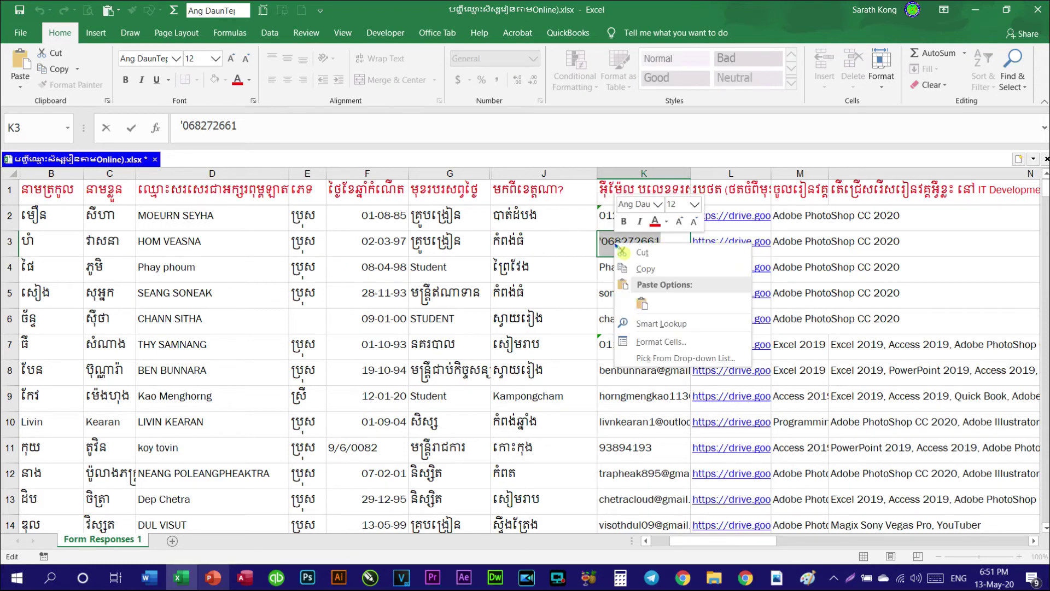
{"action": "left_click", "coordinate": [643, 268]}
Paste the phone number into record 2's PhoneNumber cell and delete its leading apostrophe.
{"action": "left_click", "coordinate": [246, 572]}
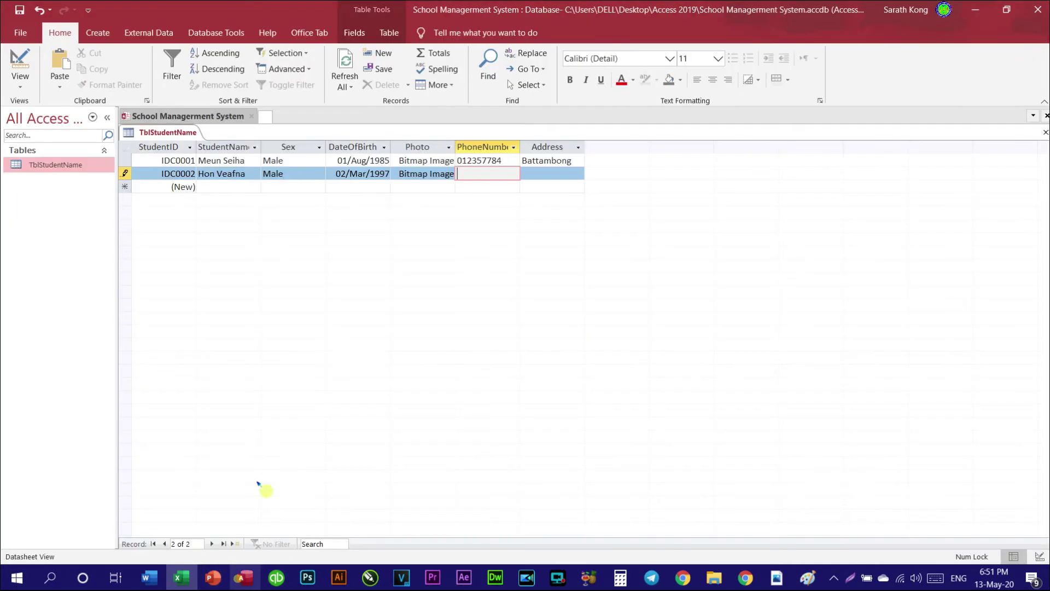
{"action": "right_click", "coordinate": [464, 169]}
{"action": "left_click", "coordinate": [498, 212]}
{"action": "left_click", "coordinate": [457, 170]}
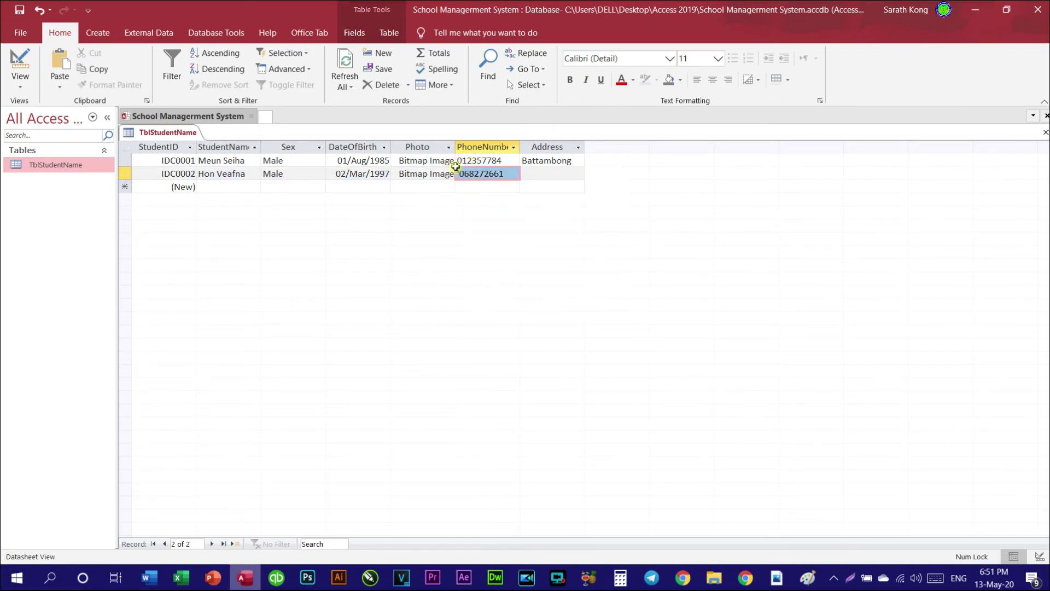
{"action": "key", "text": "Return"}
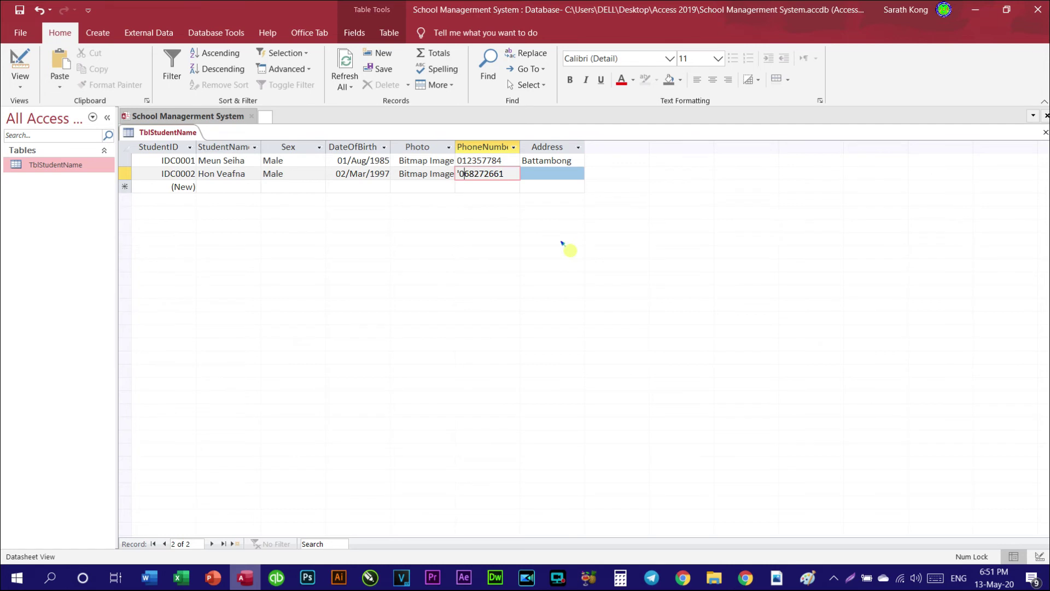
{"action": "key", "text": "Delete"}
{"action": "left_click", "coordinate": [505, 162]}
{"action": "left_click", "coordinate": [569, 175]}
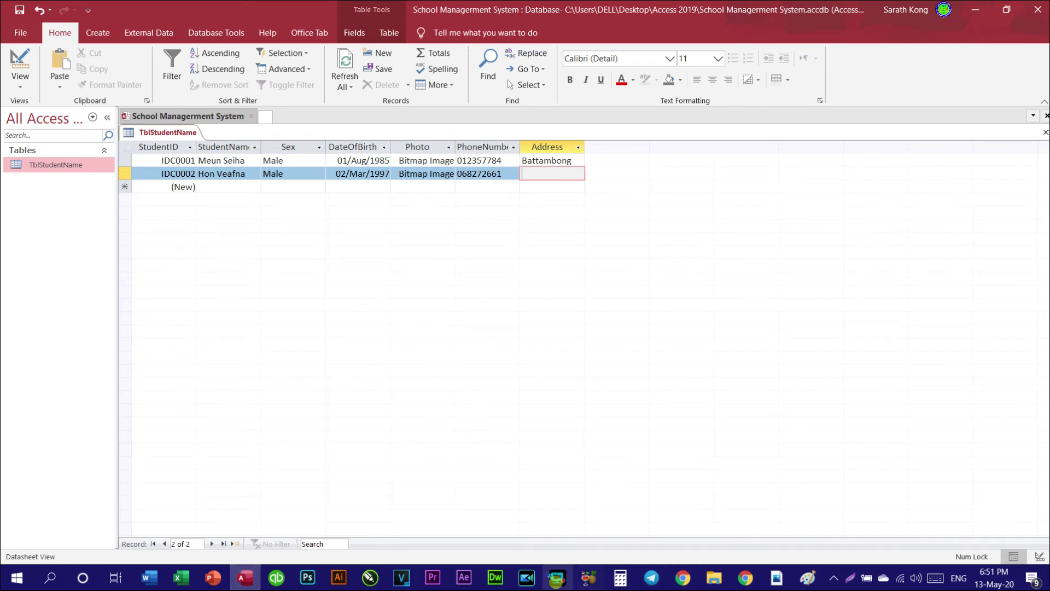
{"action": "left_click", "coordinate": [182, 577]}
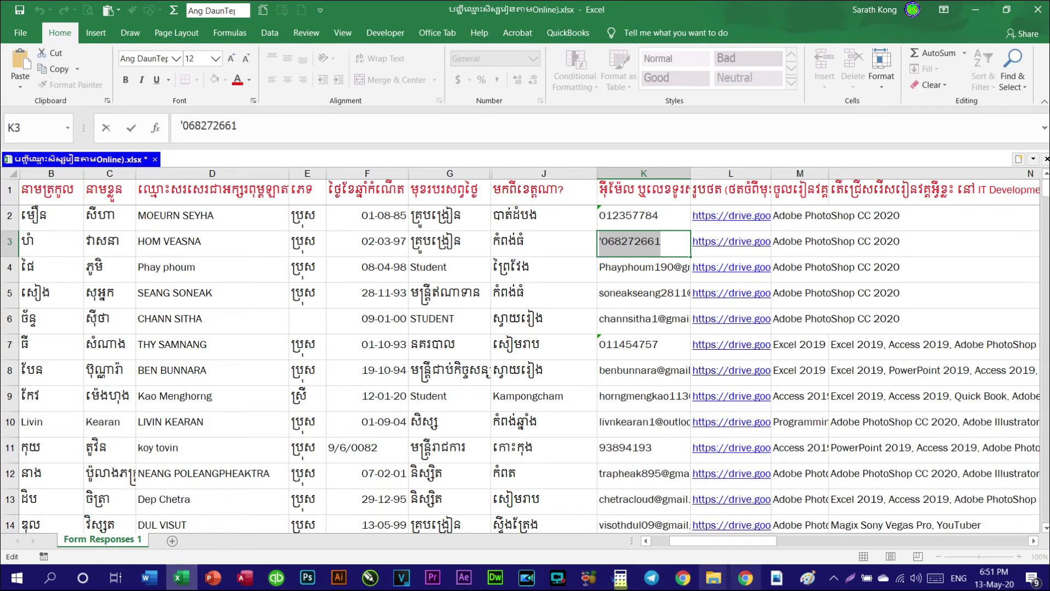
Enter Kampong Thom as the second record's Address and commit it.
{"action": "left_click", "coordinate": [245, 578]}
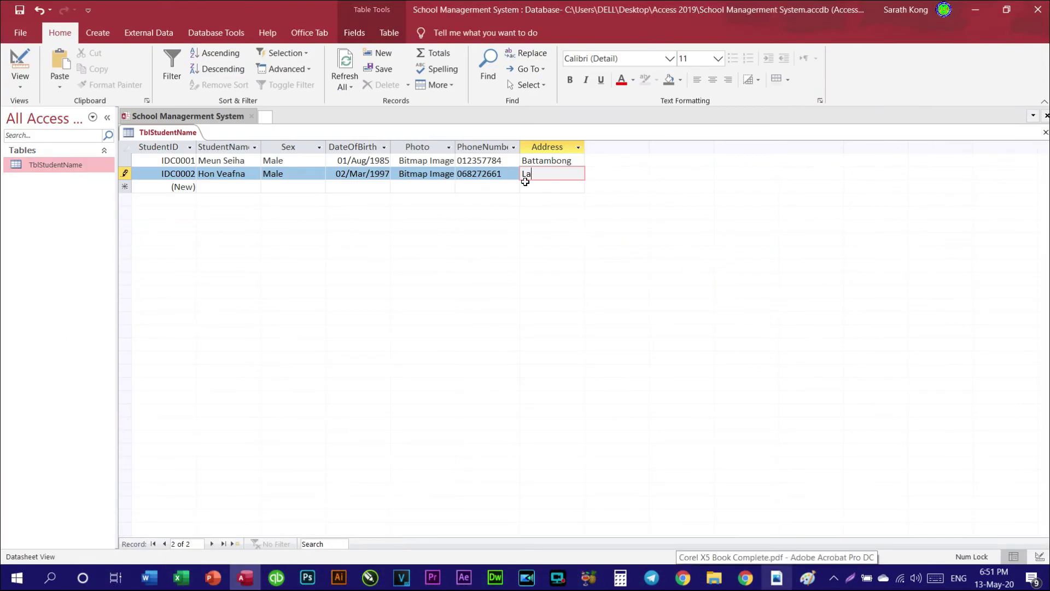
{"action": "type", "text": "mpong Thom"}
{"action": "left_click", "coordinate": [196, 162]}
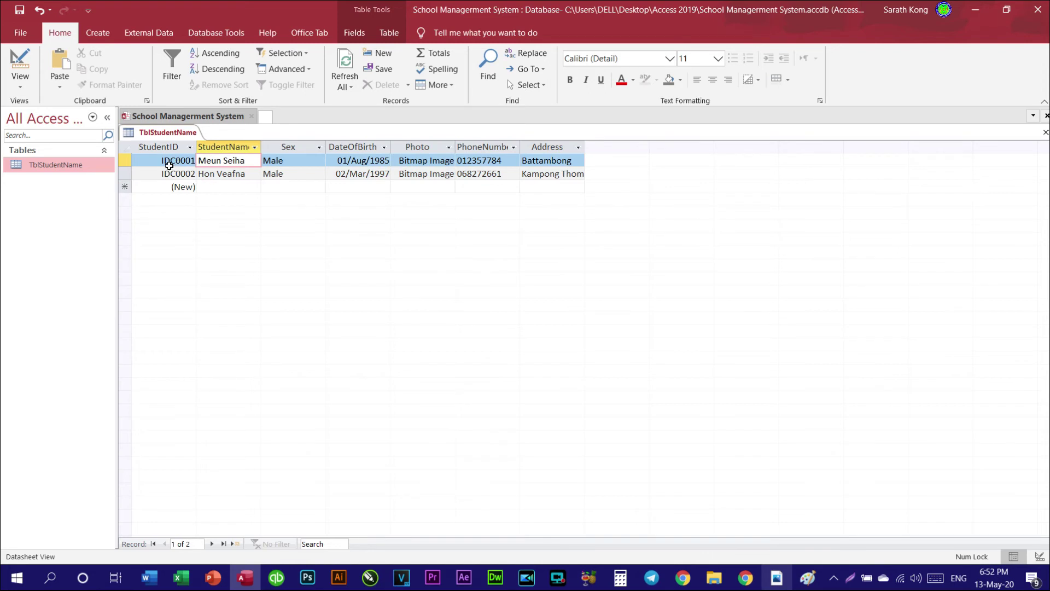
{"action": "left_click", "coordinate": [96, 37]}
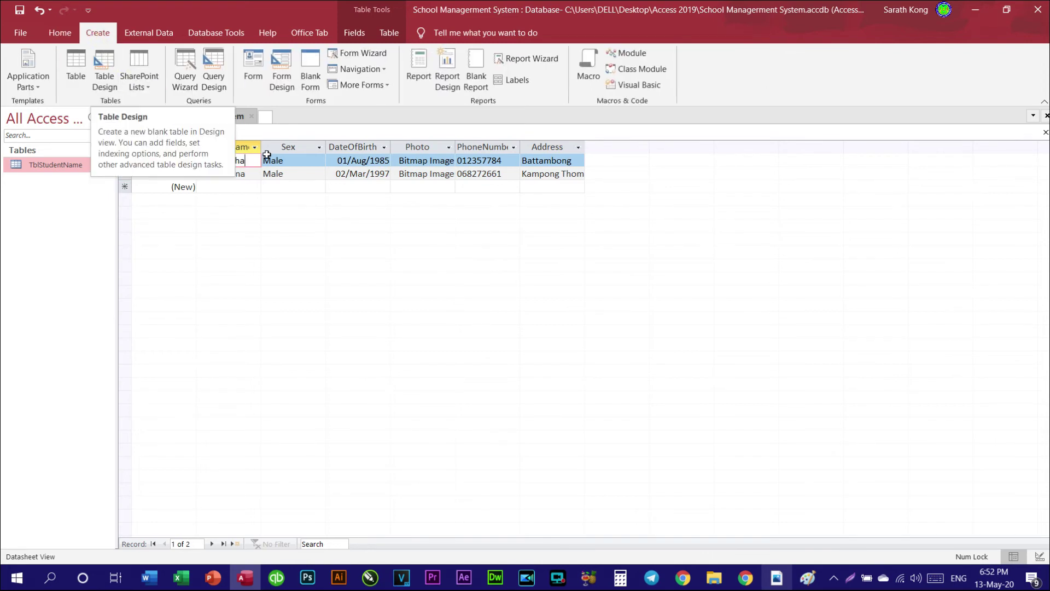
Review the second record's name, sex, birth date and photo fields.
{"action": "left_click", "coordinate": [285, 174]}
{"action": "left_click", "coordinate": [219, 174]}
{"action": "left_click", "coordinate": [175, 174]}
{"action": "left_click", "coordinate": [241, 173]}
{"action": "left_click", "coordinate": [217, 173]}
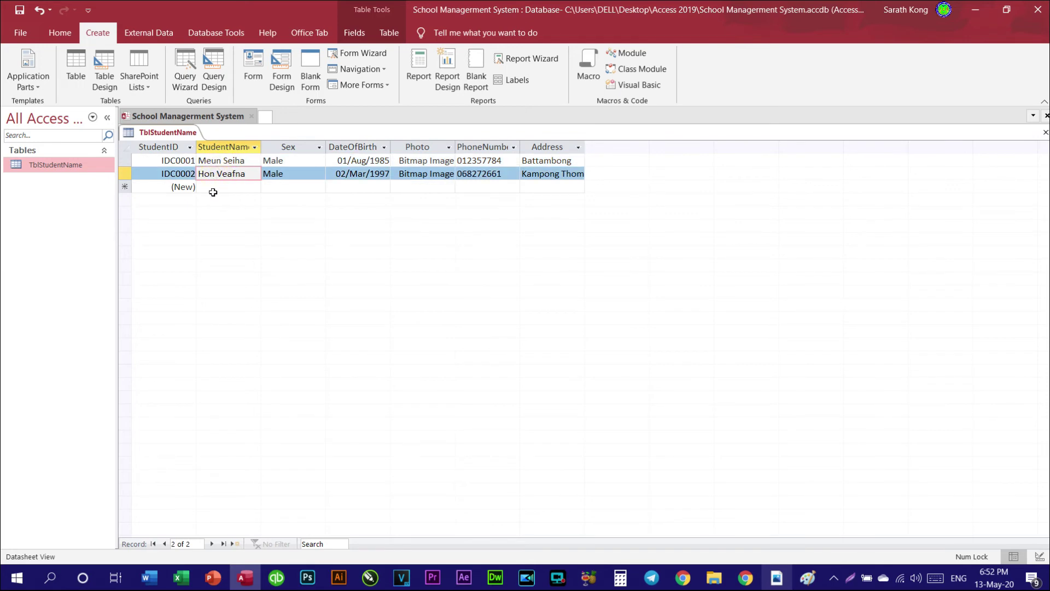
{"action": "left_click", "coordinate": [255, 160]}
{"action": "left_click", "coordinate": [306, 160]}
{"action": "left_click", "coordinate": [300, 174]}
{"action": "left_click", "coordinate": [351, 173]}
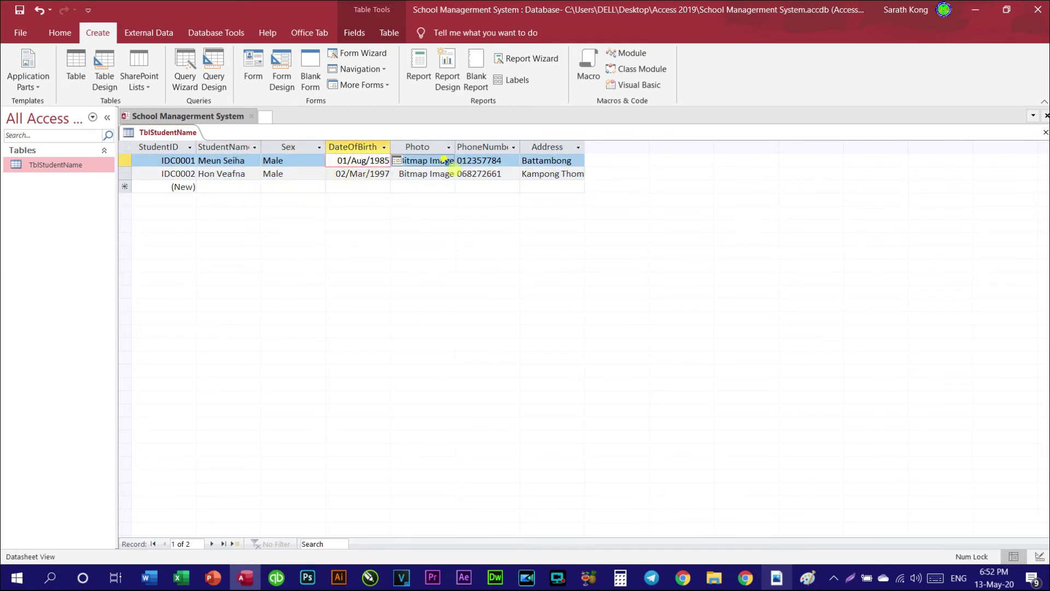
{"action": "left_click", "coordinate": [453, 163]}
{"action": "left_click", "coordinate": [354, 174]}
{"action": "key", "text": "Tab"}
{"action": "key", "text": "Tab"}
{"action": "key", "text": "Tab"}
Widen the Address, PhoneNumber, Photo, DateOfBirth, Sex and StudentName columns.
{"action": "left_click_drag", "start_coordinate": [587, 149], "coordinate": [615, 150]}
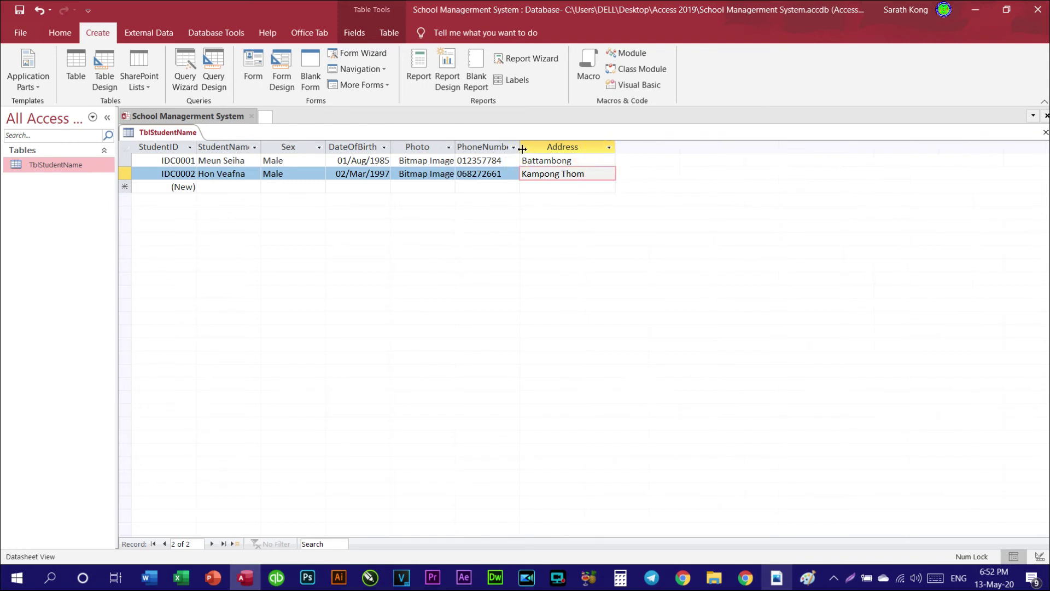
{"action": "left_click_drag", "start_coordinate": [522, 148], "coordinate": [542, 149]}
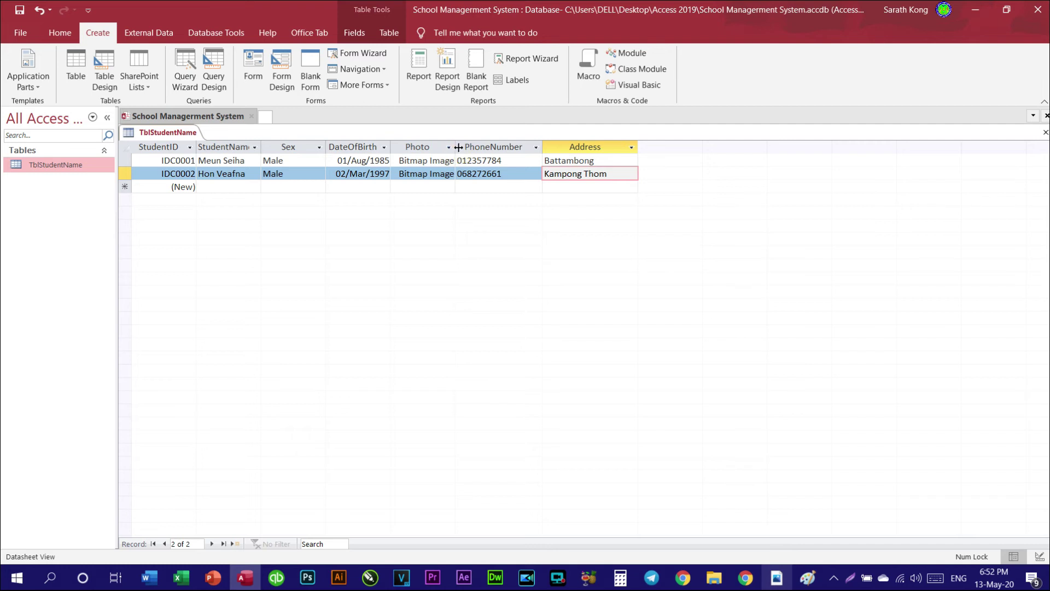
{"action": "left_click_drag", "start_coordinate": [456, 148], "coordinate": [474, 147]}
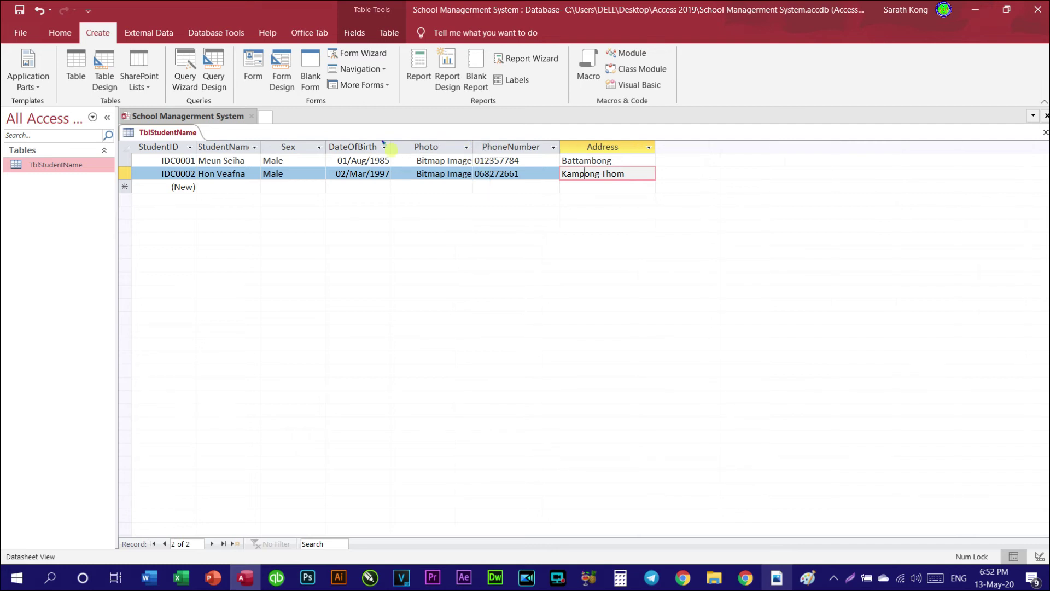
{"action": "left_click_drag", "start_coordinate": [390, 145], "coordinate": [407, 145]}
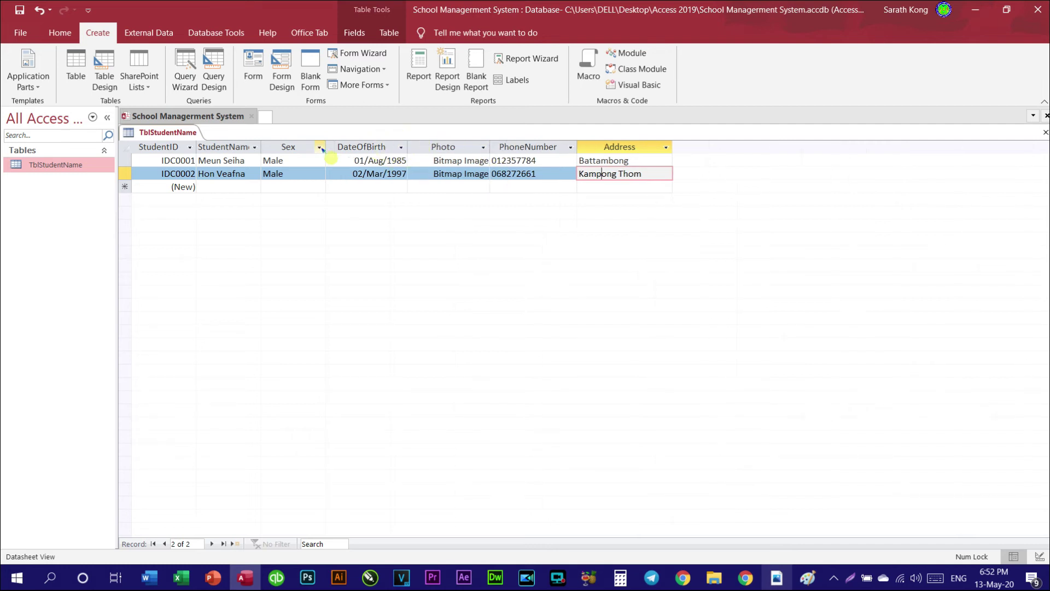
{"action": "left_click_drag", "start_coordinate": [325, 147], "coordinate": [336, 146]}
{"action": "left_click_drag", "start_coordinate": [261, 147], "coordinate": [270, 147]}
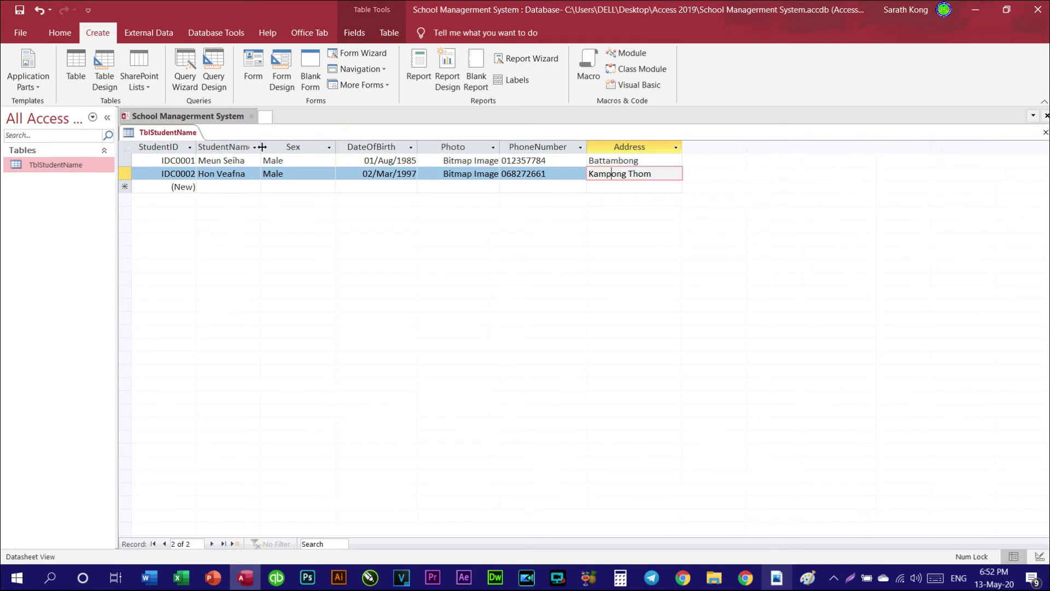
Select the StudentName and Address columns in the datasheet.
{"action": "left_click", "coordinate": [623, 188]}
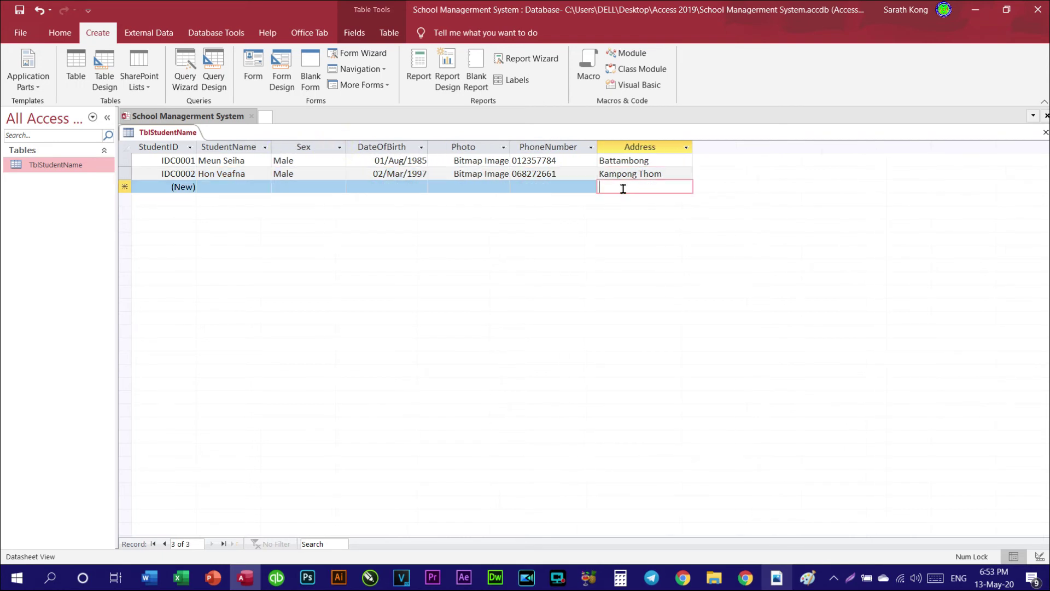
{"action": "left_click", "coordinate": [238, 146]}
{"action": "left_click", "coordinate": [164, 146]}
{"action": "left_click", "coordinate": [219, 144]}
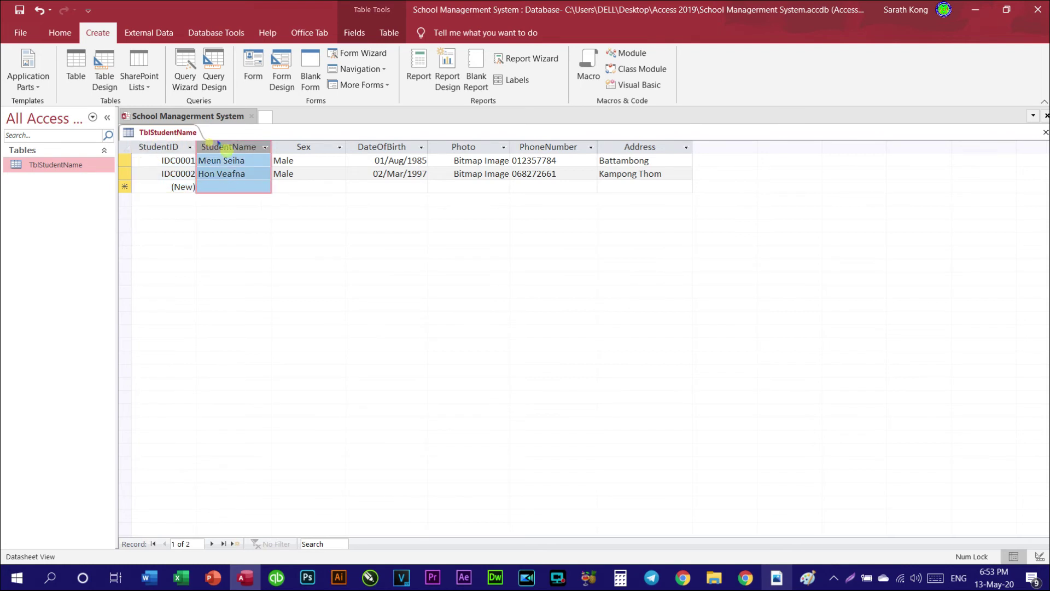
{"action": "left_click", "coordinate": [237, 159]}
{"action": "left_click", "coordinate": [640, 147]}
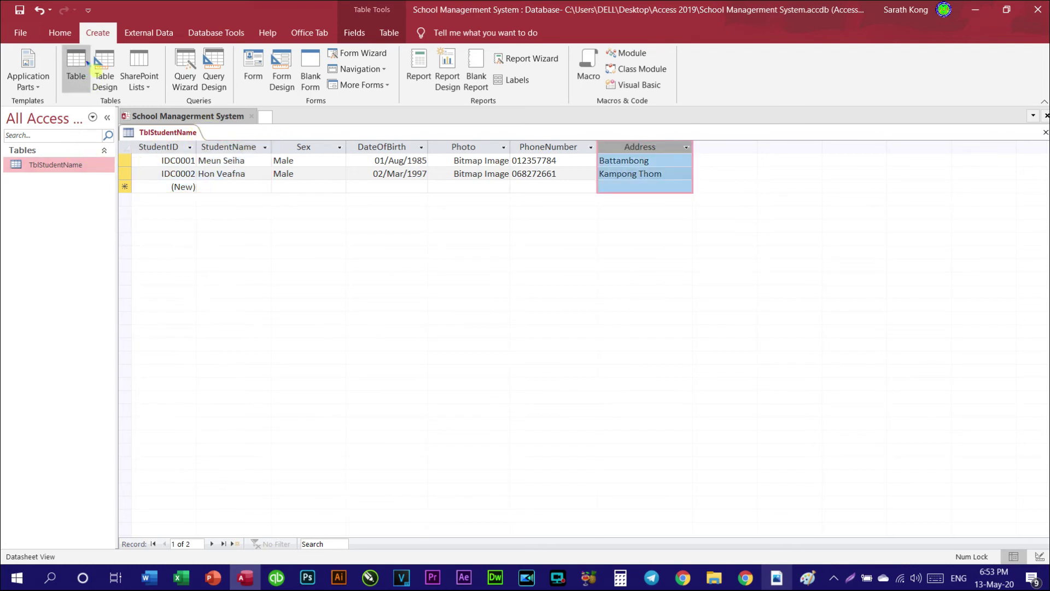
{"action": "left_click", "coordinate": [59, 34]}
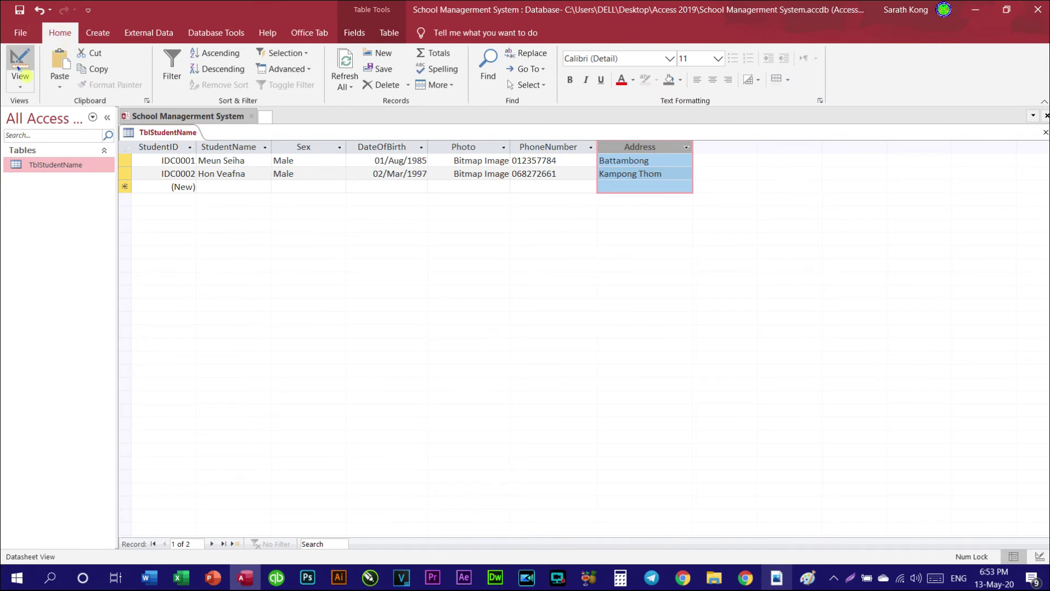
Switch TblStudentName to Design View and look over its field definitions.
{"action": "left_click", "coordinate": [20, 68]}
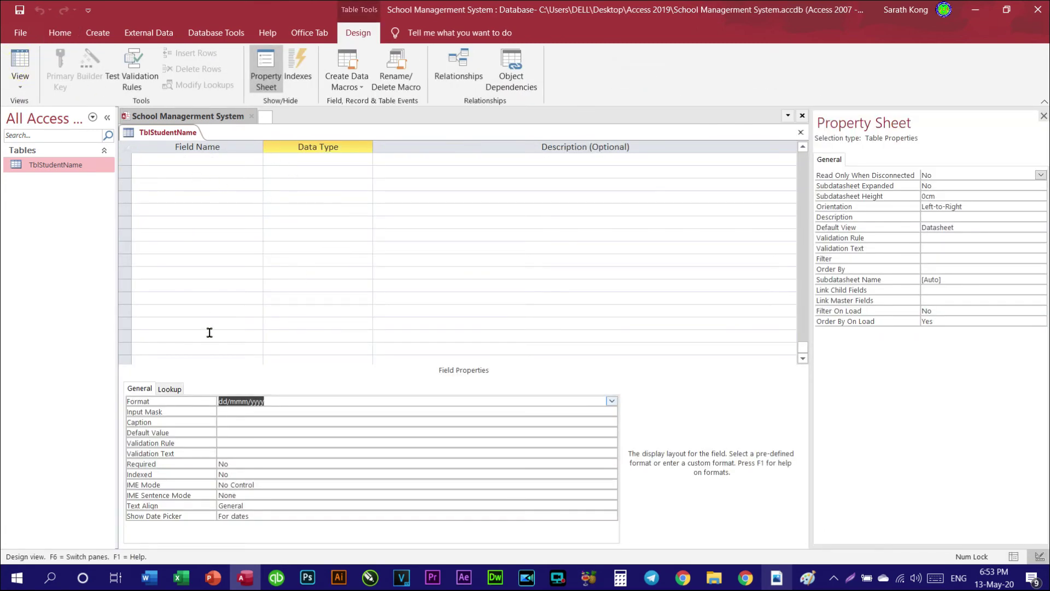
{"action": "left_click", "coordinate": [196, 158]}
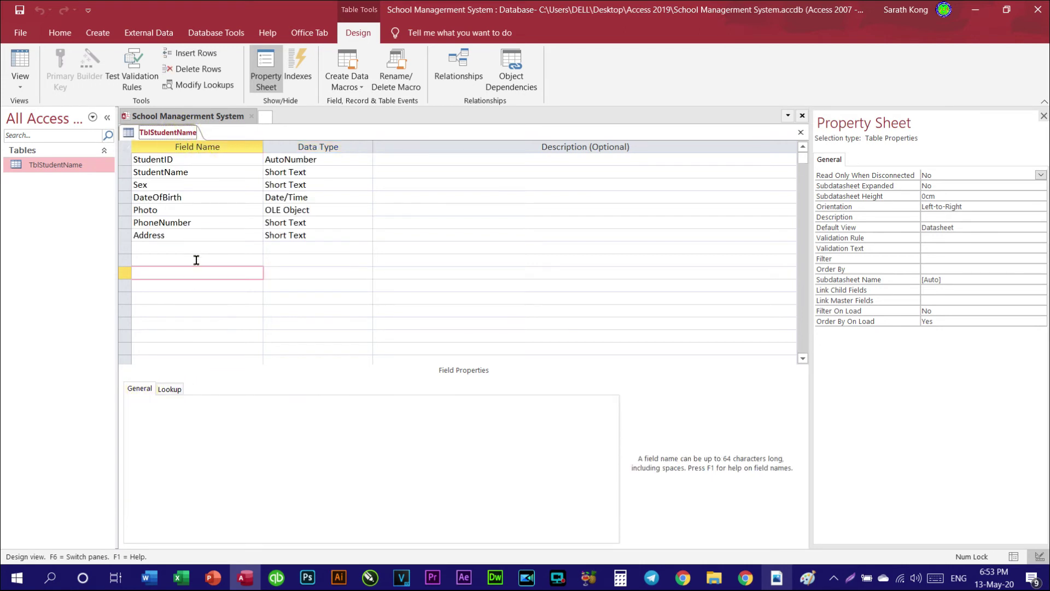
{"action": "left_click", "coordinate": [178, 222]}
{"action": "left_click", "coordinate": [206, 198]}
{"action": "left_click", "coordinate": [219, 184]}
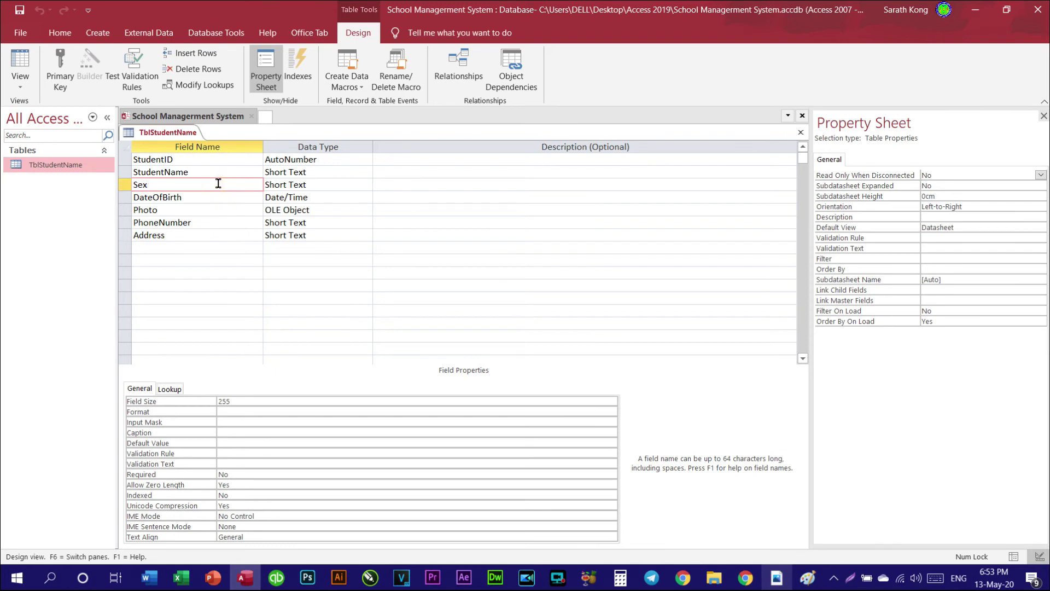
{"action": "left_click", "coordinate": [174, 246]}
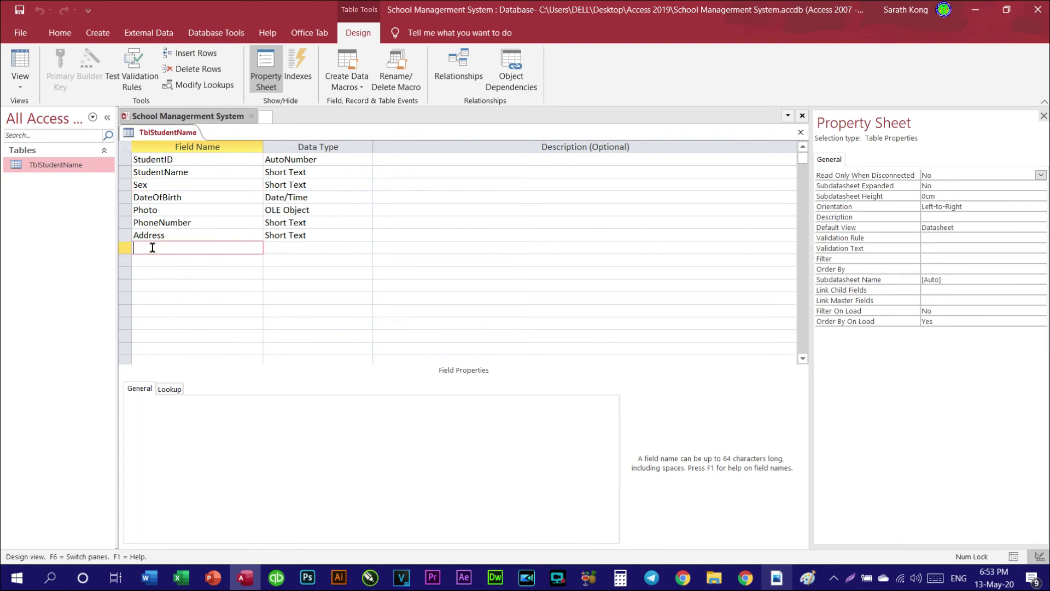
Insert a blank field row above Sex and start naming it.
{"action": "left_click", "coordinate": [127, 184]}
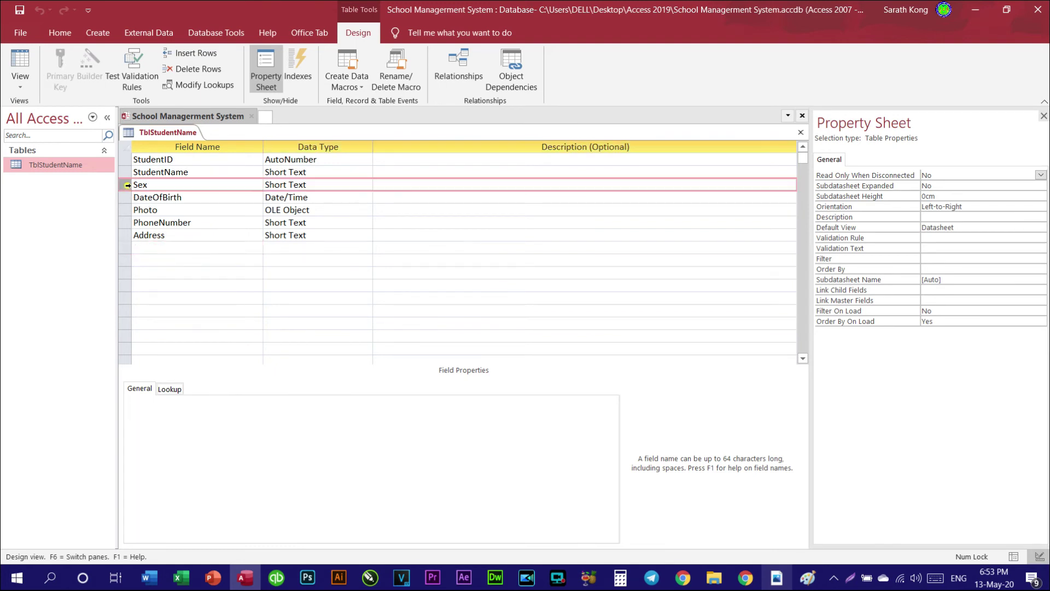
{"action": "right_click", "coordinate": [126, 185]}
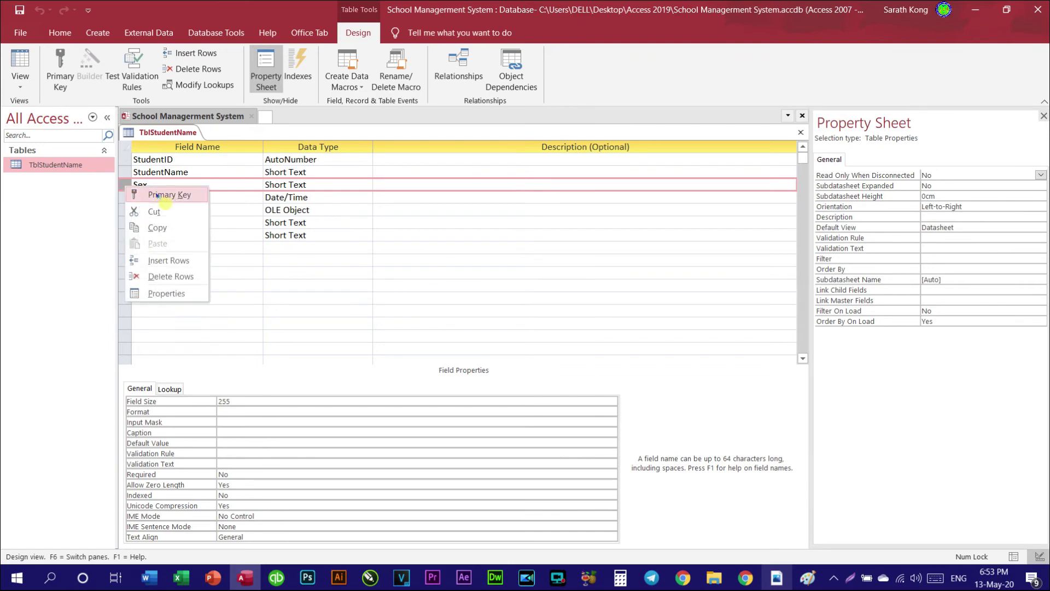
{"action": "key", "text": "Escape"}
{"action": "left_click", "coordinate": [177, 259]}
{"action": "left_click", "coordinate": [190, 200]}
{"action": "left_click", "coordinate": [194, 182]}
{"action": "type", "text": "LatinName"}
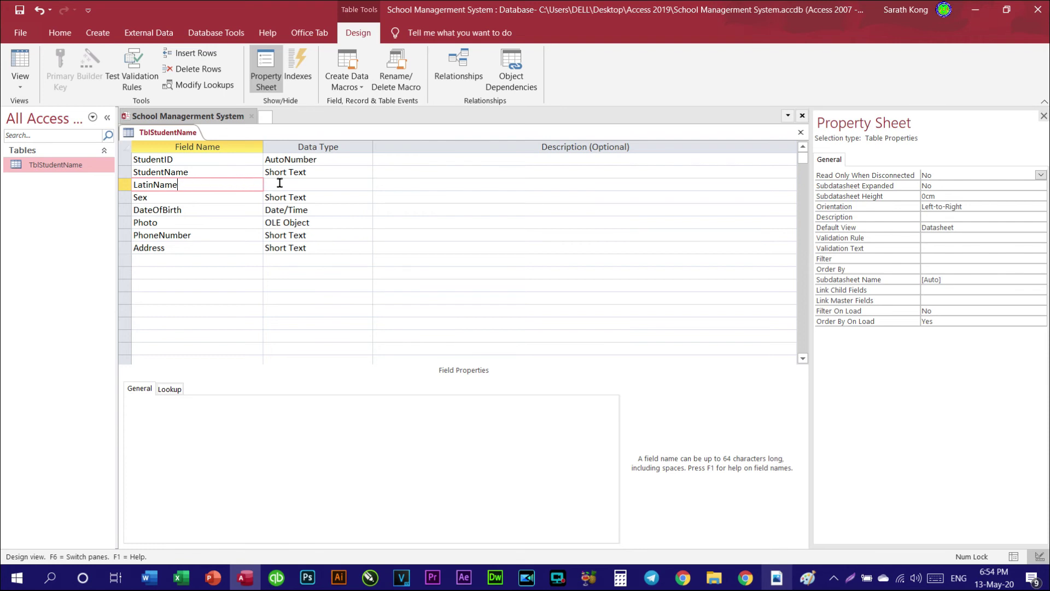
Make LatinName and a new FacebookName field below Address both Short Text.
{"action": "left_click", "coordinate": [280, 183]}
{"action": "left_click", "coordinate": [367, 185]}
{"action": "left_click", "coordinate": [333, 195]}
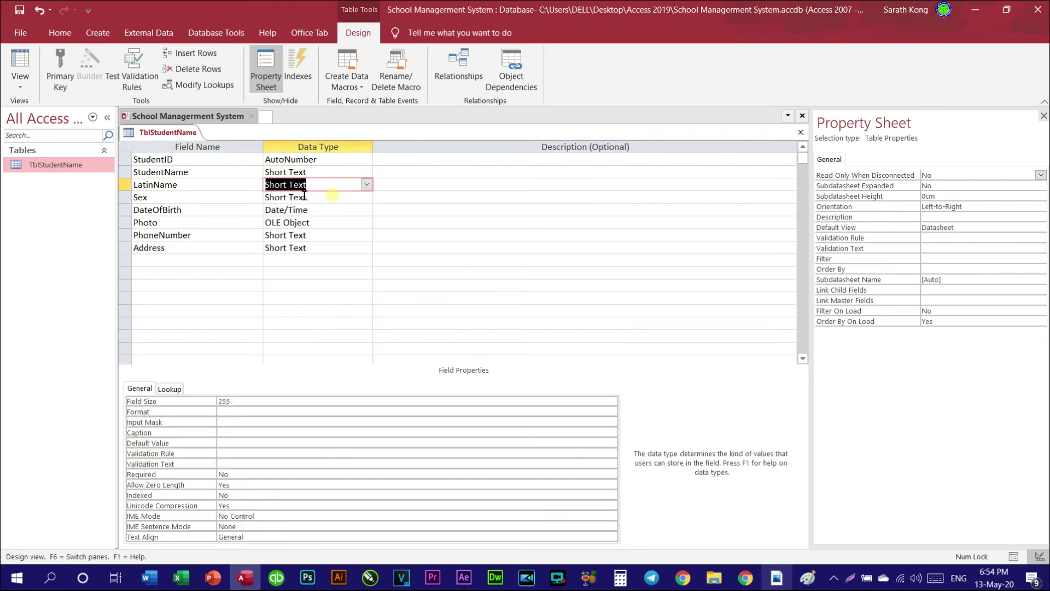
{"action": "left_click", "coordinate": [216, 186]}
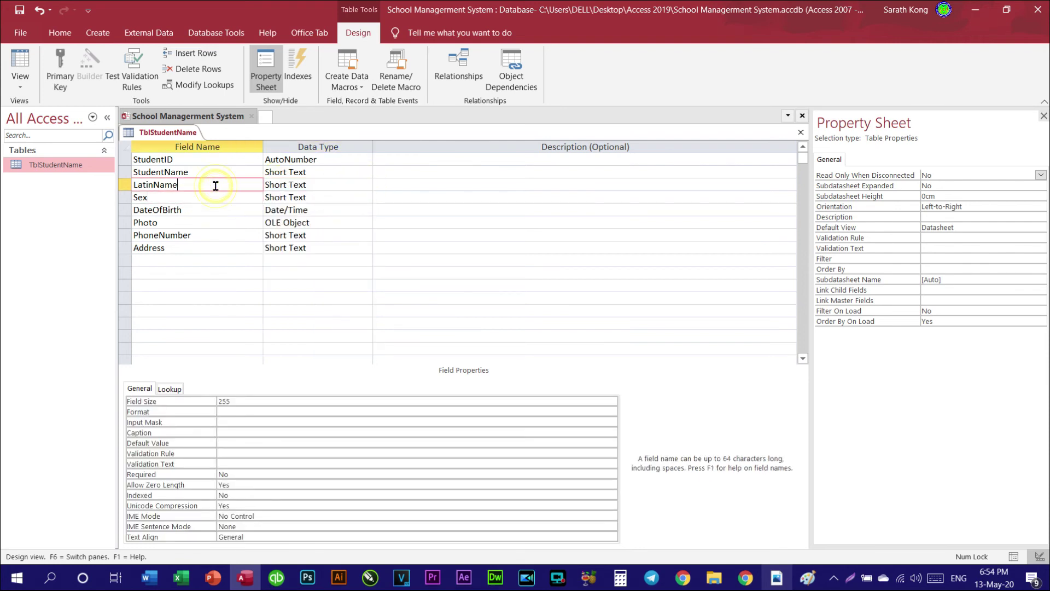
{"action": "left_click", "coordinate": [184, 261]}
{"action": "type", "text": "FacebookName"}
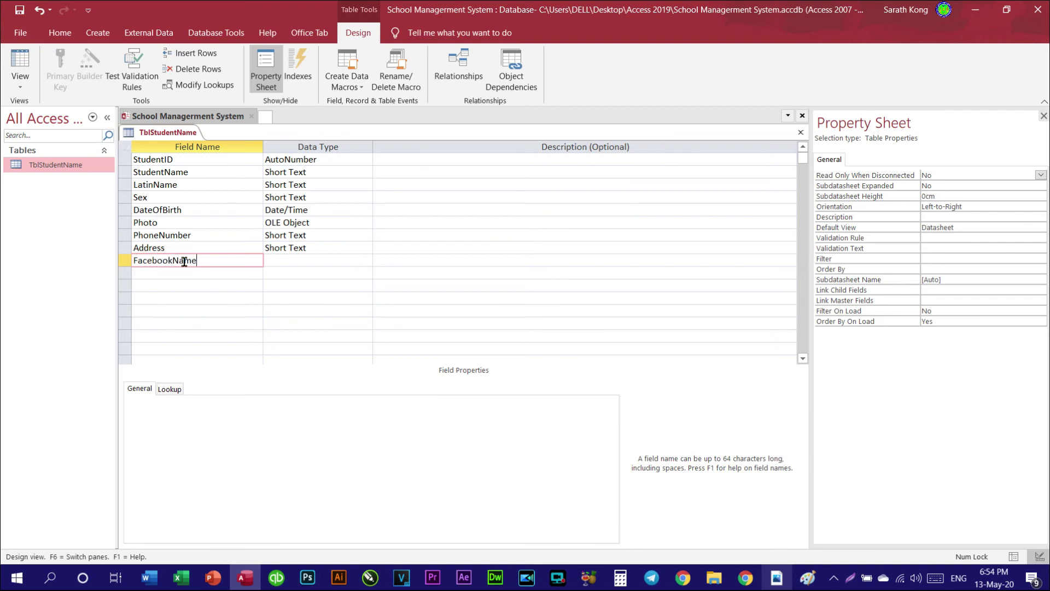
{"action": "left_click", "coordinate": [310, 260]}
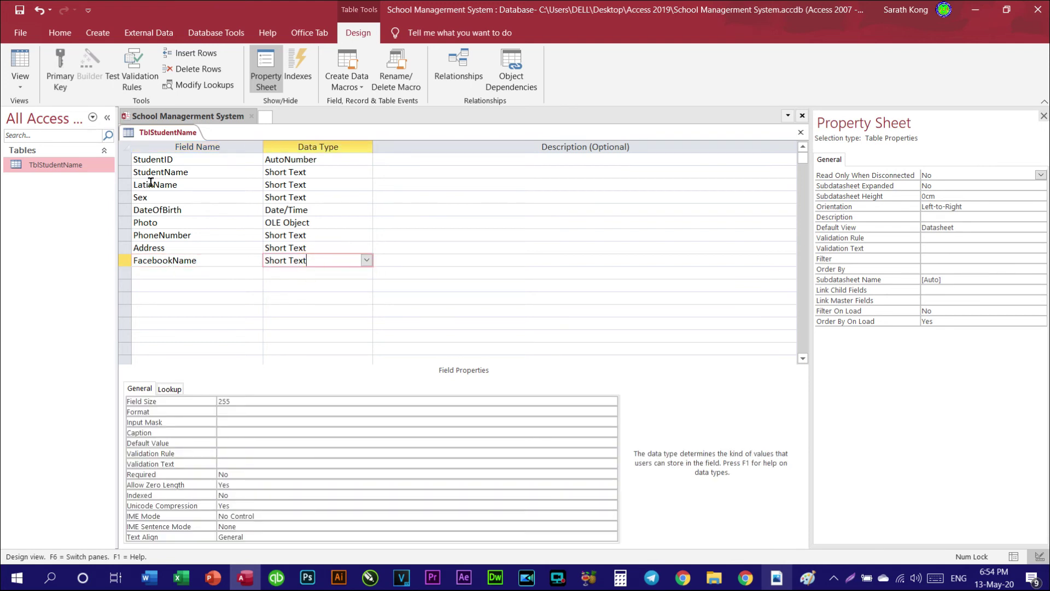
Save the table design and switch to Datasheet View.
{"action": "right_click", "coordinate": [158, 132]}
{"action": "left_click", "coordinate": [182, 138]}
{"action": "left_click", "coordinate": [21, 69]}
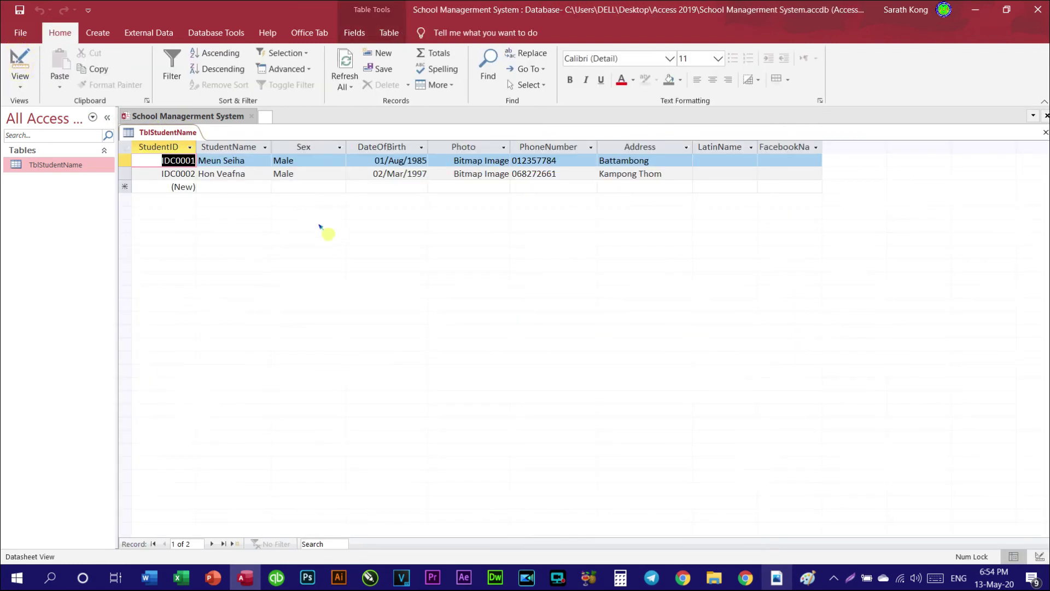
Drag the LatinName column between StudentName and Sex, then select the students' names.
{"action": "left_click", "coordinate": [243, 161]}
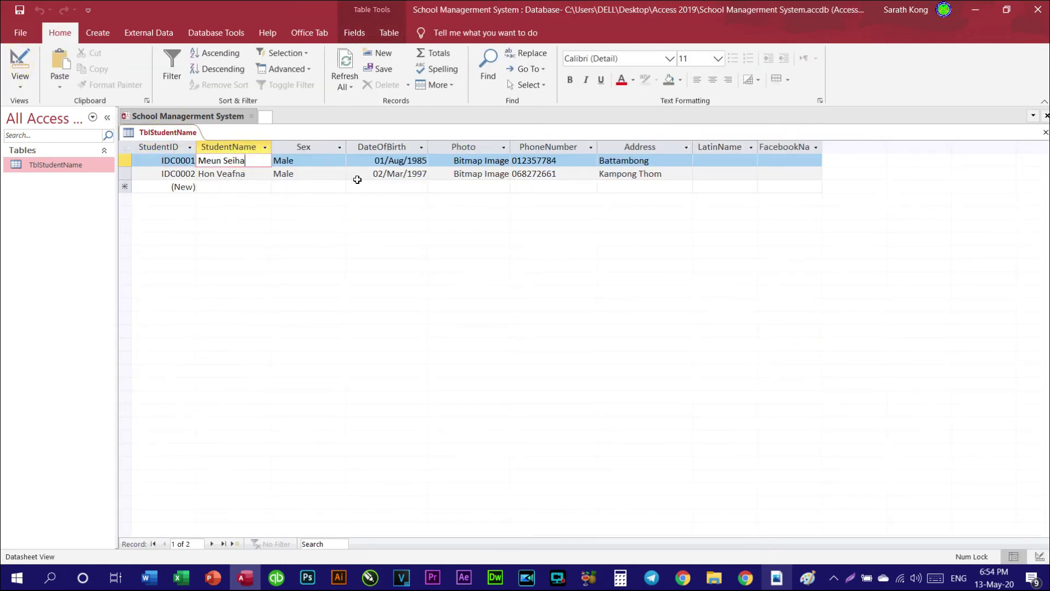
{"action": "left_click", "coordinate": [724, 151]}
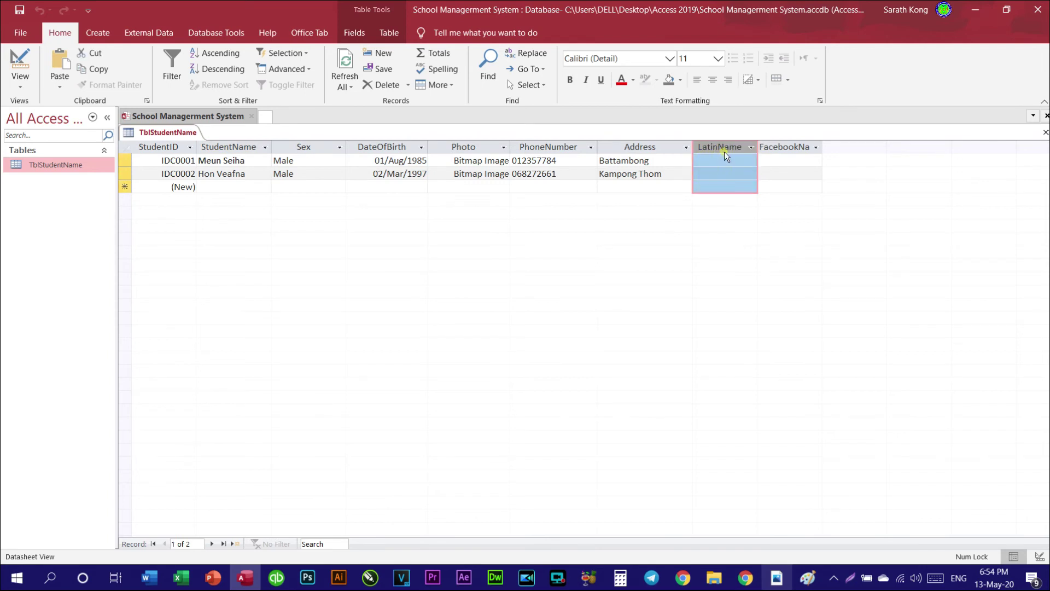
{"action": "mouse_move", "coordinate": [720, 150]}
{"action": "left_mouse_down"}
{"action": "mouse_move", "coordinate": [381, 164]}
{"action": "mouse_move", "coordinate": [325, 153]}
{"action": "left_mouse_up"}
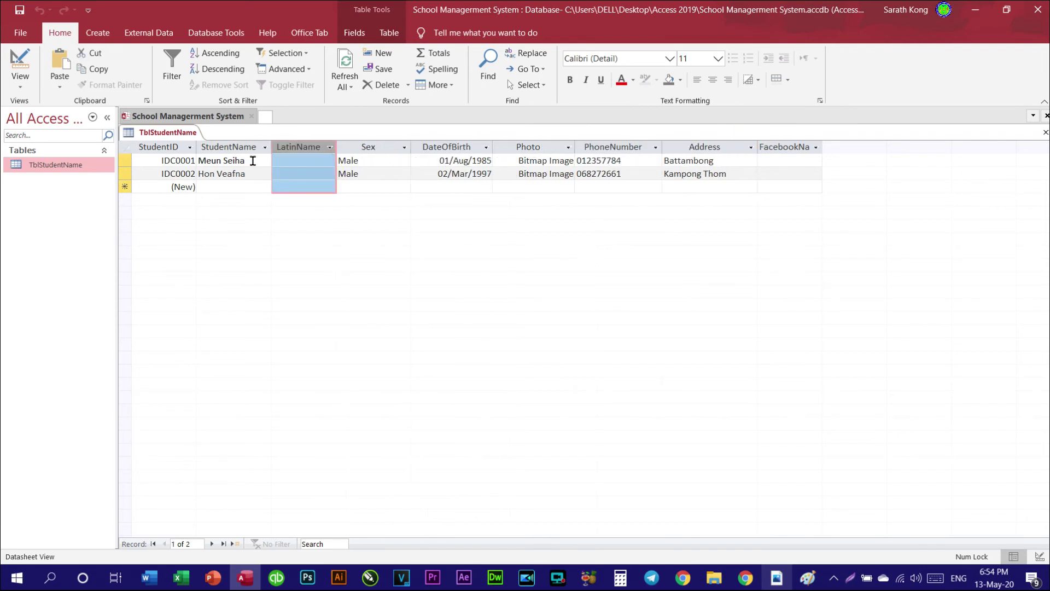
{"action": "left_click", "coordinate": [229, 161]}
{"action": "left_click_drag", "start_coordinate": [263, 161], "coordinate": [195, 160]}
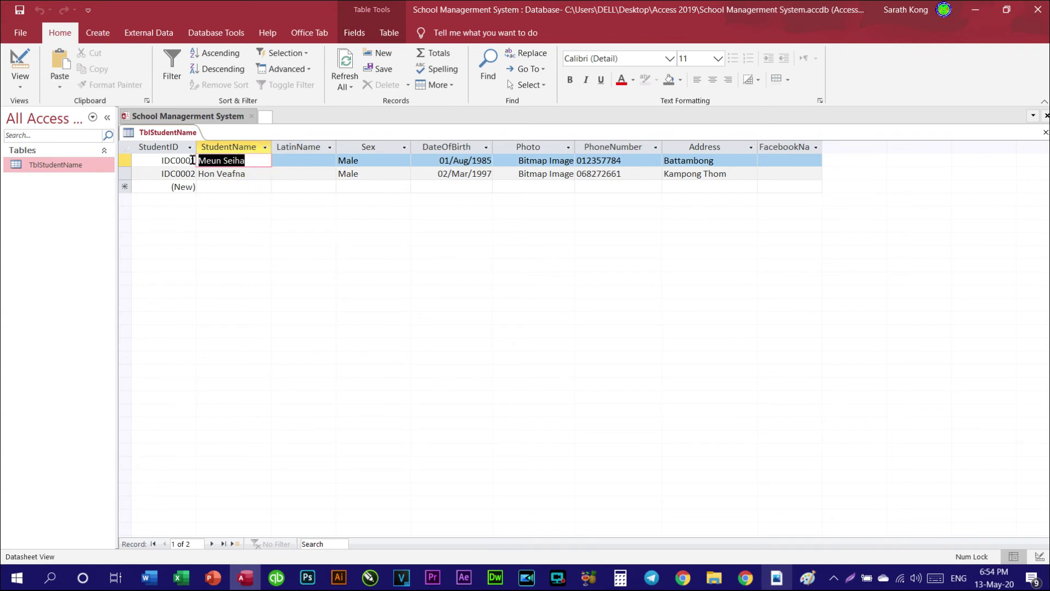
{"action": "left_click", "coordinate": [291, 161]}
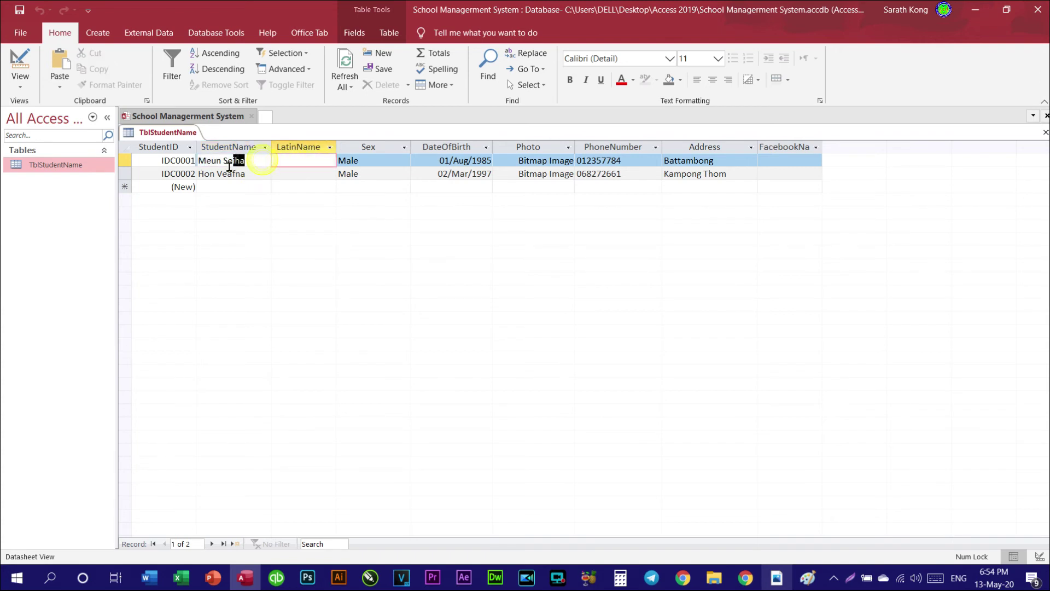
{"action": "left_click_drag", "start_coordinate": [253, 173], "coordinate": [199, 160]}
Cut the first student's name from StudentName and paste it into LatinName.
{"action": "left_click", "coordinate": [258, 161]}
{"action": "right_click", "coordinate": [231, 161]}
{"action": "left_click", "coordinate": [259, 167]}
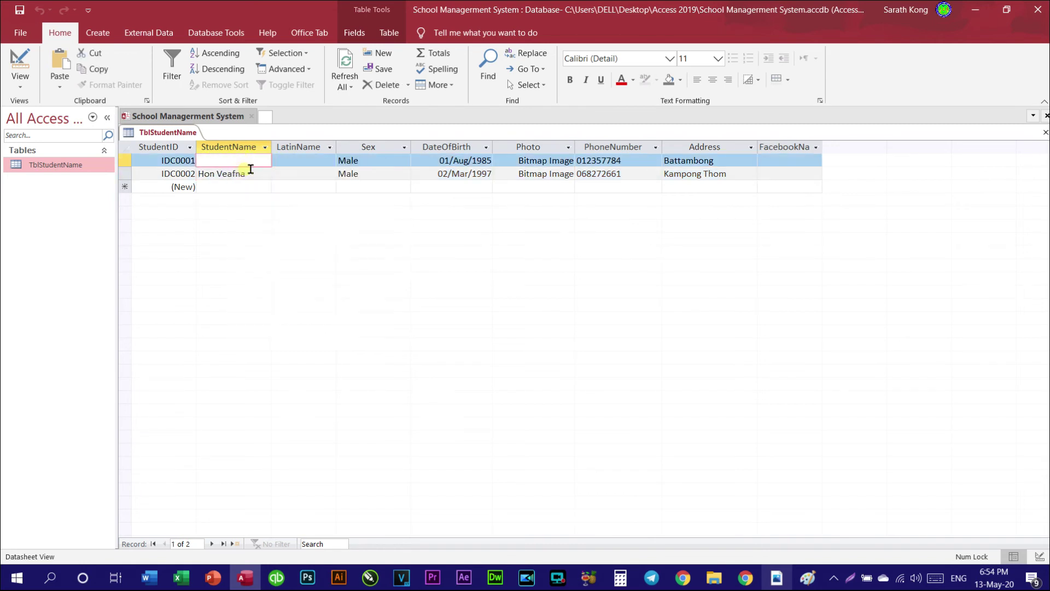
{"action": "left_click", "coordinate": [289, 160]}
{"action": "right_click", "coordinate": [294, 160]}
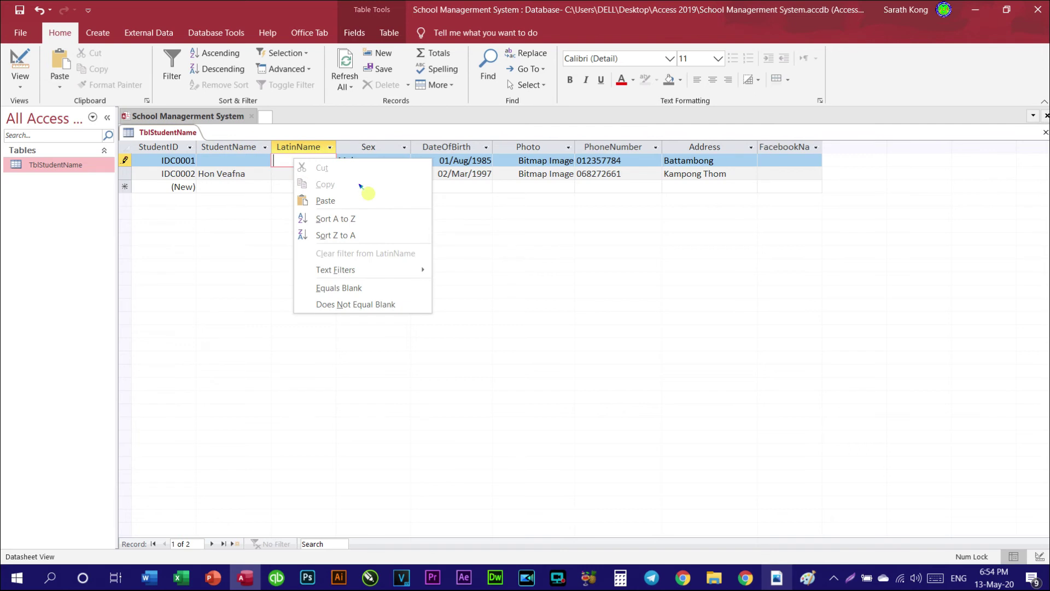
{"action": "left_click", "coordinate": [326, 200]}
Cut the second student's name from StudentName and paste it into LatinName.
{"action": "left_click", "coordinate": [235, 174]}
{"action": "left_click", "coordinate": [252, 174]}
{"action": "left_click_drag", "start_coordinate": [252, 174], "coordinate": [199, 174]}
{"action": "right_click", "coordinate": [228, 176]}
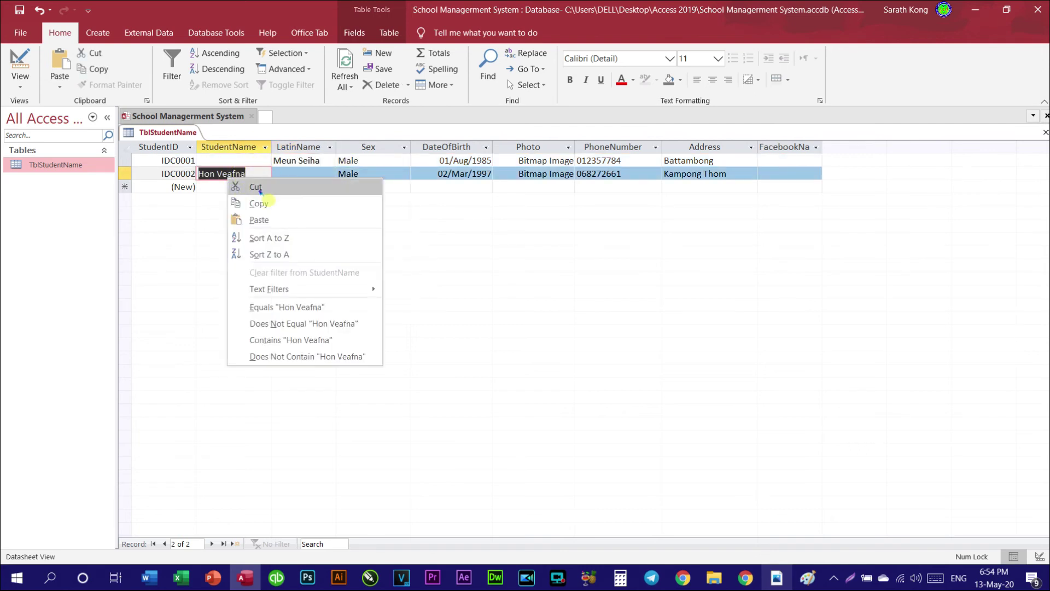
{"action": "left_click", "coordinate": [270, 188]}
{"action": "left_click", "coordinate": [314, 174]}
{"action": "right_click", "coordinate": [317, 176]}
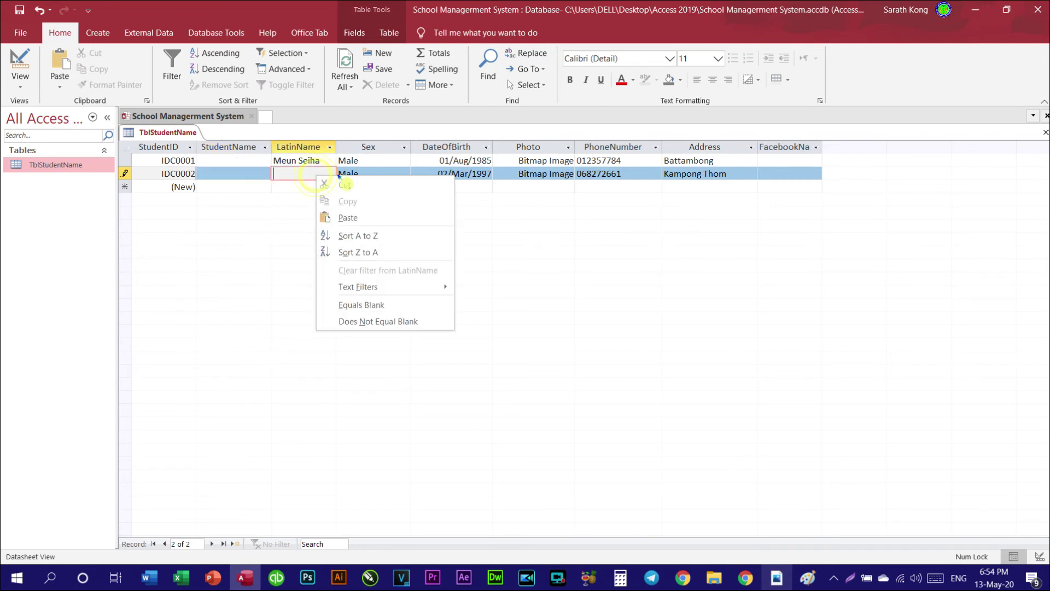
{"action": "left_click", "coordinate": [371, 222]}
Switch to the Khmer keyboard and type both students' names in Khmer into StudentName.
{"action": "left_click", "coordinate": [239, 160]}
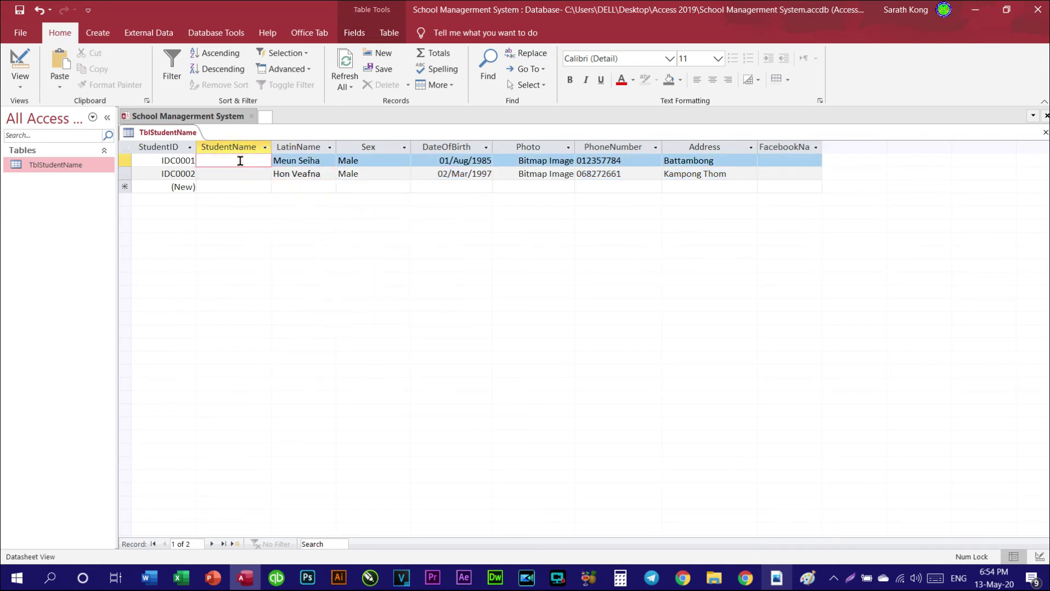
{"action": "key", "text": "super+space"}
{"action": "type", "text": "ម"}
{"action": "type", "text": "ឿន សីហា"}
{"action": "left_click", "coordinate": [224, 174]}
{"action": "type", "text": "ហ៊ំ វាសន"}
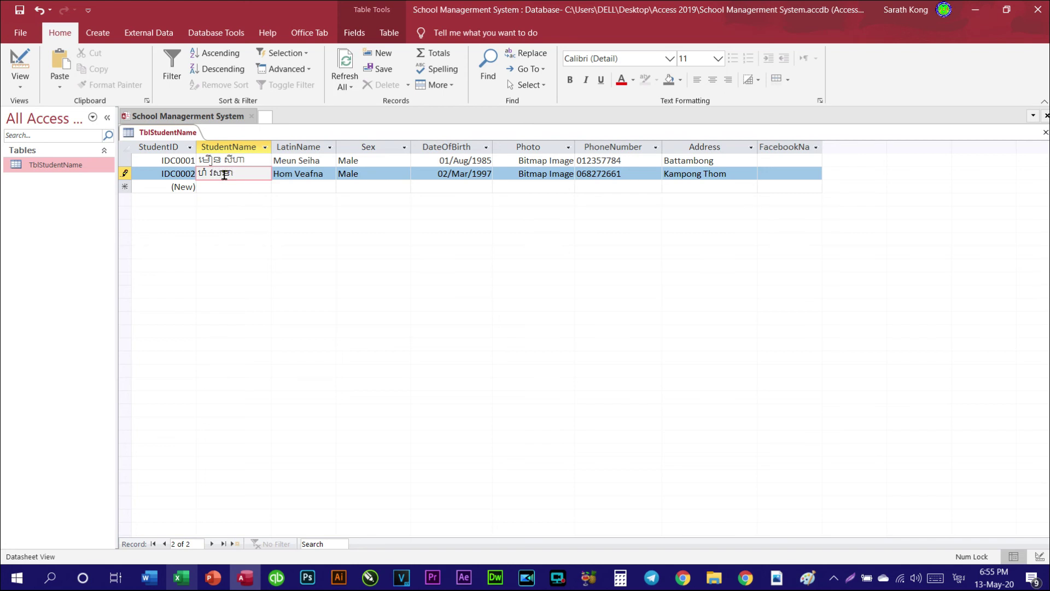
{"action": "type", "text": "ា"}
Keep Male as the second student's Sex and widen the FacebookName column.
{"action": "left_click", "coordinate": [363, 181]}
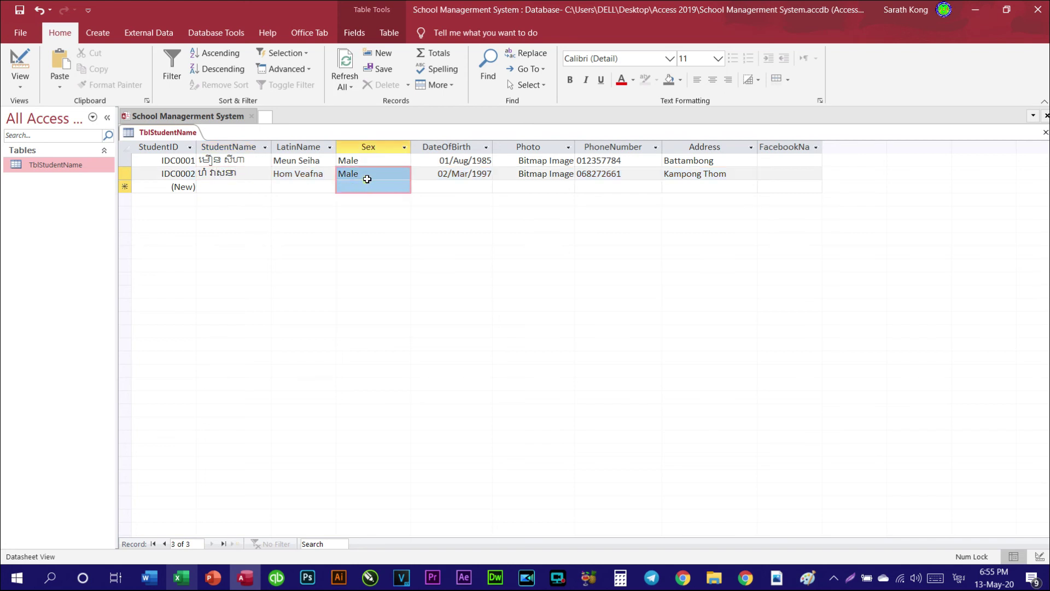
{"action": "left_click", "coordinate": [404, 173]}
{"action": "left_click", "coordinate": [445, 175]}
{"action": "left_click", "coordinate": [602, 174]}
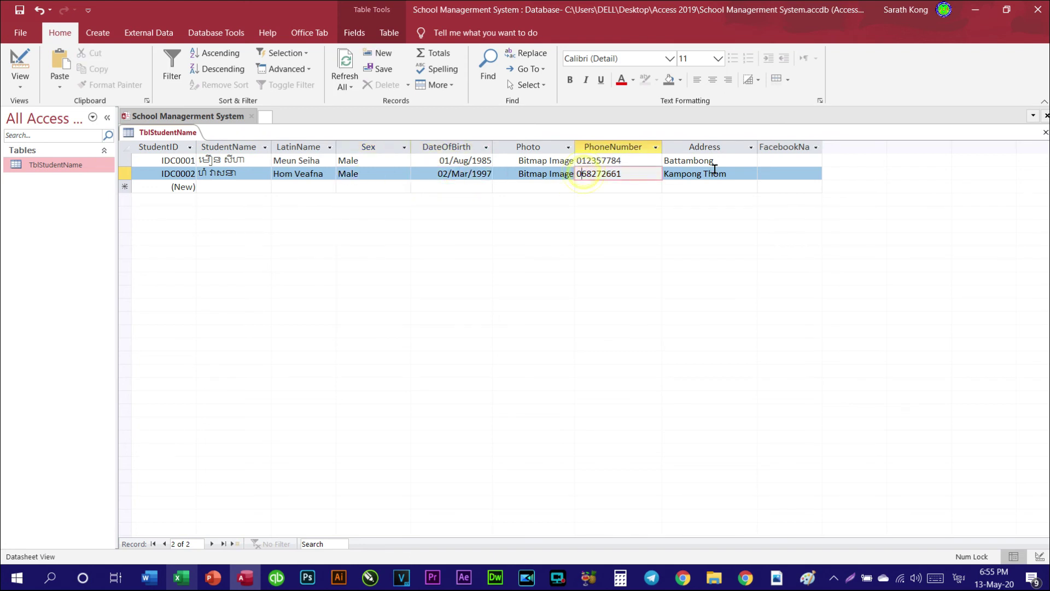
{"action": "left_click", "coordinate": [773, 157]}
{"action": "double_click", "coordinate": [822, 147]}
{"action": "left_click", "coordinate": [834, 172]}
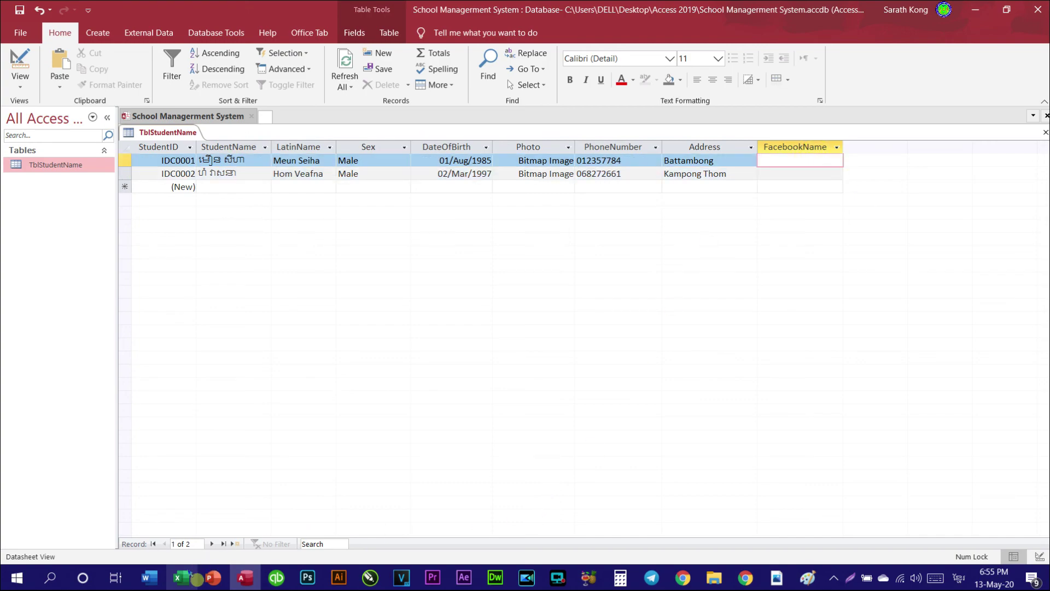
Finish the Excel cell edit, return to Access, and select the FacebookName column.
{"action": "left_click", "coordinate": [182, 577]}
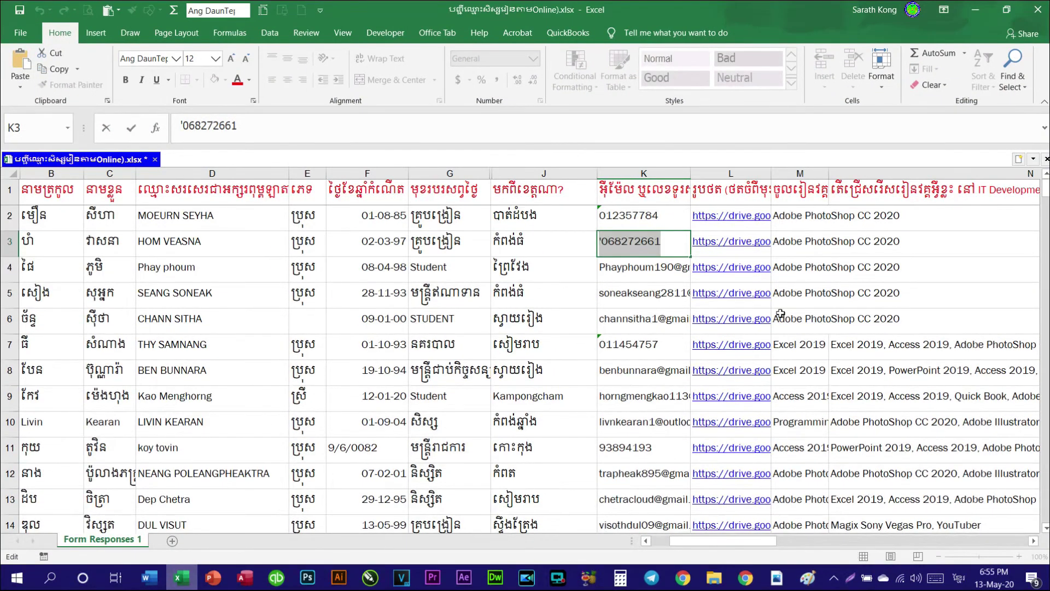
{"action": "left_click", "coordinate": [832, 225]}
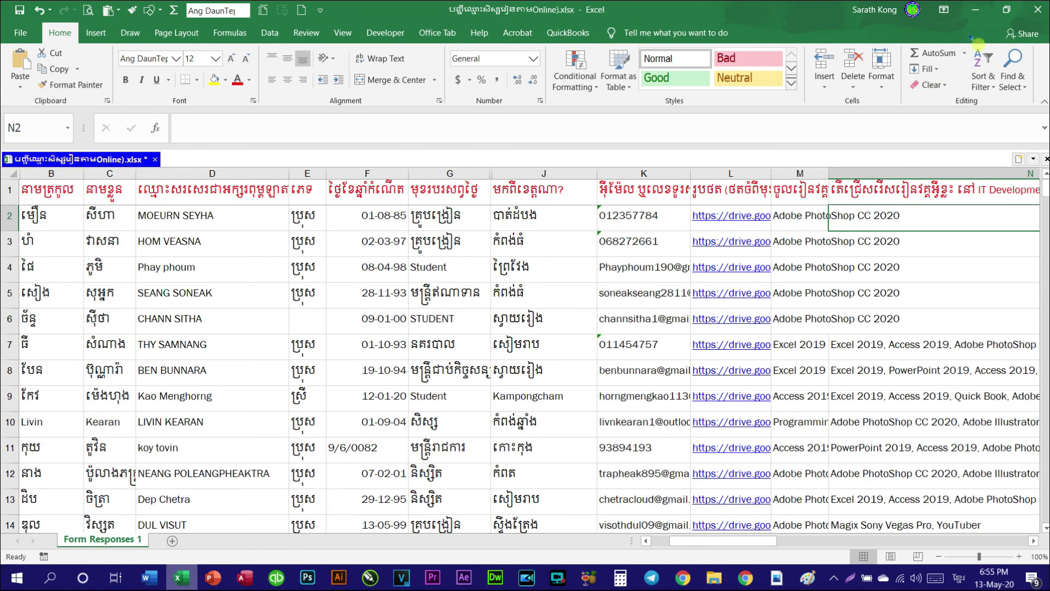
{"action": "left_click", "coordinate": [975, 10]}
{"action": "left_click", "coordinate": [788, 161]}
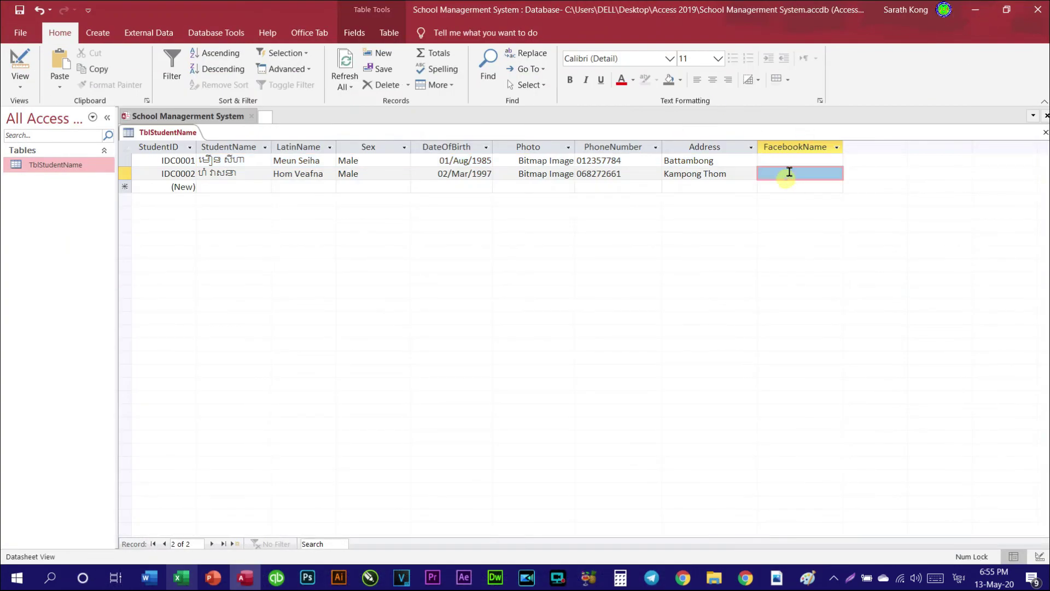
{"action": "left_click", "coordinate": [257, 163]}
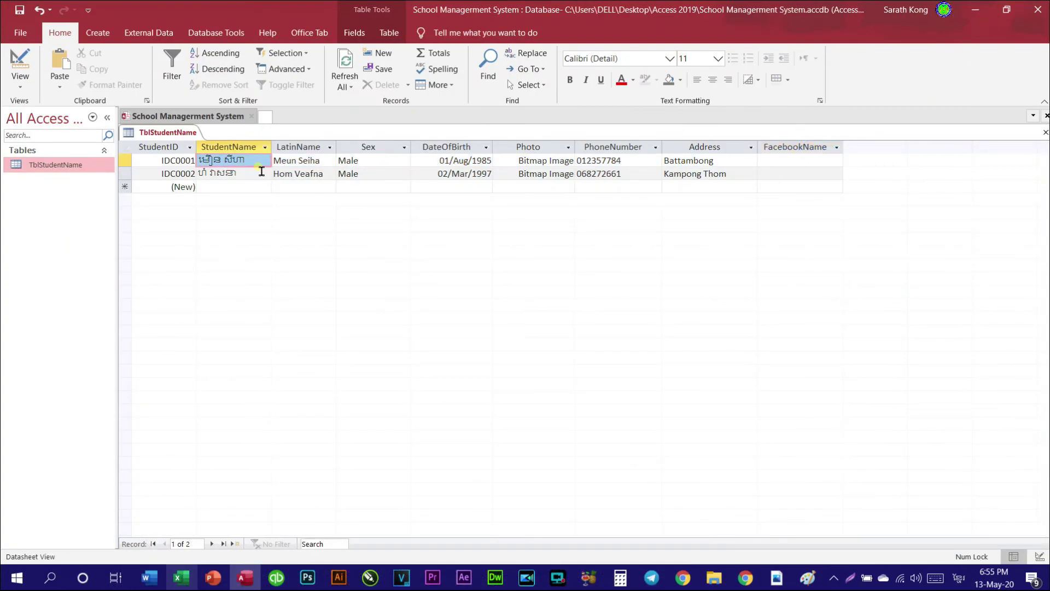
{"action": "left_click", "coordinate": [584, 185]}
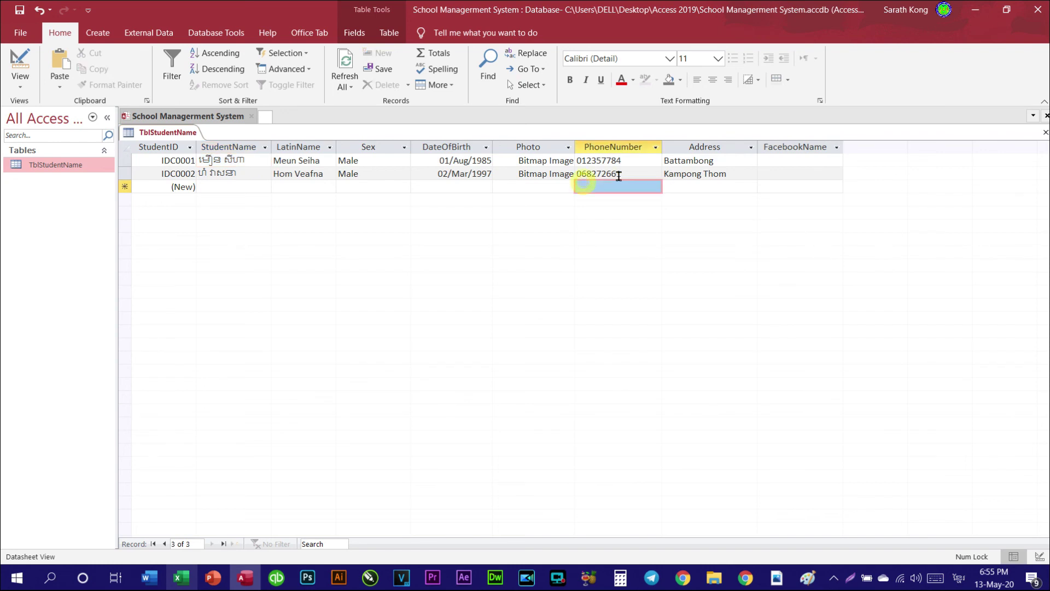
{"action": "left_click", "coordinate": [818, 149]}
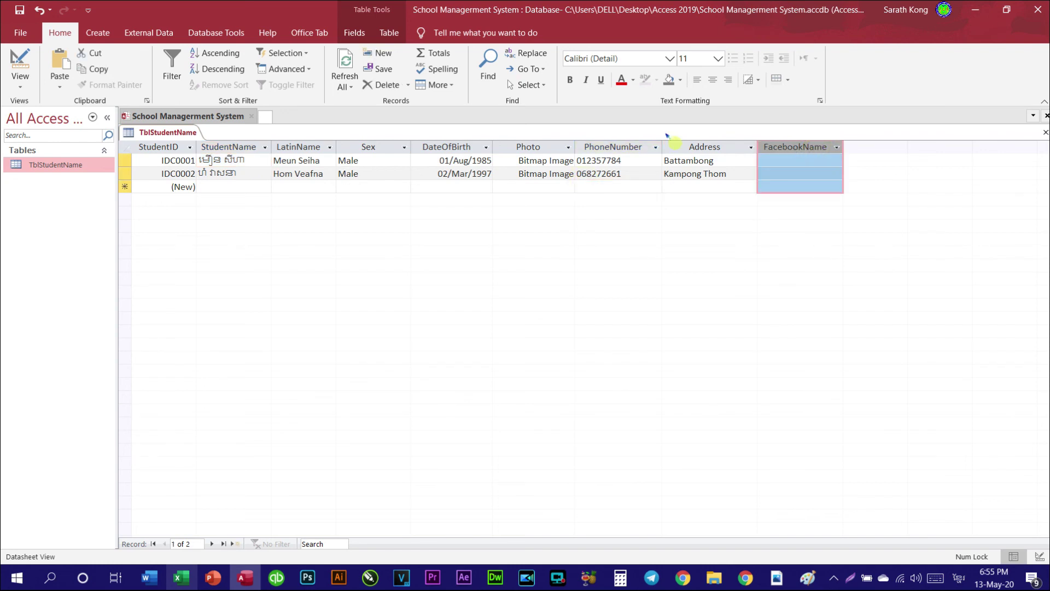
Permanently delete the empty FacebookName field, then switch TblStudentName to Design View.
{"action": "right_click", "coordinate": [794, 145]}
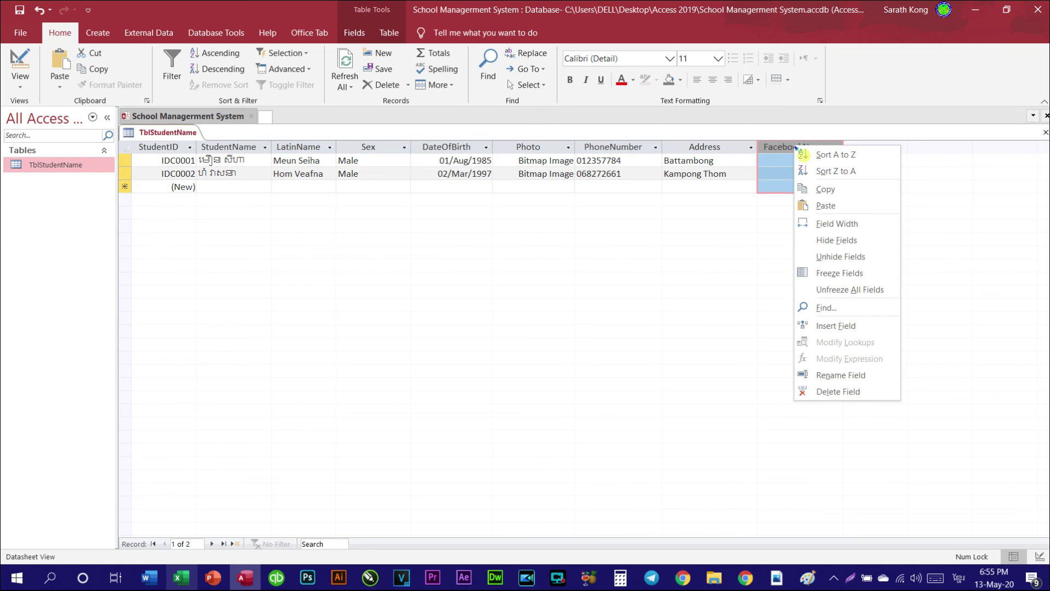
{"action": "left_click", "coordinate": [863, 393]}
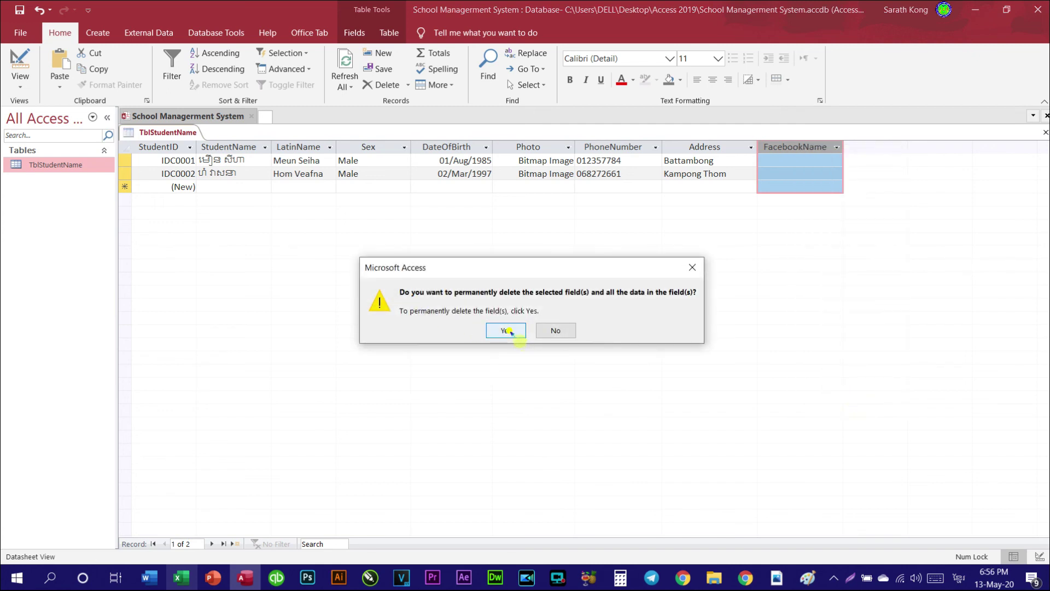
{"action": "left_click", "coordinate": [507, 331]}
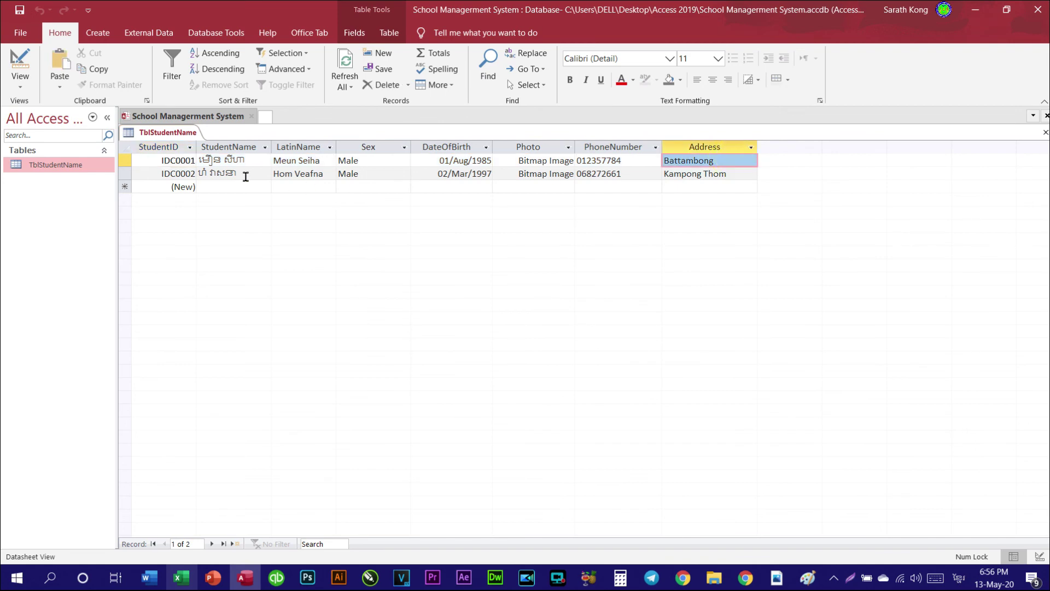
{"action": "left_click", "coordinate": [19, 60]}
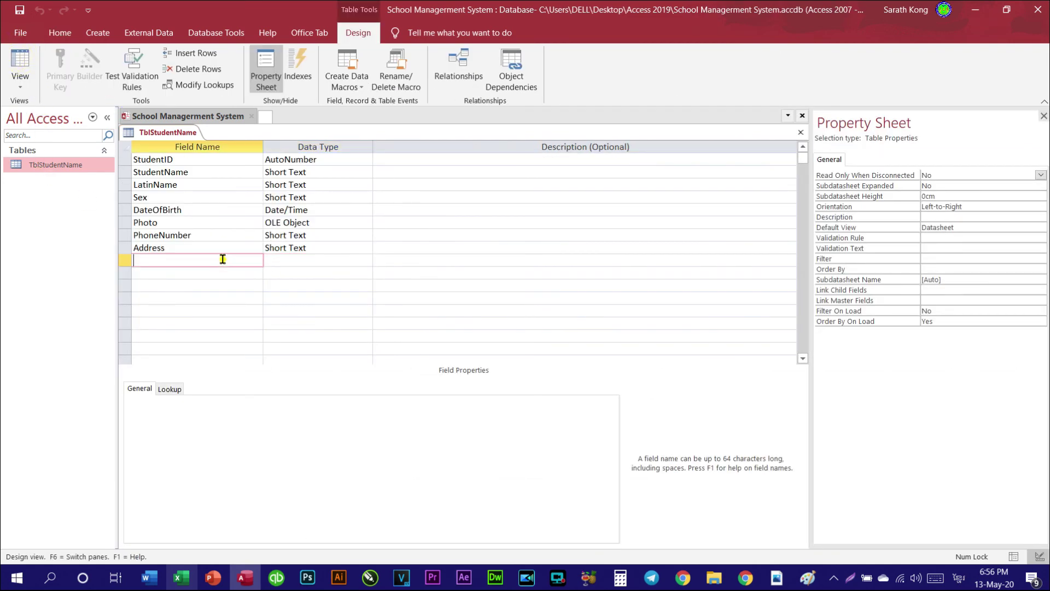
Return to Datasheet View and review the first student's record, including the Khmer StudentName.
{"action": "left_click", "coordinate": [20, 60]}
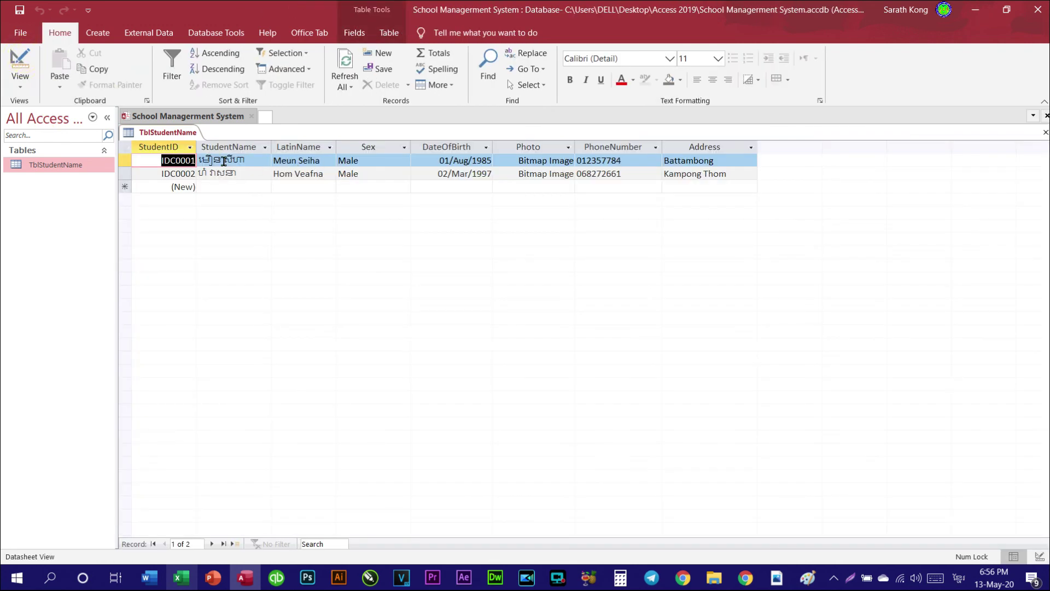
{"action": "left_click", "coordinate": [317, 174]}
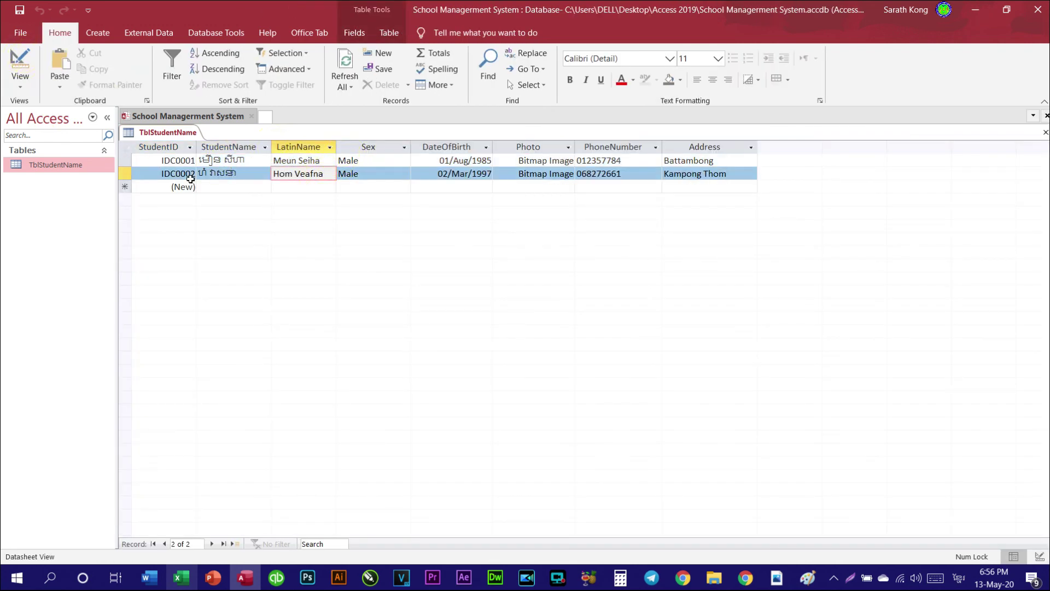
{"action": "left_click", "coordinate": [241, 186]}
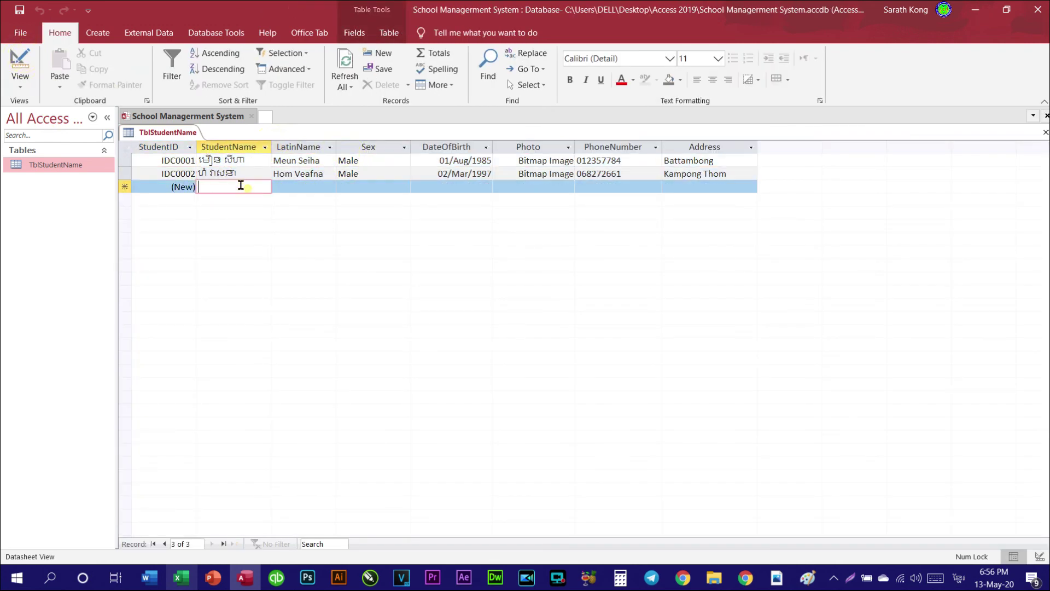
{"action": "left_click", "coordinate": [181, 173]}
{"action": "left_click", "coordinate": [184, 157]}
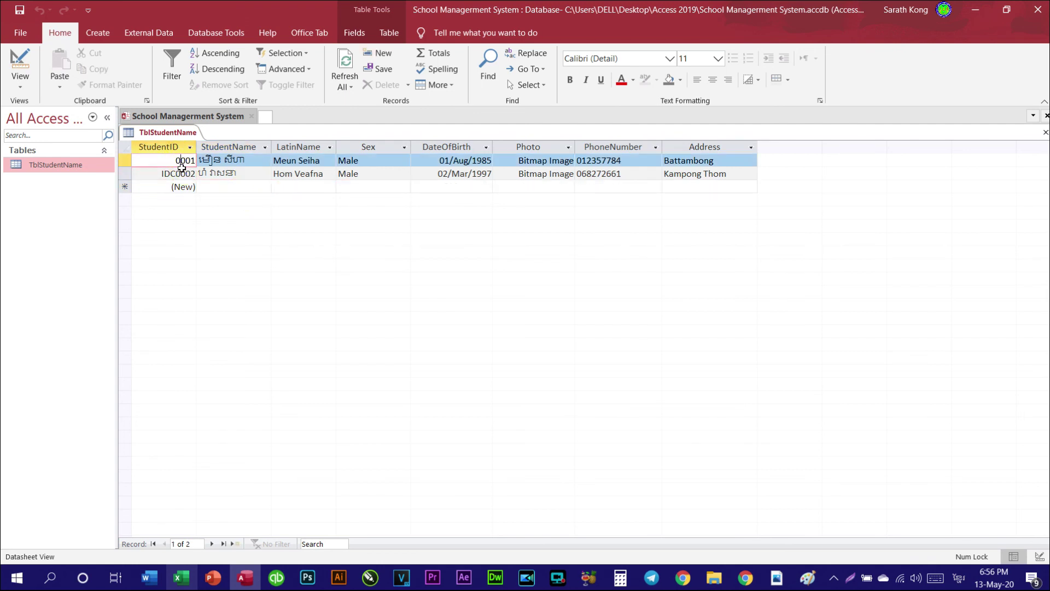
{"action": "left_click", "coordinate": [246, 160]}
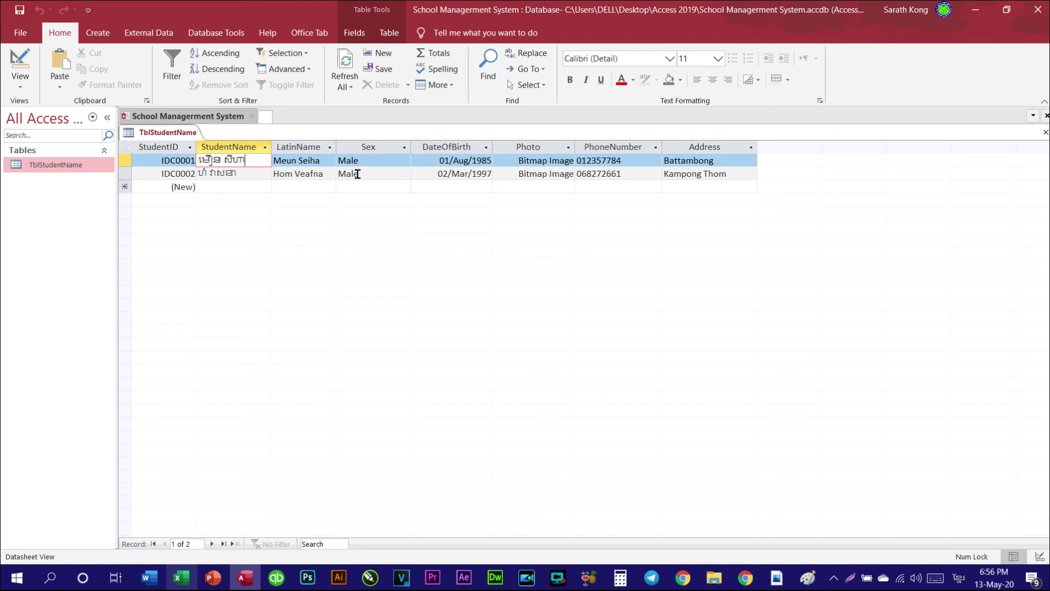
Check the second student's Sex value, then bring up the Excel workbook.
{"action": "left_click", "coordinate": [316, 174]}
{"action": "left_click", "coordinate": [368, 173]}
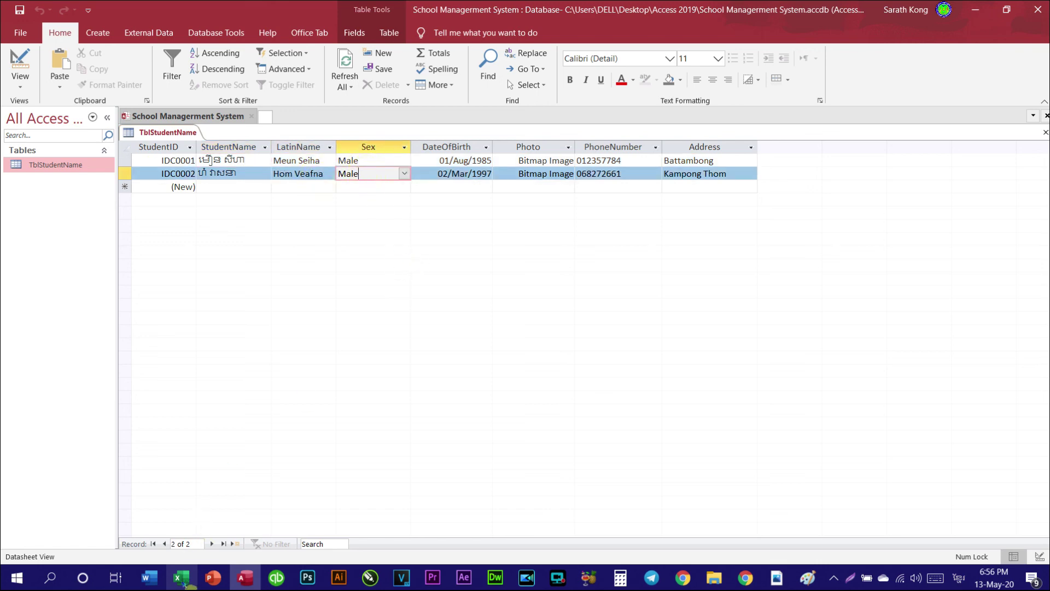
{"action": "left_click", "coordinate": [182, 578]}
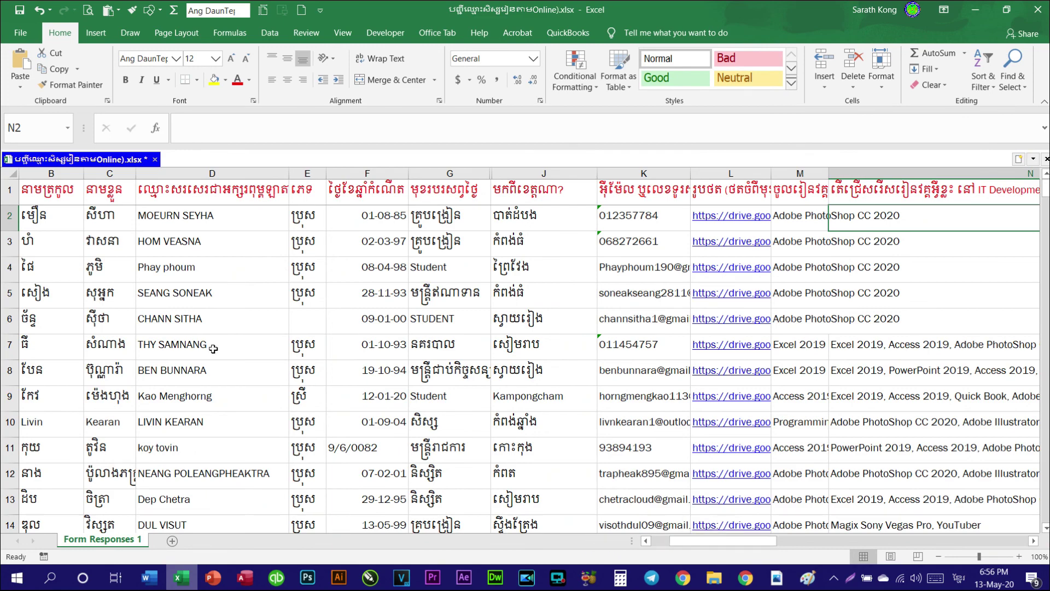
{"action": "scroll", "coordinate": [219, 372], "scroll_direction": "down", "scroll_amount": 4}
{"action": "scroll", "coordinate": [229, 398], "scroll_direction": "down", "scroll_amount": 3}
{"action": "scroll", "coordinate": [228, 398], "scroll_direction": "down", "scroll_amount": 3}
{"action": "scroll", "coordinate": [214, 402], "scroll_direction": "down", "scroll_amount": 3}
{"action": "scroll", "coordinate": [196, 408], "scroll_direction": "down", "scroll_amount": 5}
{"action": "scroll", "coordinate": [174, 414], "scroll_direction": "down", "scroll_amount": 4}
{"action": "left_click", "coordinate": [52, 427]}
{"action": "key", "text": "ctrl+Down"}
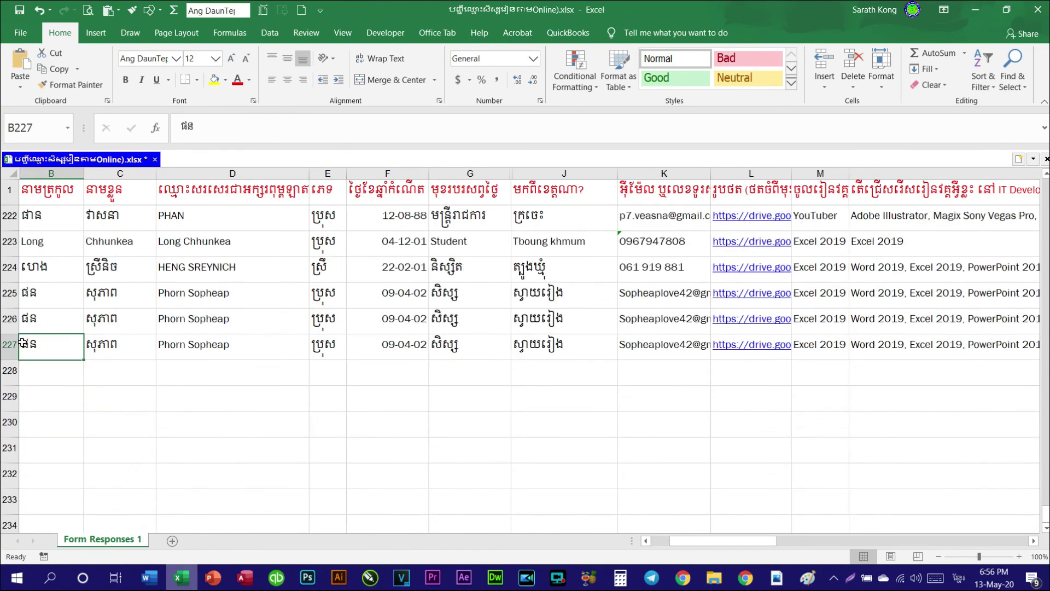
{"action": "left_click", "coordinate": [8, 345]}
{"action": "scroll", "coordinate": [229, 372], "scroll_direction": "up", "scroll_amount": 2}
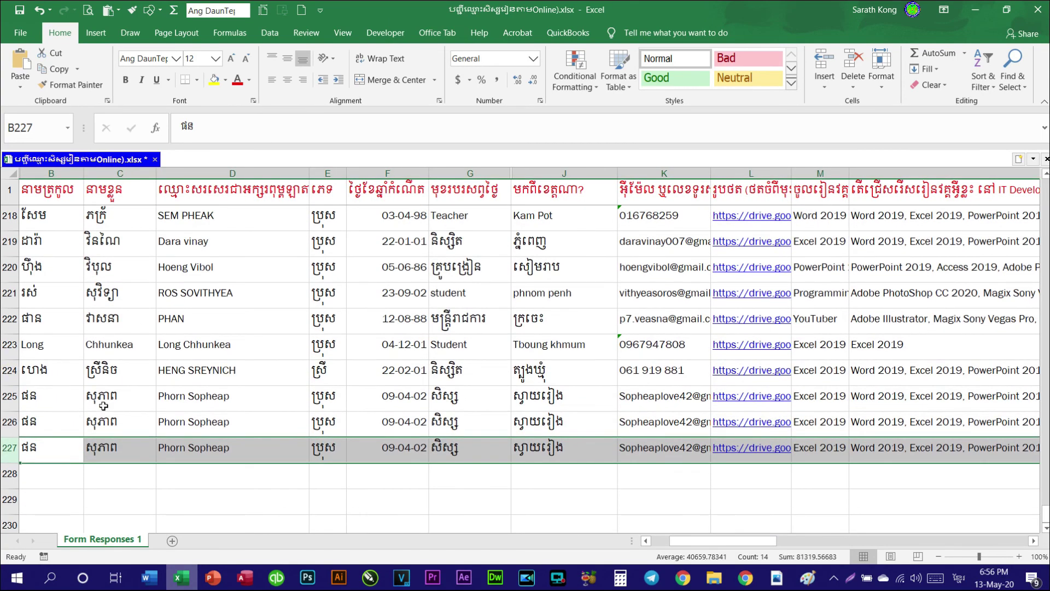
{"action": "left_click", "coordinate": [77, 396]}
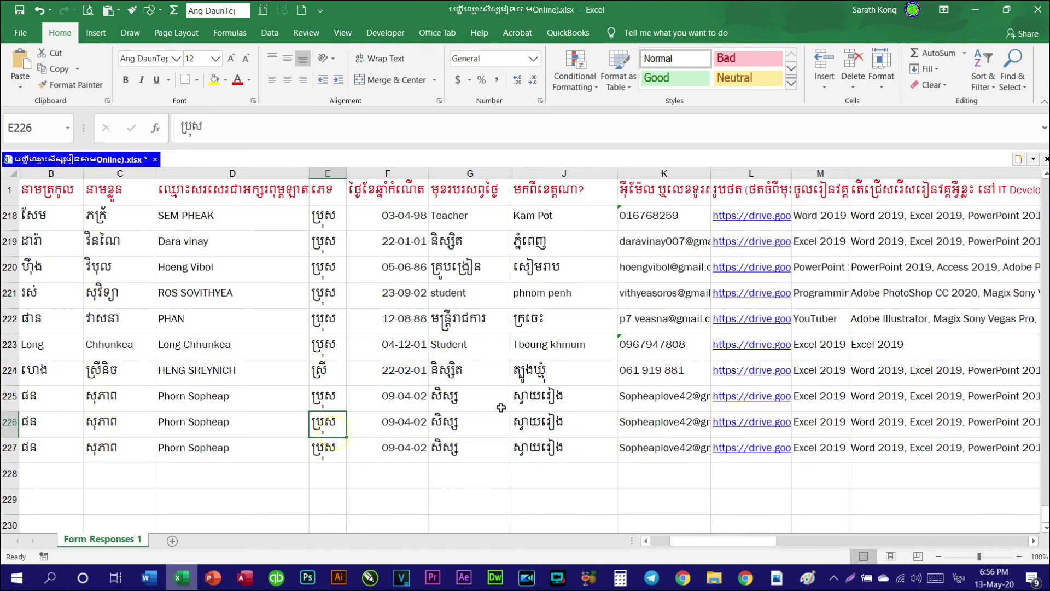
{"action": "left_click", "coordinate": [572, 373]}
{"action": "scroll", "coordinate": [584, 421], "scroll_direction": "up", "scroll_amount": 1}
{"action": "scroll", "coordinate": [247, 407], "scroll_direction": "up", "scroll_amount": 1}
{"action": "scroll", "coordinate": [247, 406], "scroll_direction": "up", "scroll_amount": 3}
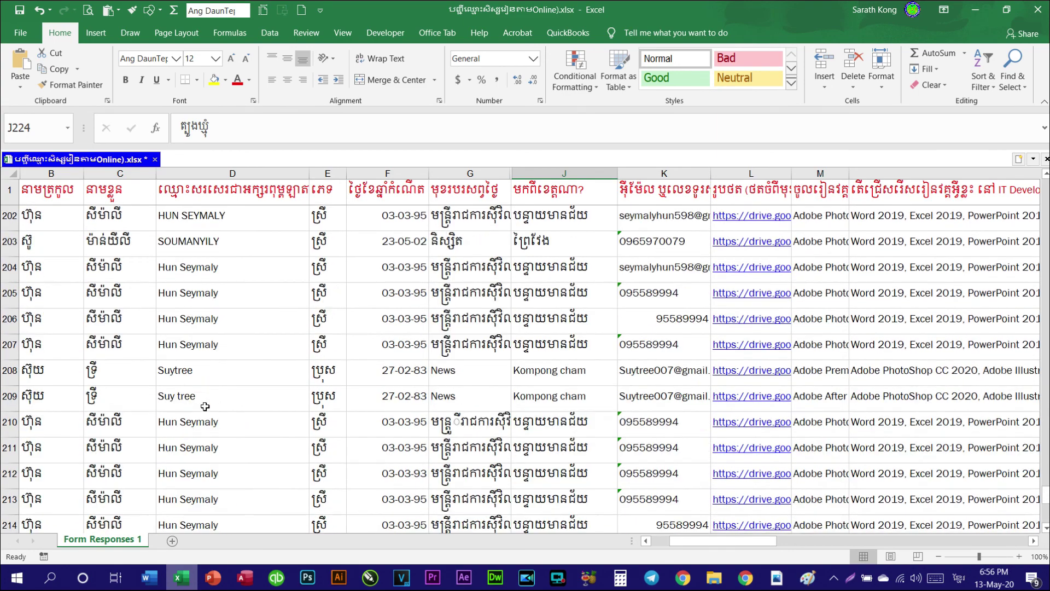
{"action": "scroll", "coordinate": [248, 406], "scroll_direction": "up", "scroll_amount": 5}
{"action": "scroll", "coordinate": [247, 407], "scroll_direction": "up", "scroll_amount": 2}
{"action": "scroll", "coordinate": [248, 406], "scroll_direction": "up", "scroll_amount": 4}
{"action": "scroll", "coordinate": [164, 383], "scroll_direction": "up", "scroll_amount": 1}
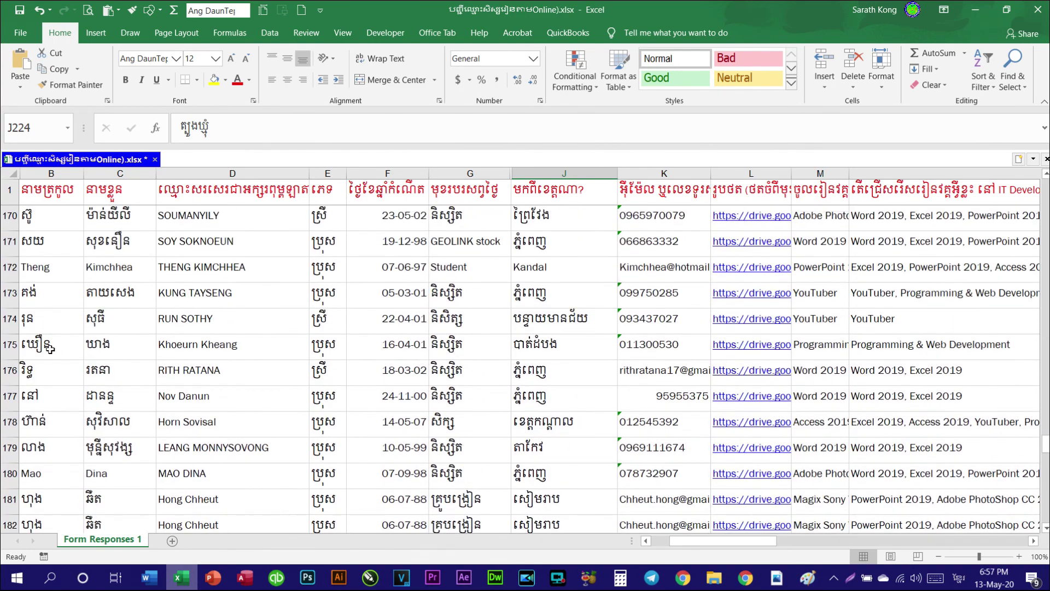
{"action": "left_click", "coordinate": [52, 345]}
{"action": "scroll", "coordinate": [65, 383], "scroll_direction": "up", "scroll_amount": 3}
{"action": "scroll", "coordinate": [560, 395], "scroll_direction": "up", "scroll_amount": 6}
{"action": "scroll", "coordinate": [482, 356], "scroll_direction": "up", "scroll_amount": 2}
{"action": "scroll", "coordinate": [343, 335], "scroll_direction": "up", "scroll_amount": 3}
{"action": "scroll", "coordinate": [283, 397], "scroll_direction": "up", "scroll_amount": 3}
{"action": "scroll", "coordinate": [332, 394], "scroll_direction": "up", "scroll_amount": 4}
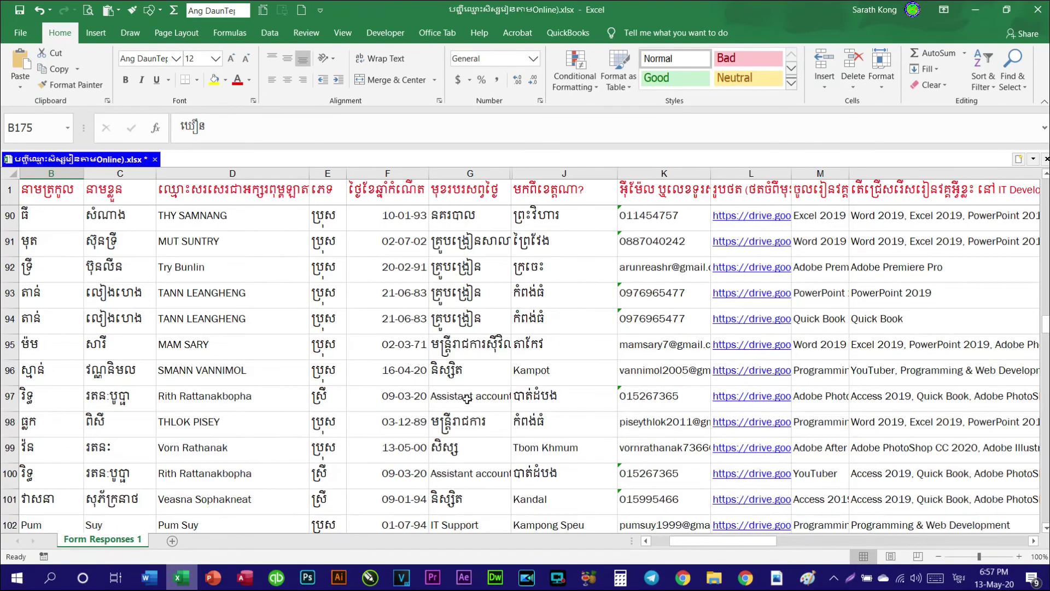
{"action": "scroll", "coordinate": [332, 393], "scroll_direction": "up", "scroll_amount": 3}
{"action": "scroll", "coordinate": [525, 355], "scroll_direction": "up", "scroll_amount": 3}
{"action": "scroll", "coordinate": [525, 355], "scroll_direction": "up", "scroll_amount": 4}
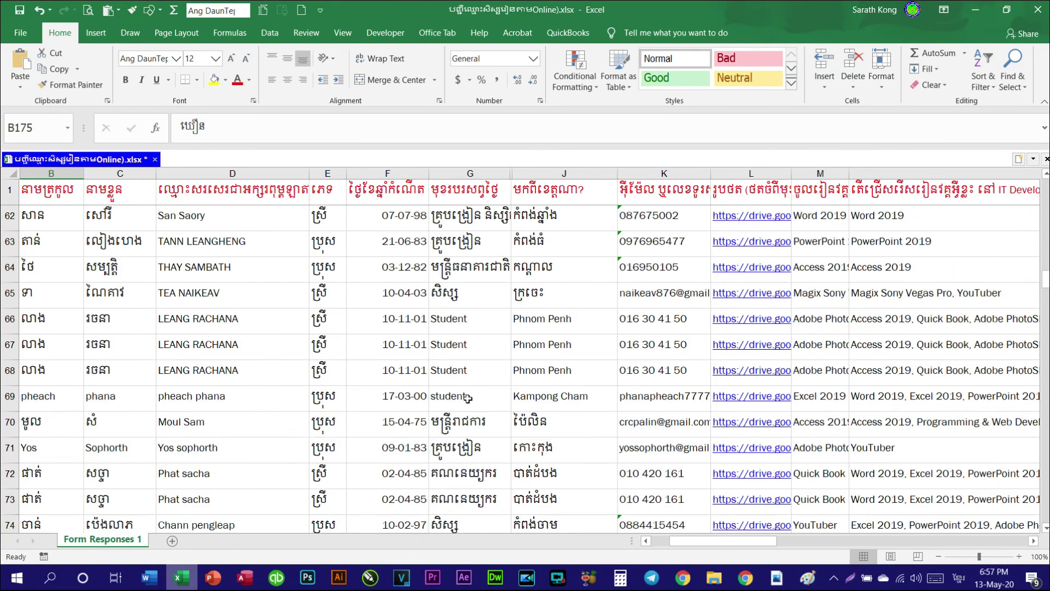
{"action": "scroll", "coordinate": [525, 355], "scroll_direction": "up", "scroll_amount": 4}
{"action": "scroll", "coordinate": [467, 397], "scroll_direction": "up", "scroll_amount": 3}
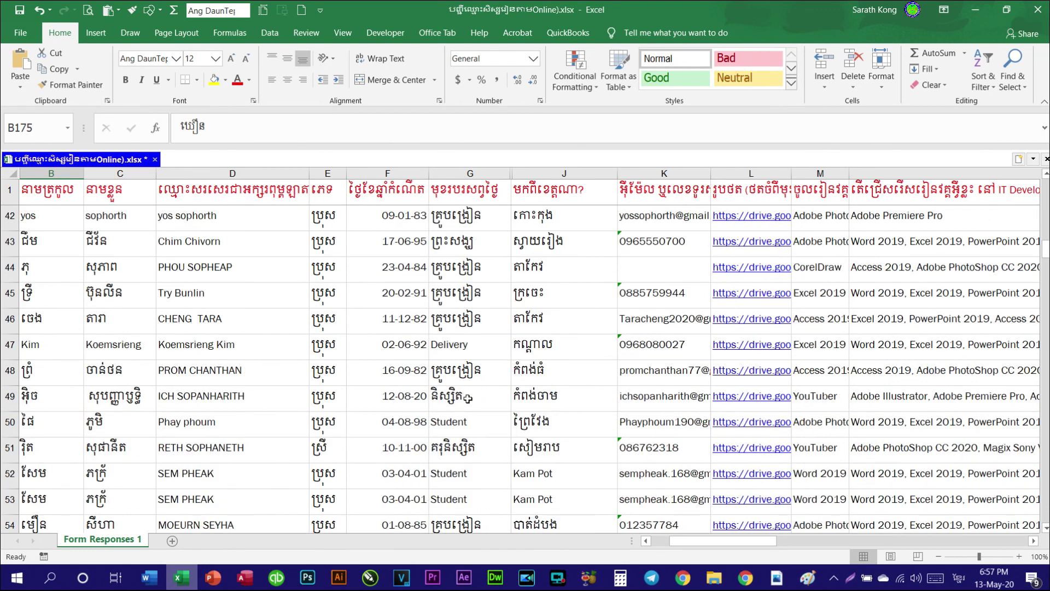
{"action": "scroll", "coordinate": [467, 398], "scroll_direction": "up", "scroll_amount": 4}
{"action": "scroll", "coordinate": [468, 397], "scroll_direction": "up", "scroll_amount": 3}
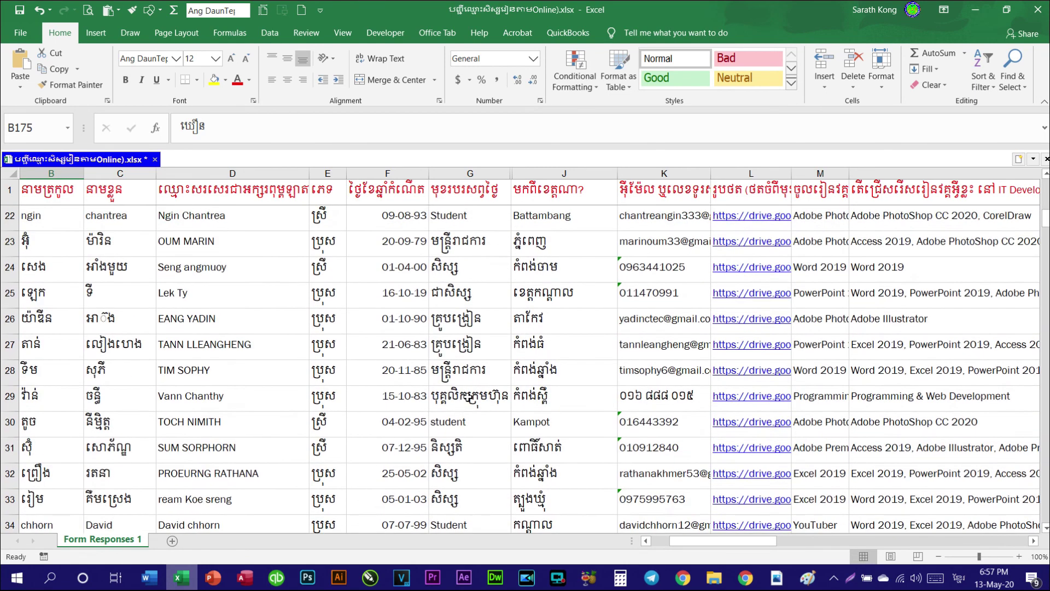
{"action": "scroll", "coordinate": [467, 398], "scroll_direction": "up", "scroll_amount": 3}
{"action": "scroll", "coordinate": [467, 398], "scroll_direction": "up", "scroll_amount": 3}
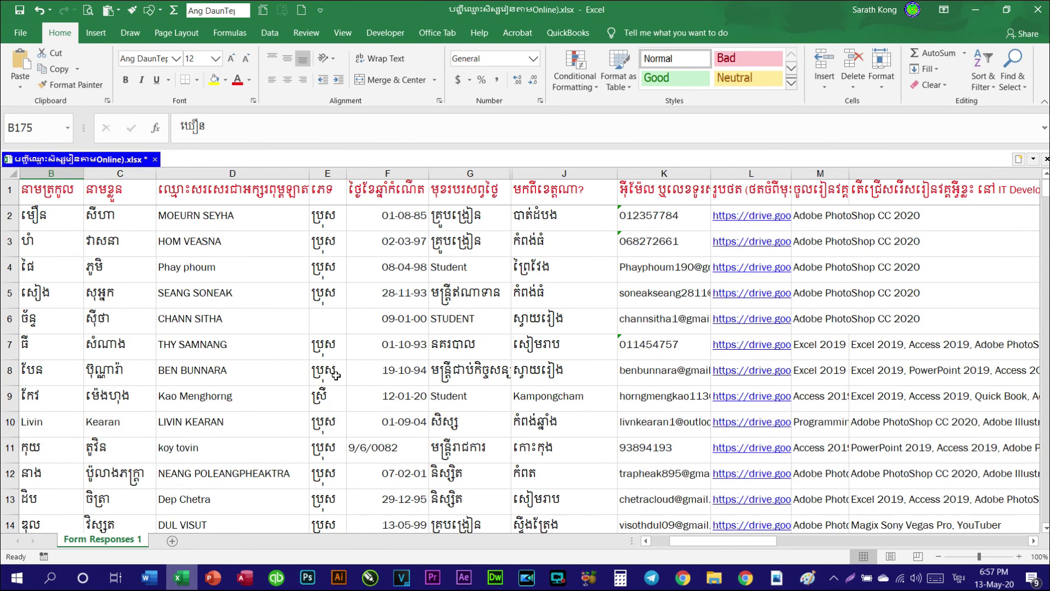
{"action": "left_click", "coordinate": [44, 216]}
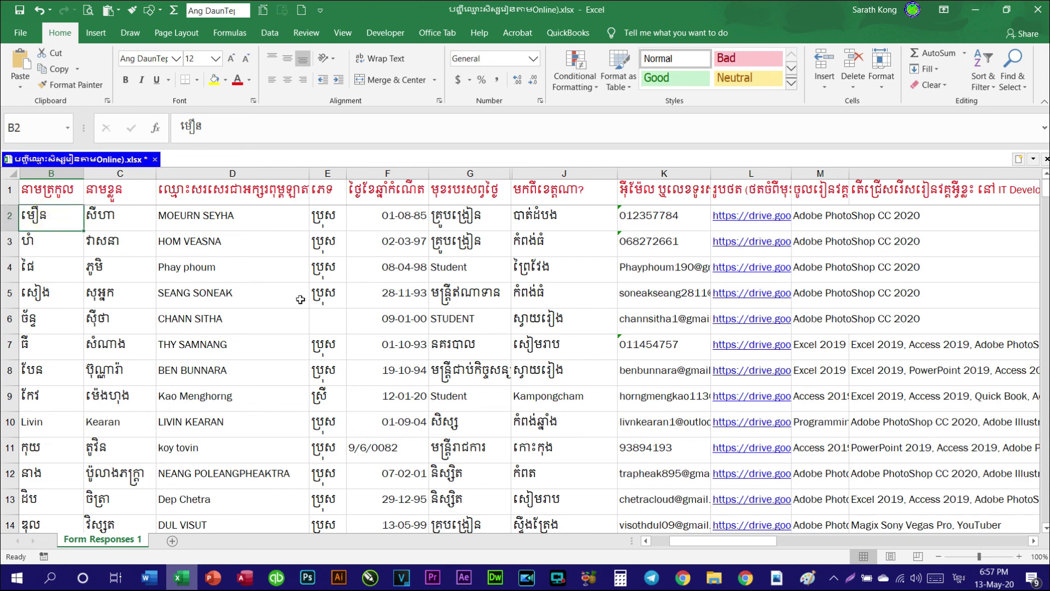
{"action": "left_click", "coordinate": [251, 222]}
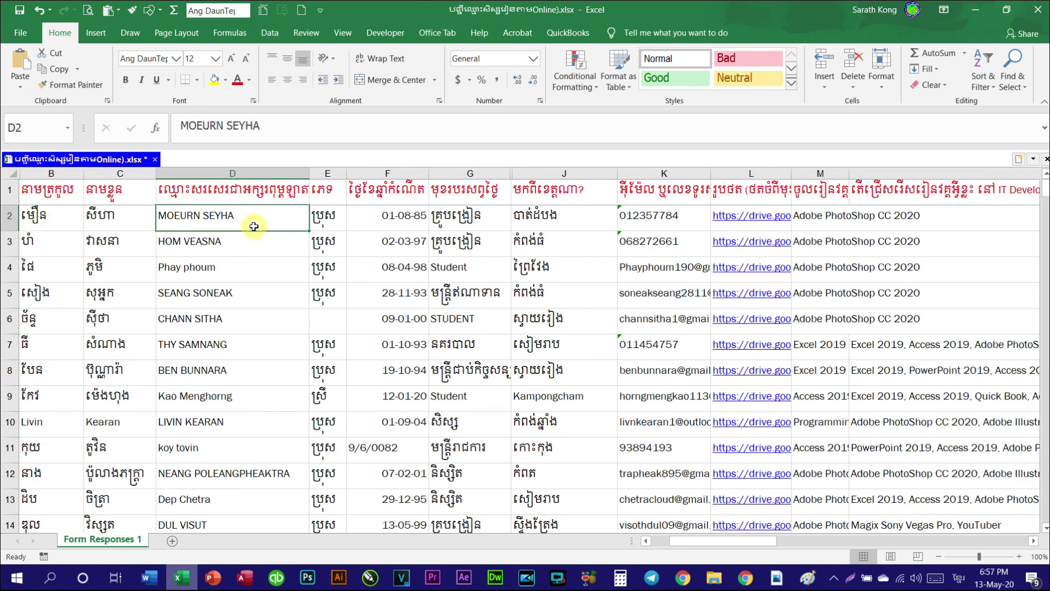
{"action": "left_click", "coordinate": [230, 247]}
{"action": "left_click", "coordinate": [30, 245]}
{"action": "left_click", "coordinate": [41, 268]}
{"action": "left_click", "coordinate": [120, 268]}
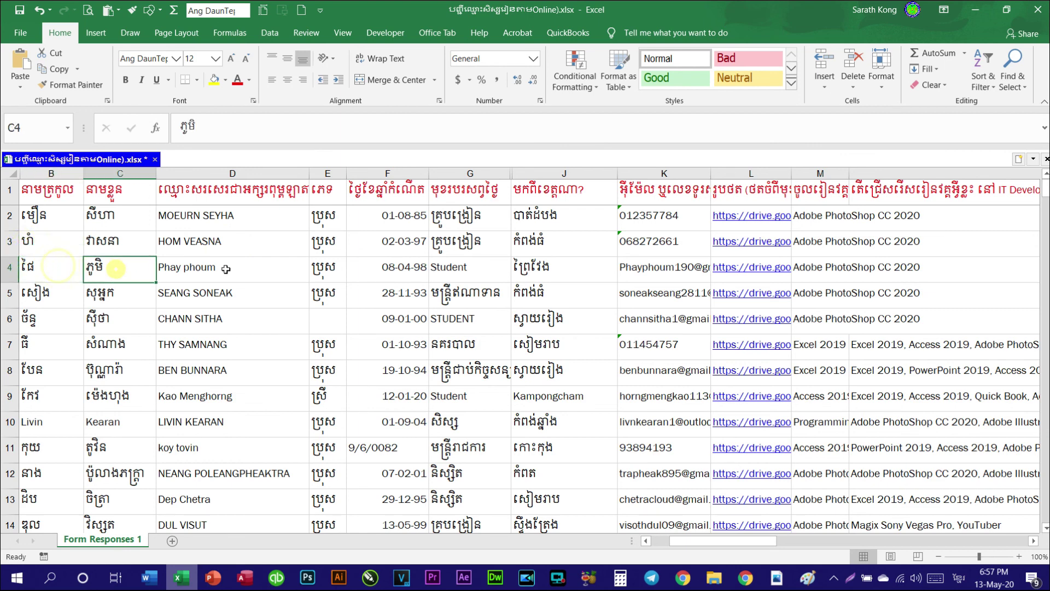
{"action": "left_click", "coordinate": [236, 268]}
{"action": "left_click", "coordinate": [112, 271]}
{"action": "left_click", "coordinate": [41, 272]}
{"action": "left_click", "coordinate": [70, 297]}
{"action": "left_click", "coordinate": [203, 312]}
{"action": "left_click", "coordinate": [107, 296]}
{"action": "left_click", "coordinate": [69, 296]}
{"action": "left_click", "coordinate": [206, 299]}
{"action": "left_click", "coordinate": [68, 300]}
{"action": "left_click", "coordinate": [123, 300]}
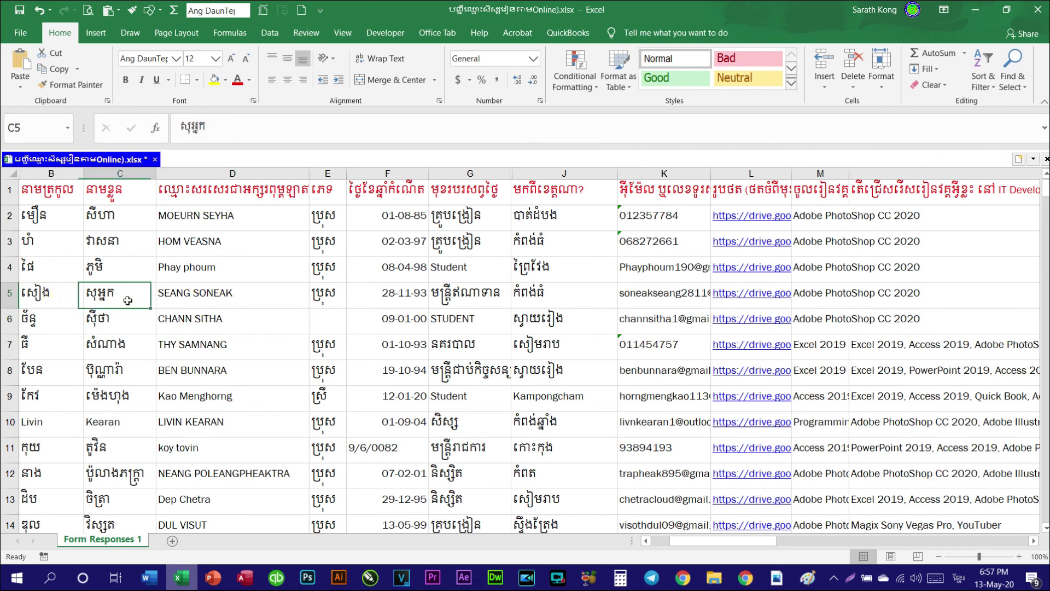
{"action": "left_click", "coordinate": [74, 314]}
{"action": "left_click", "coordinate": [164, 326]}
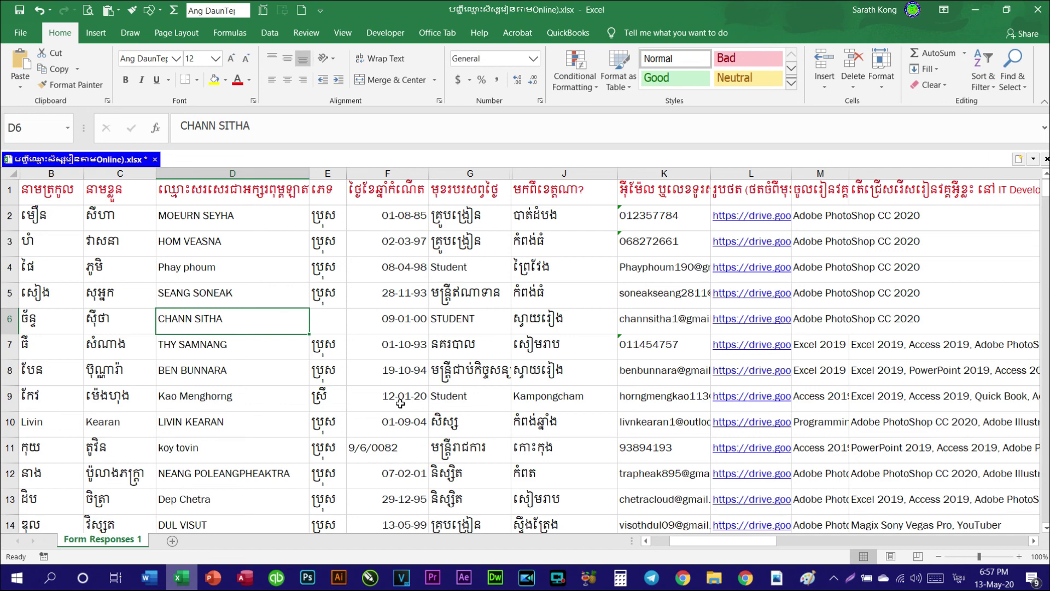
{"action": "scroll", "coordinate": [401, 403], "scroll_direction": "down", "scroll_amount": 3}
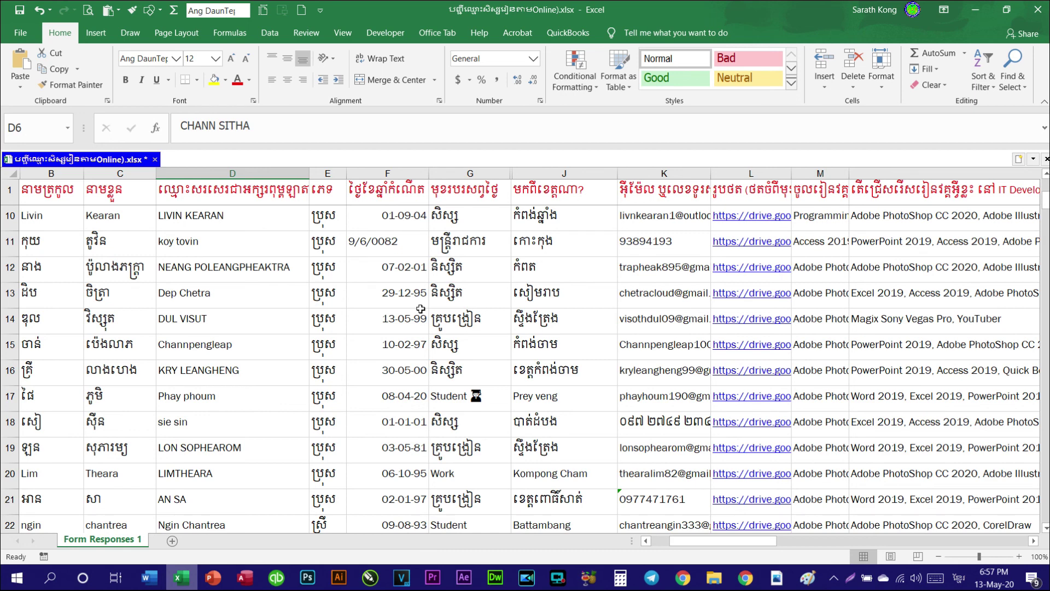
{"action": "left_click", "coordinate": [475, 373]}
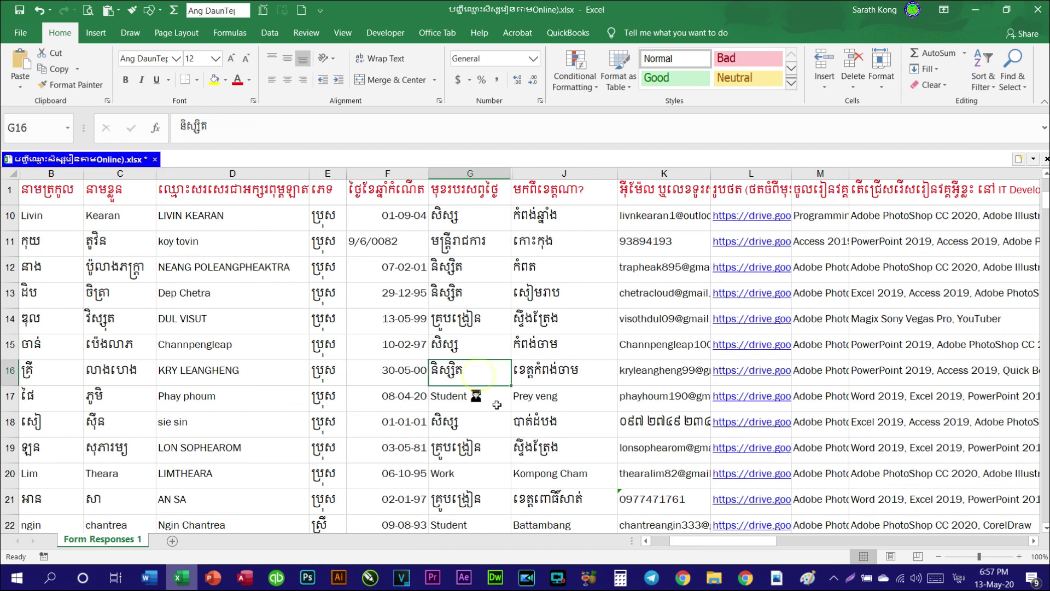
{"action": "left_click", "coordinate": [541, 365]}
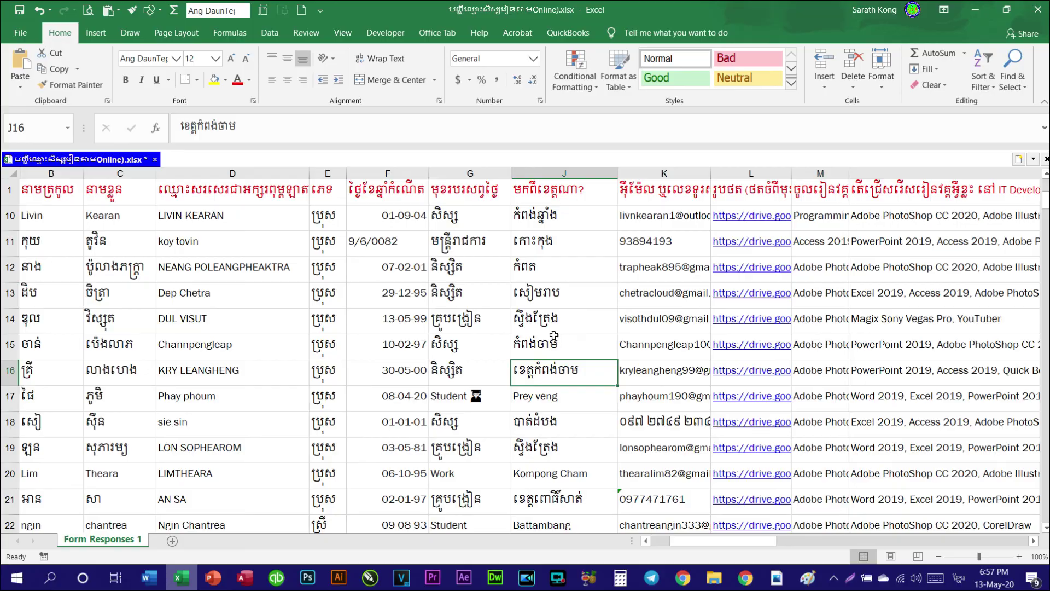